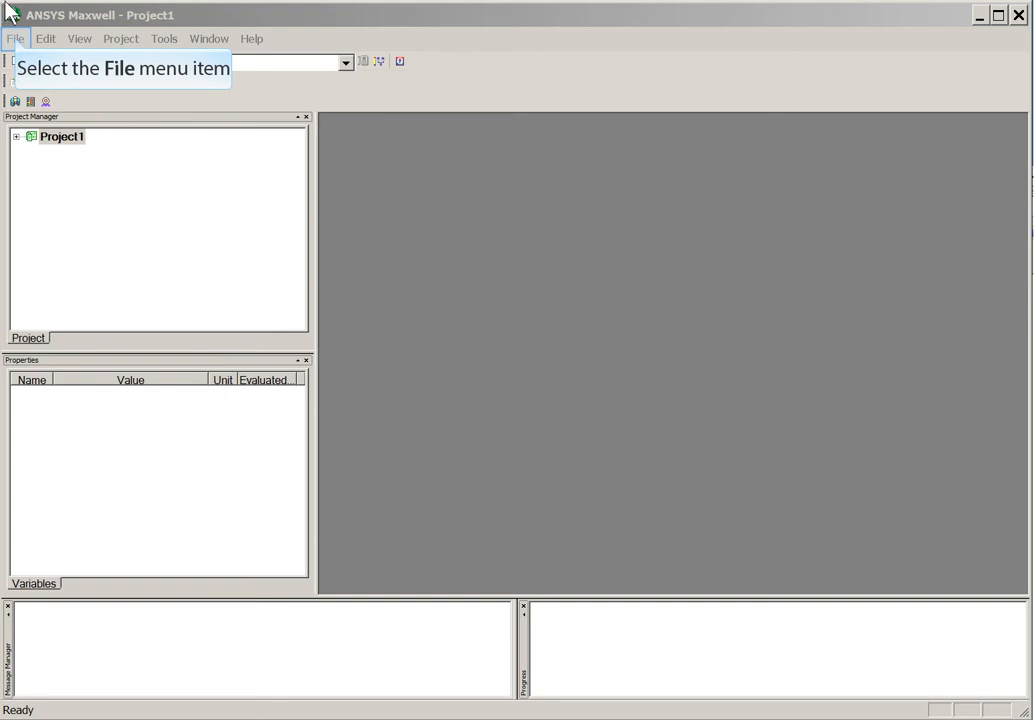
Insert a new Maxwell 2D design into Project1
click(15, 42)
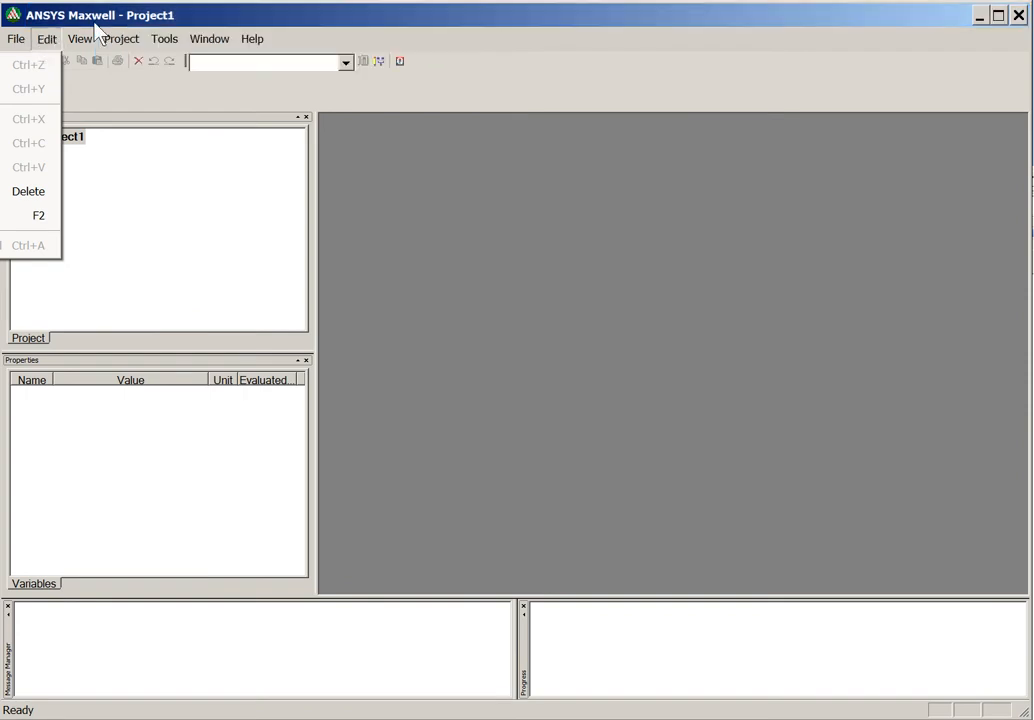
right_click(68, 140)
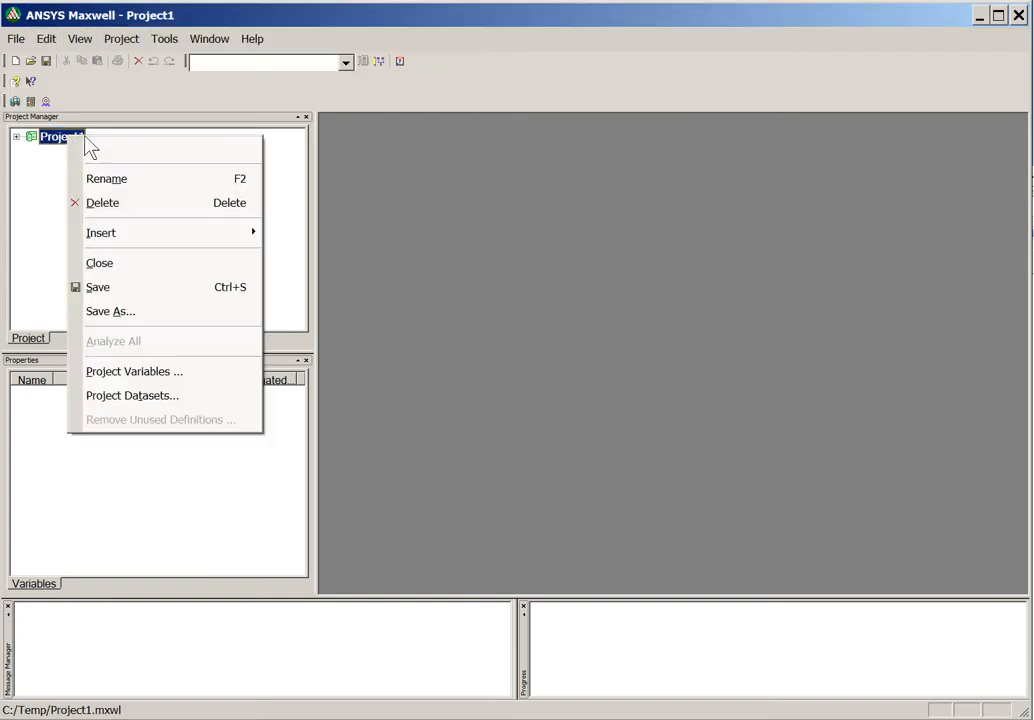
mouse_move(163, 234)
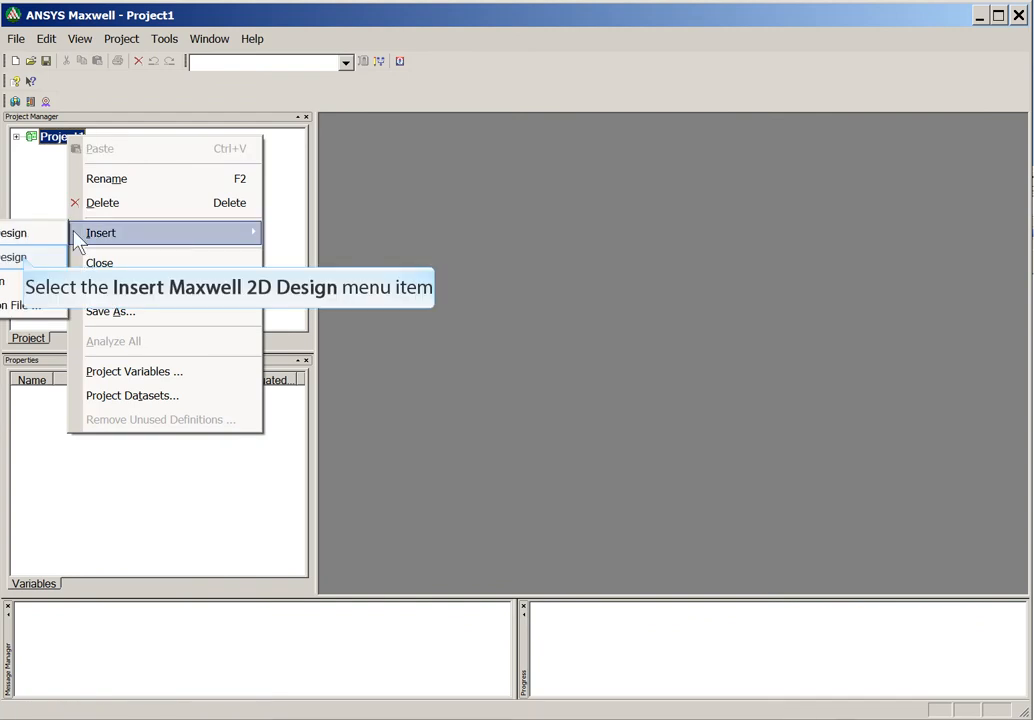
click(25, 258)
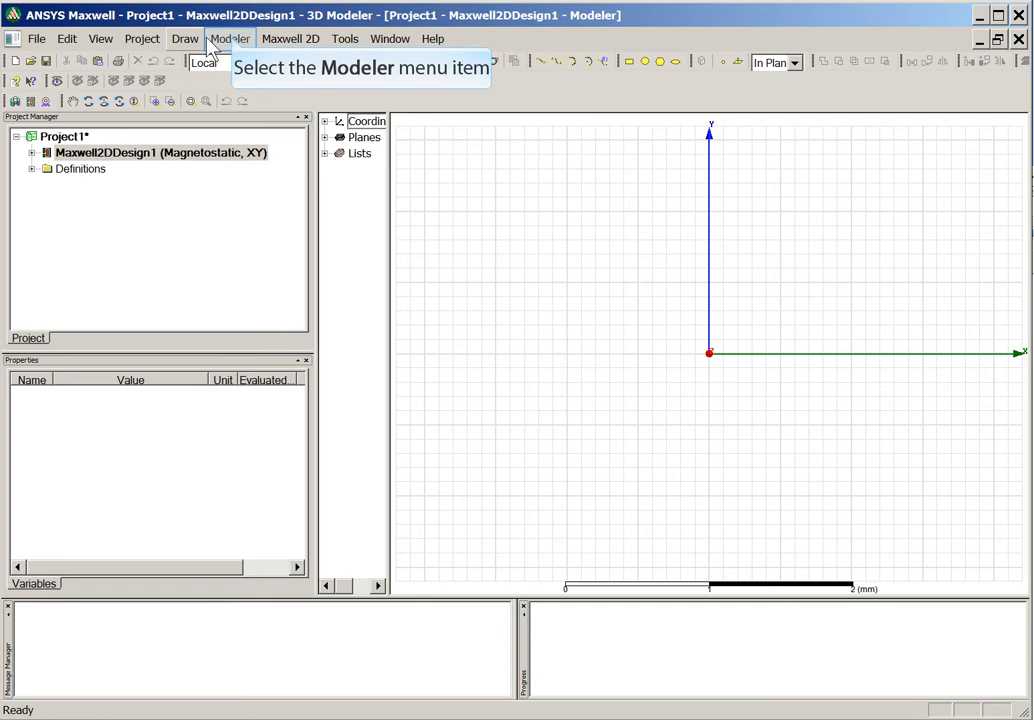
Set the model units of the new design to cm
click(230, 40)
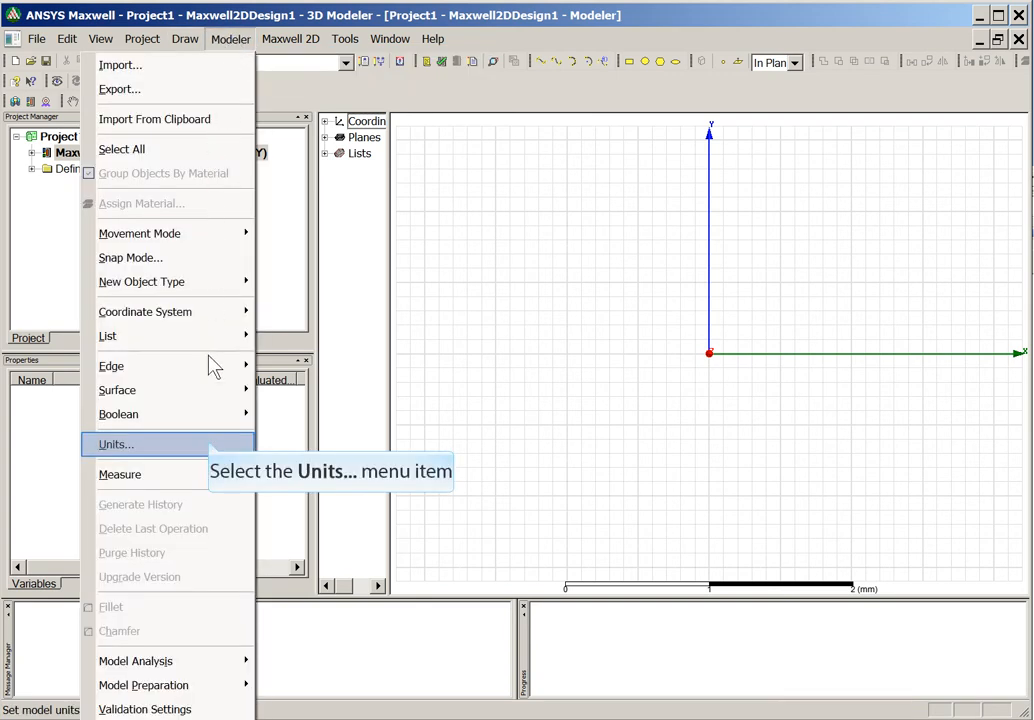
click(212, 450)
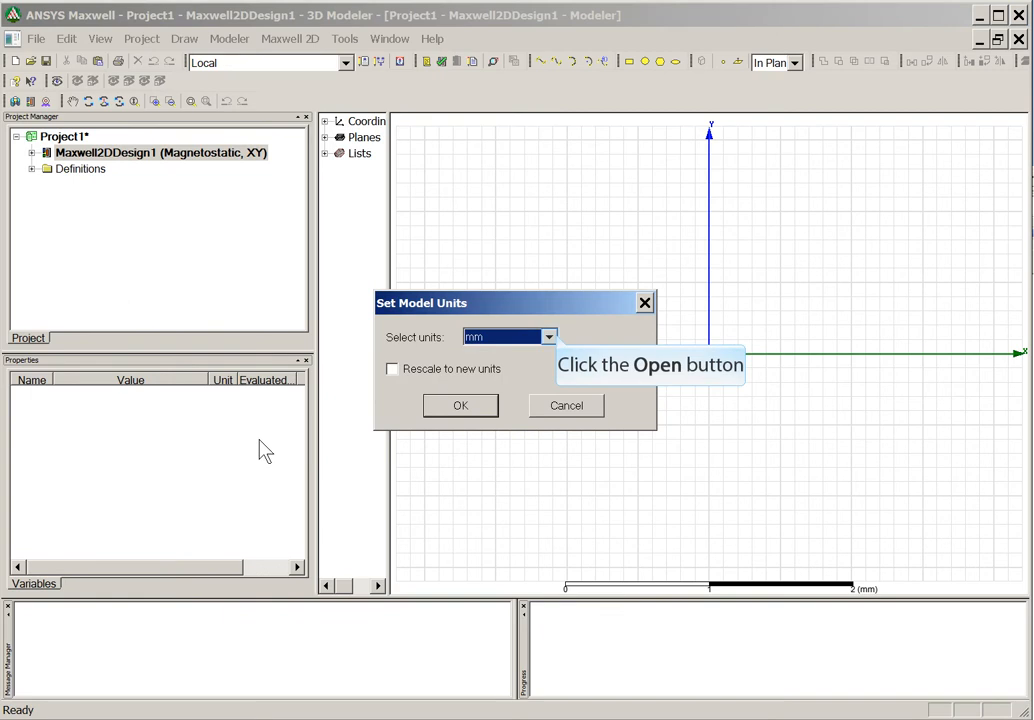
click(550, 338)
scroll(505, 395, up, 2)
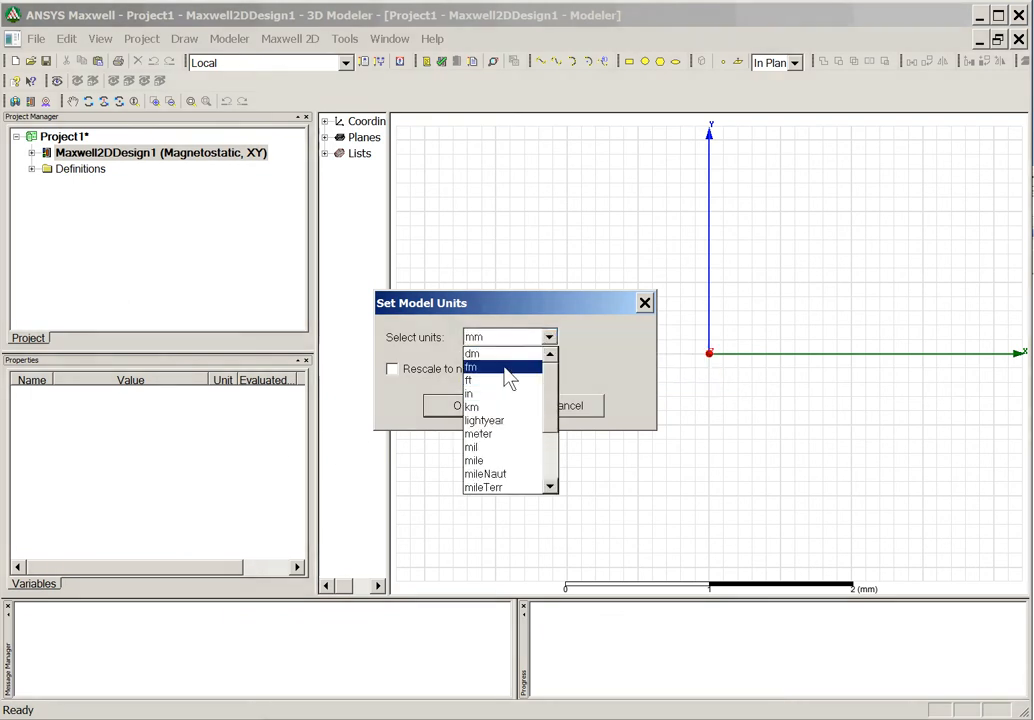
scroll(505, 372, up, 1)
click(505, 355)
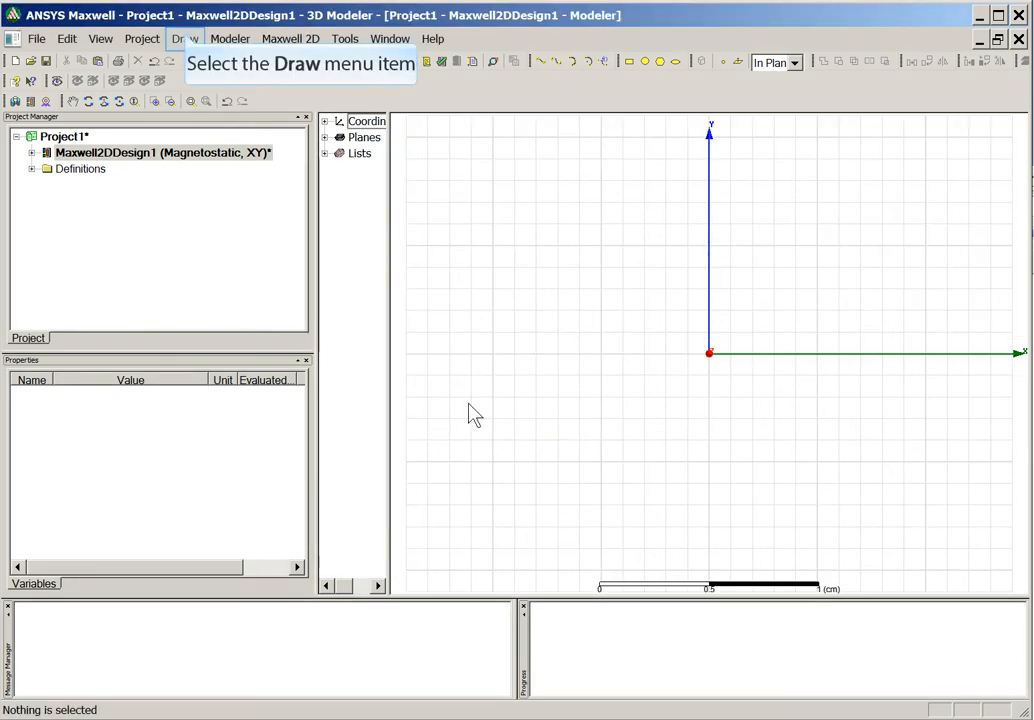
Start a rectangle with its first corner at X -20, Y -20, Z 0 cm
click(186, 40)
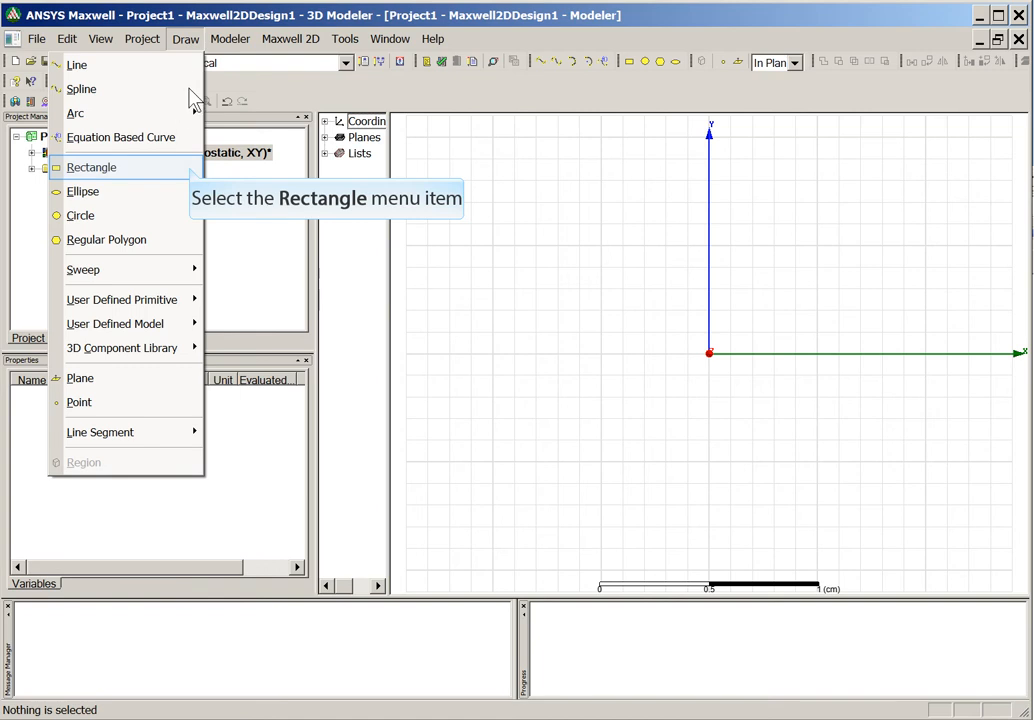
click(190, 170)
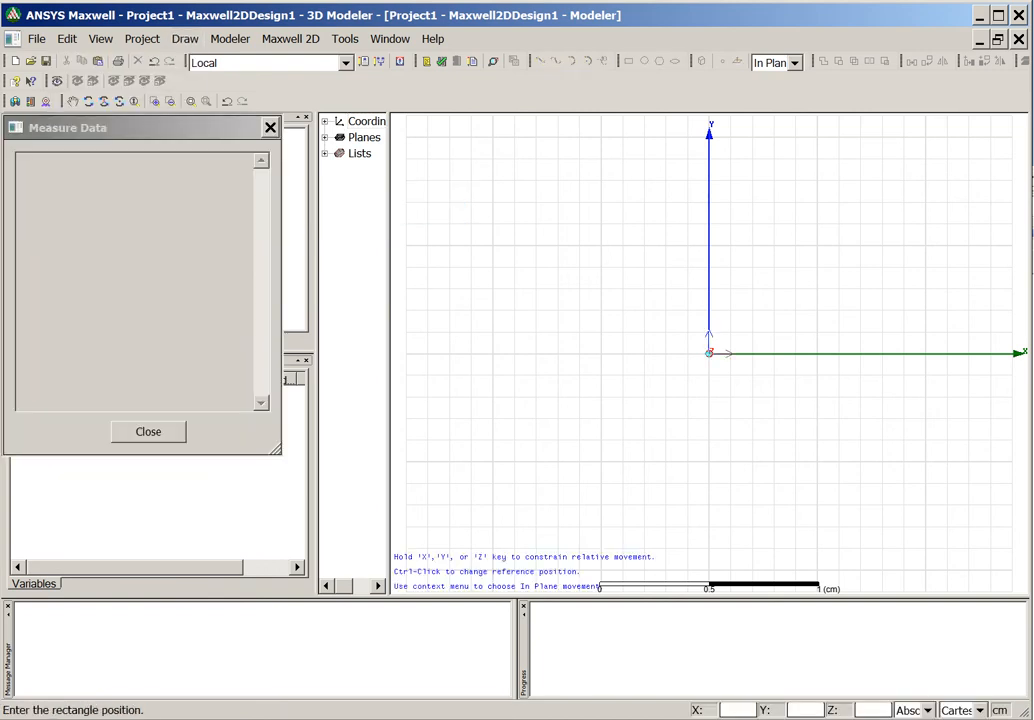
key(Tab)
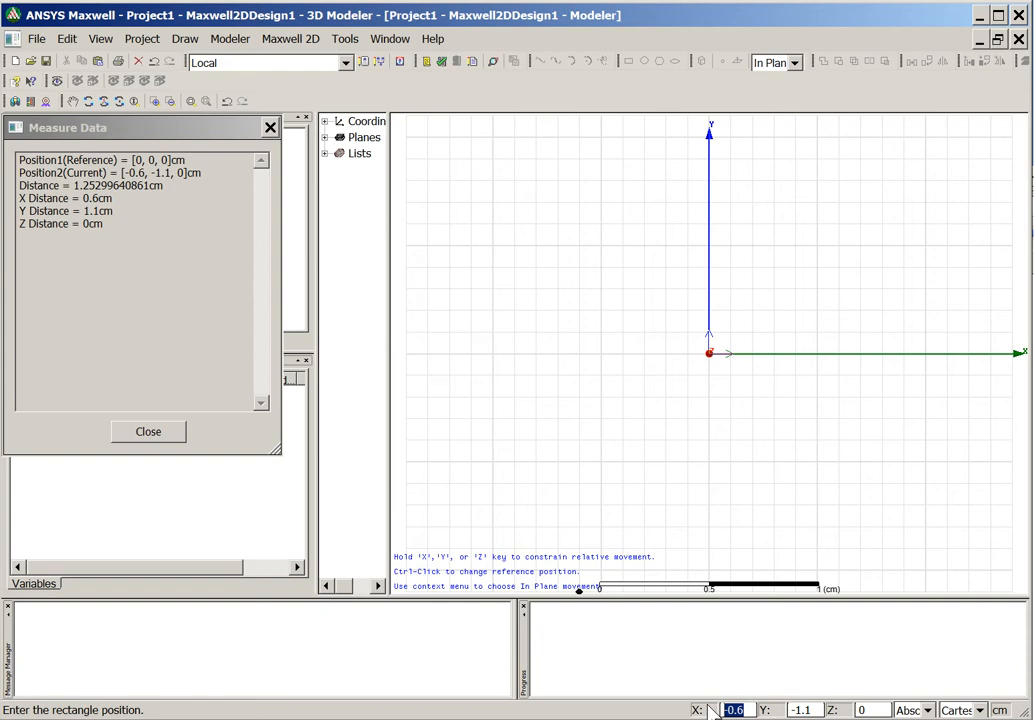
text(-20)
key(Tab)
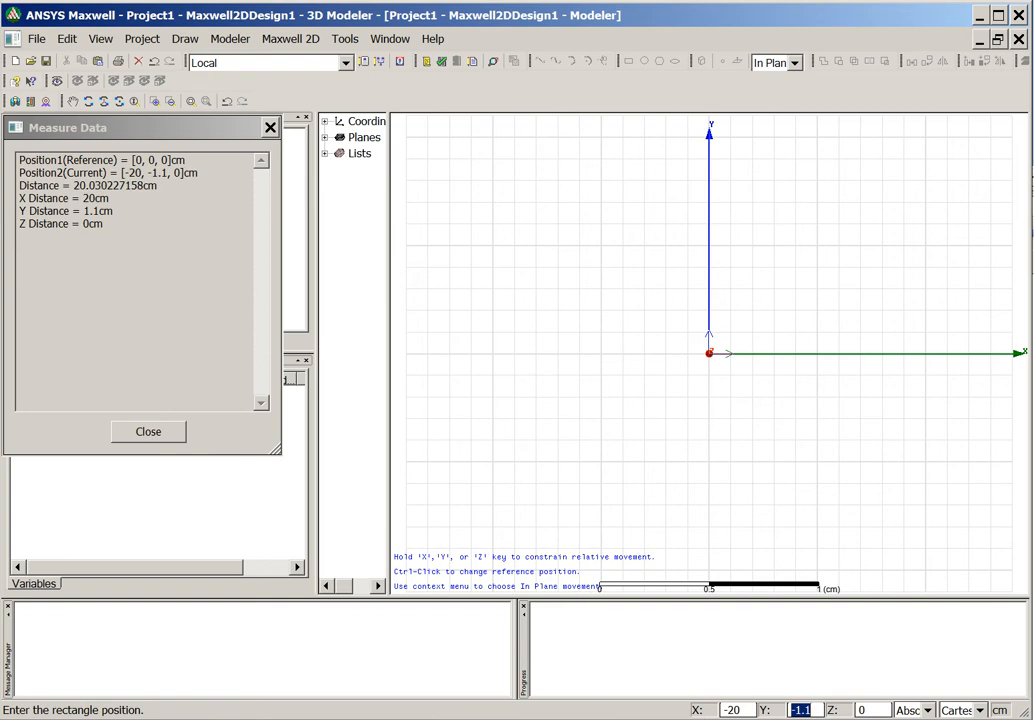
text(-20)
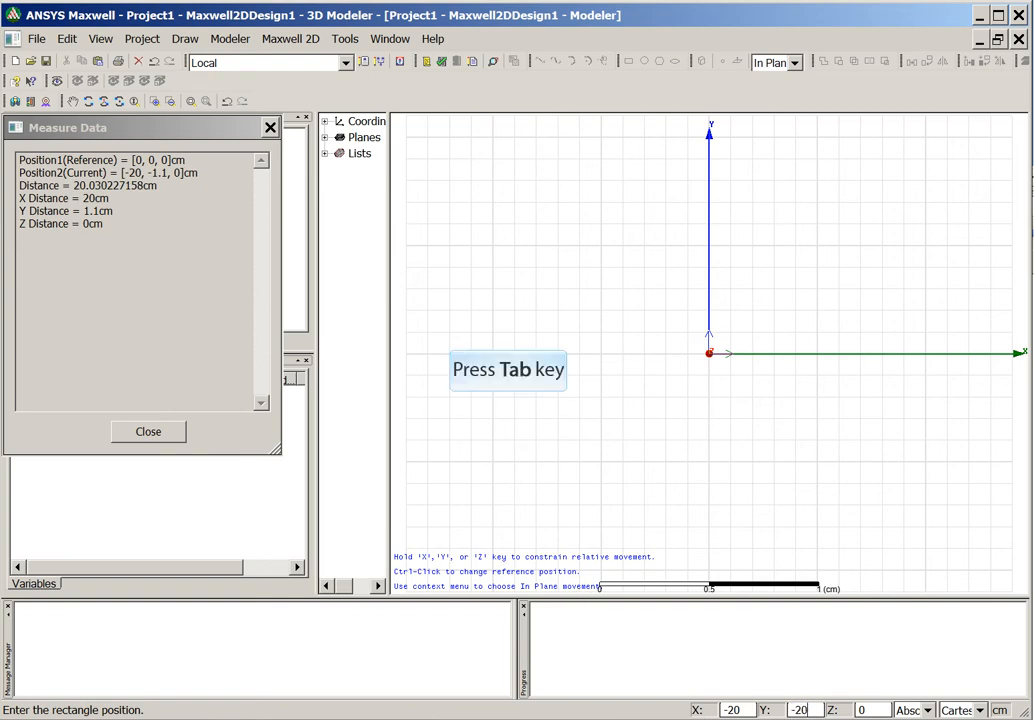
key(Tab)
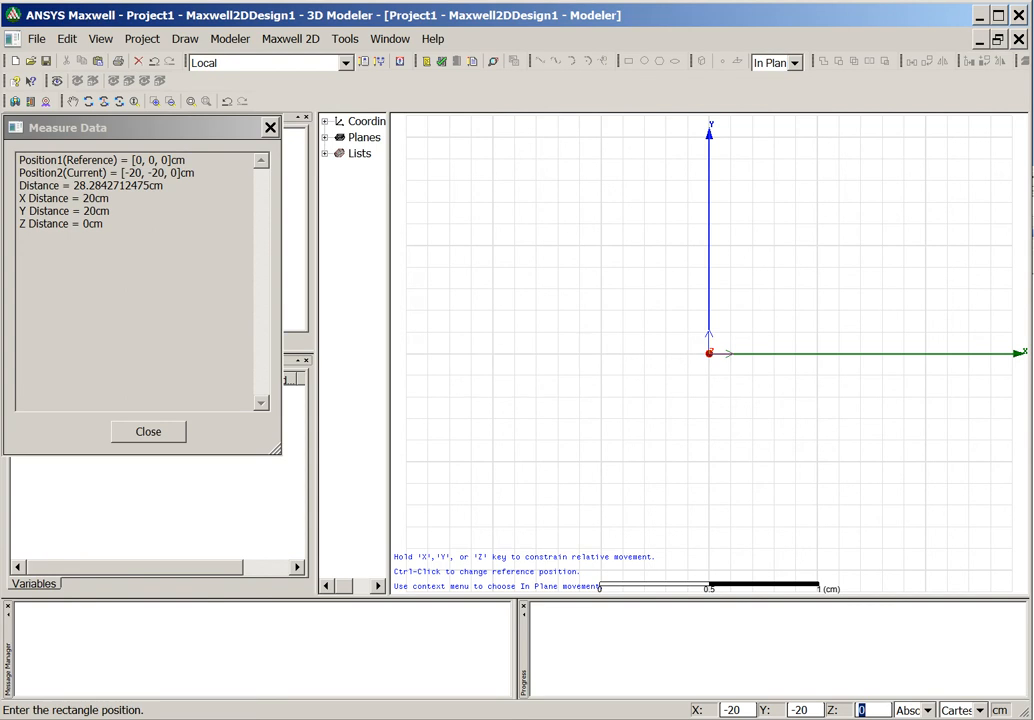
key(Return)
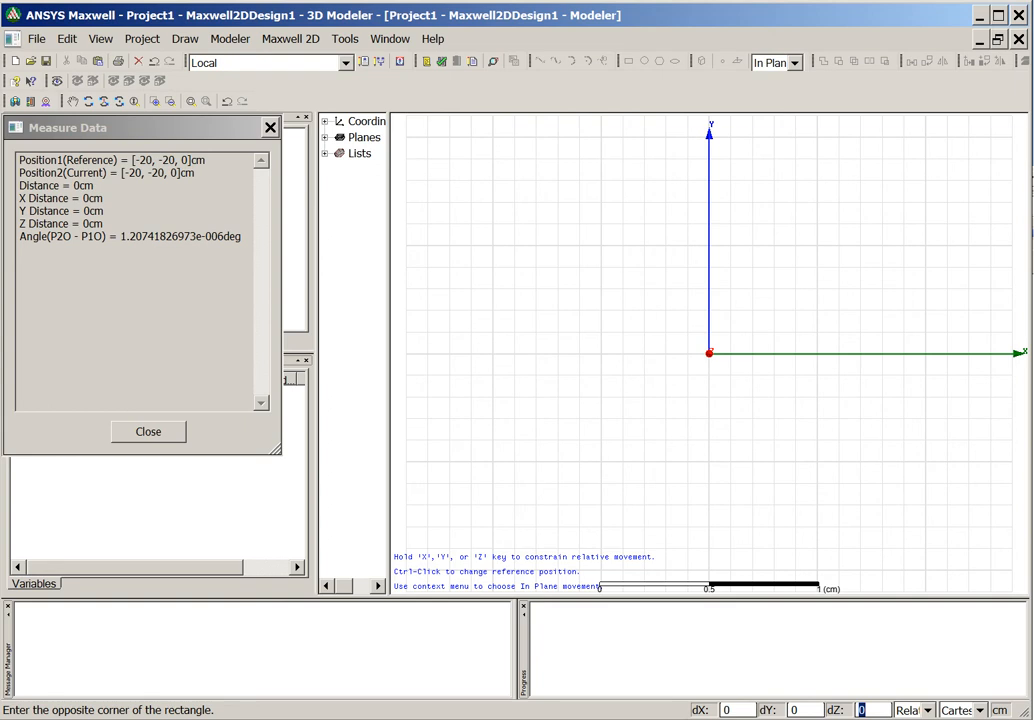
Complete the rectangle with its opposite corner at relative offsets dX 80, dY 90 and dZ 0 cm
key(shift+Tab)
key(shift+Tab)
text(80)
key(Tab)
text(90)
key(Return)
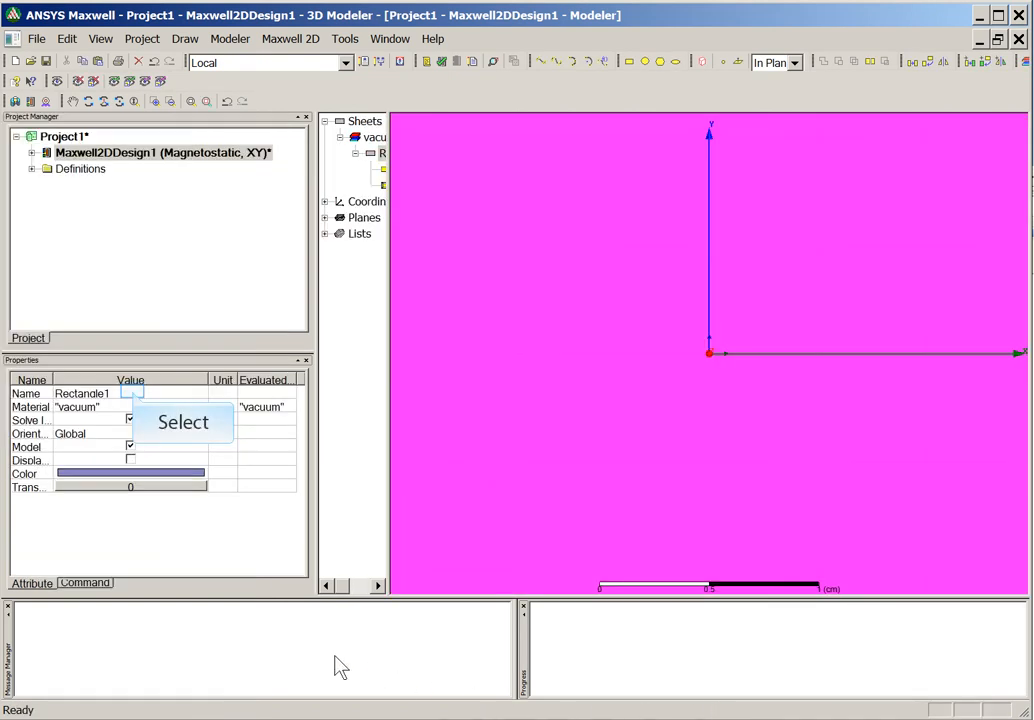
Rename the rectangle to bgnd and set its color to white
click(133, 393)
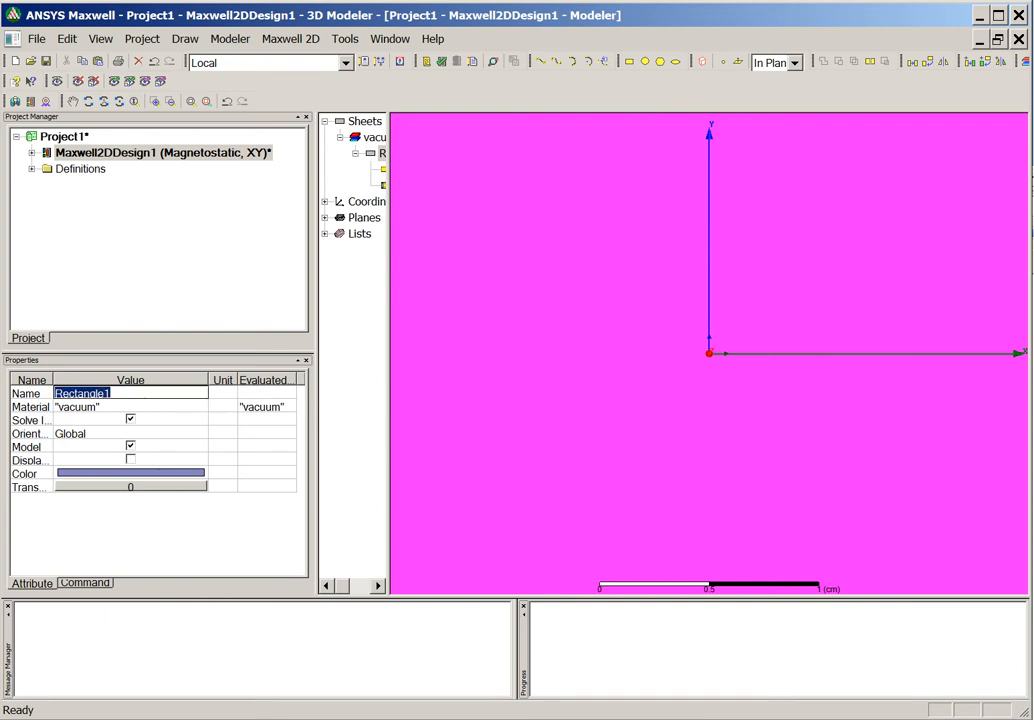
text(band)
click(131, 474)
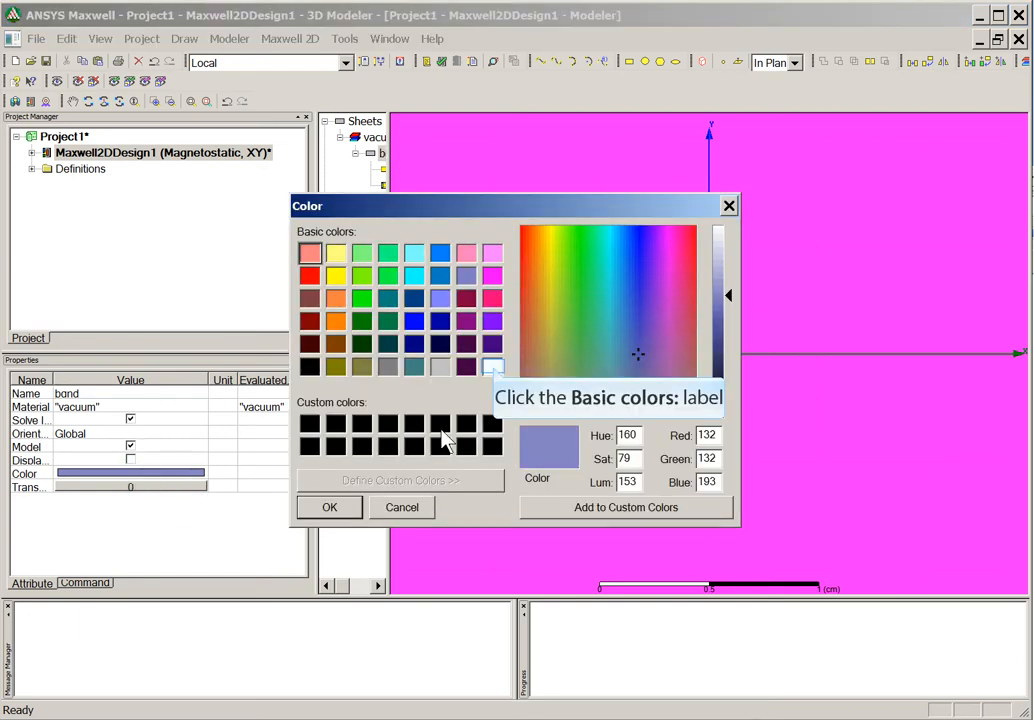
click(492, 367)
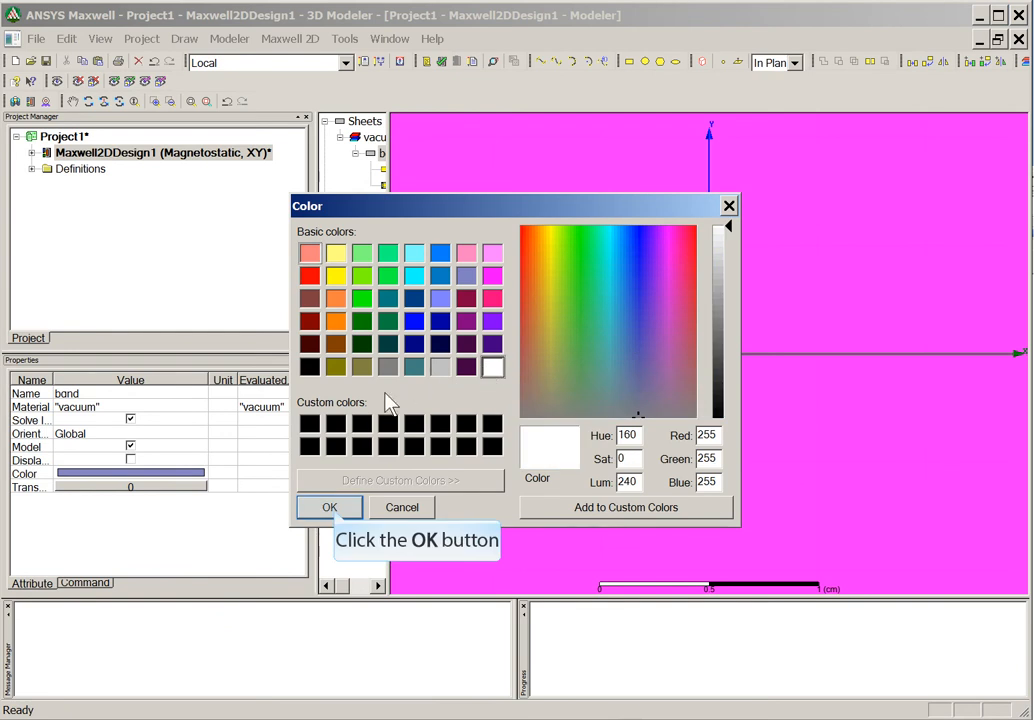
click(329, 507)
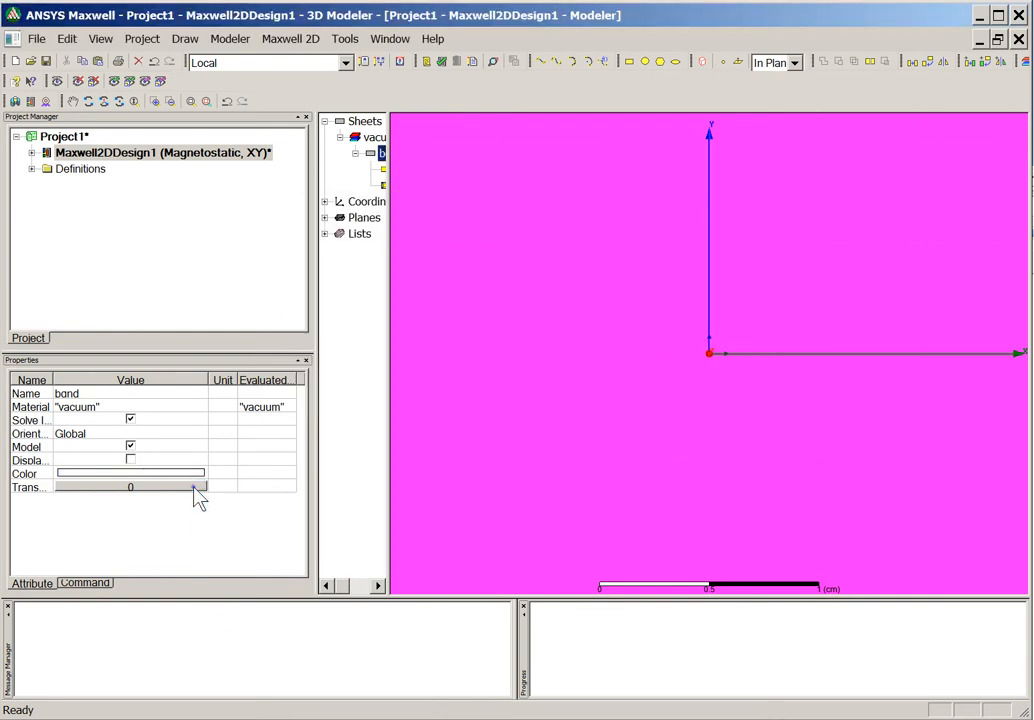
Set the transparency of the bgnd rectangle to 0.9
click(194, 487)
click(614, 348)
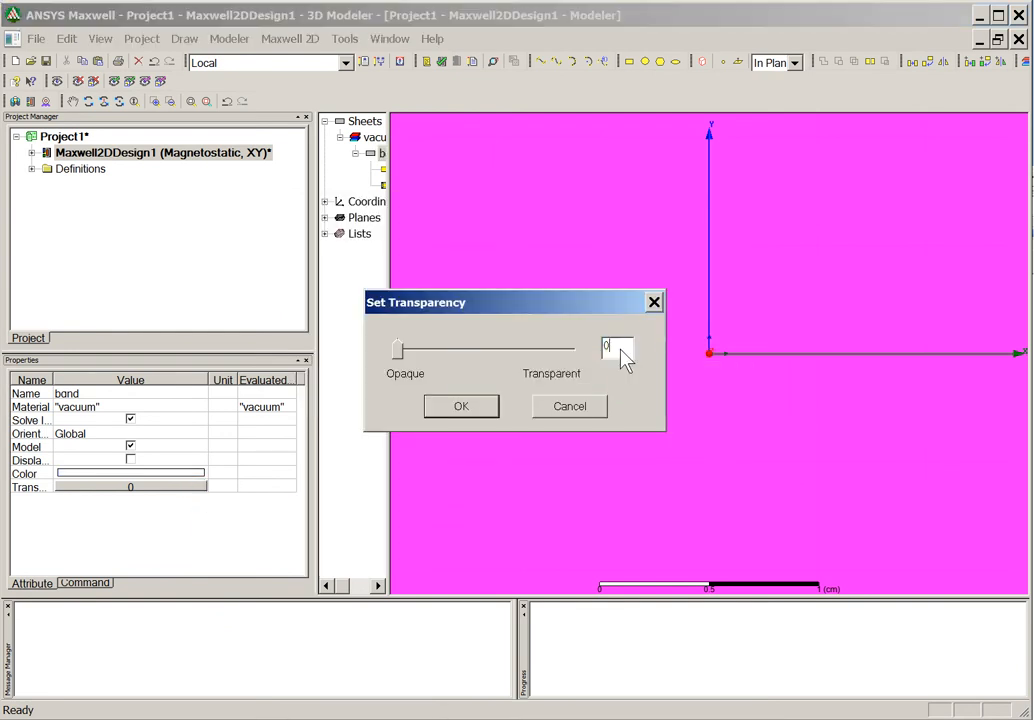
text(.9)
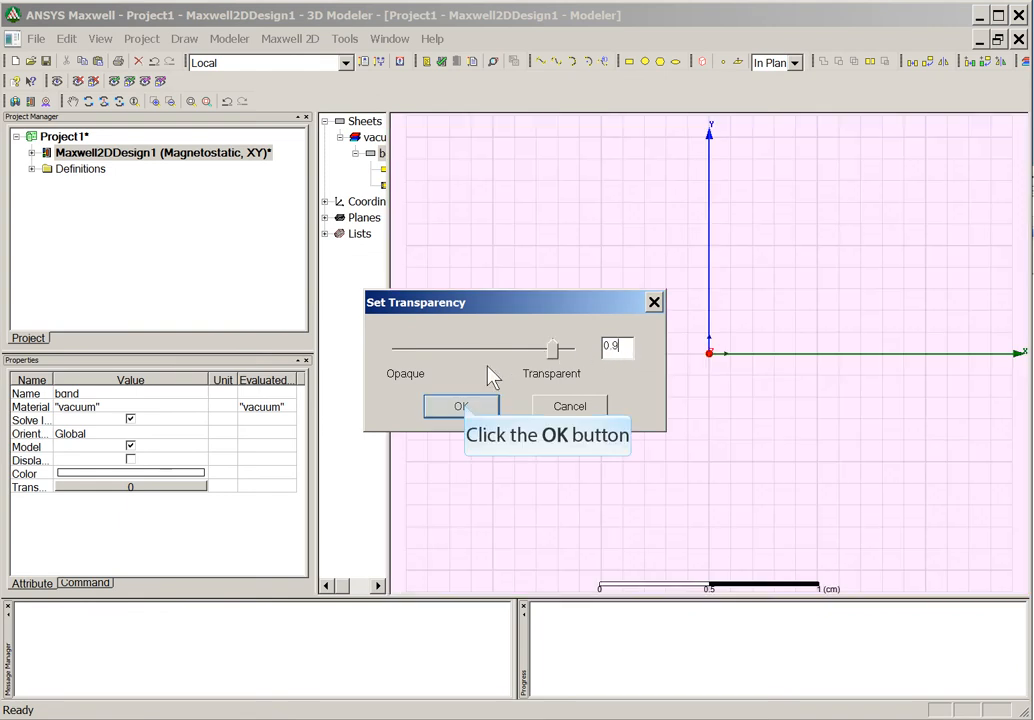
click(461, 406)
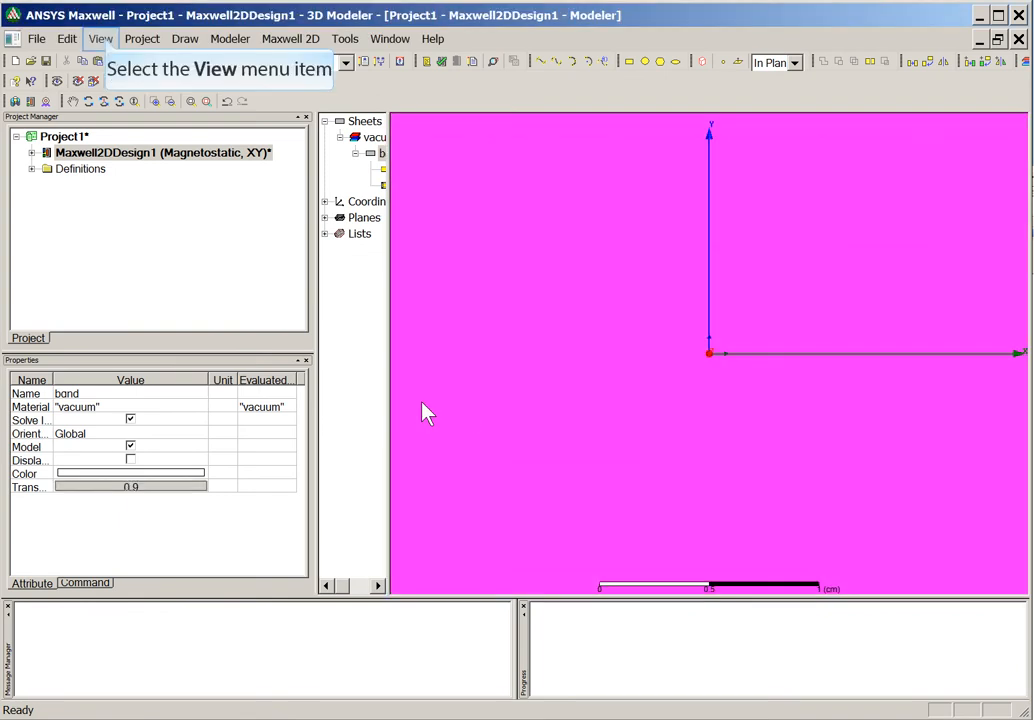
Start a polyline with the Line command, placing its first vertex at the origin (0, 0, 0) cm
click(101, 40)
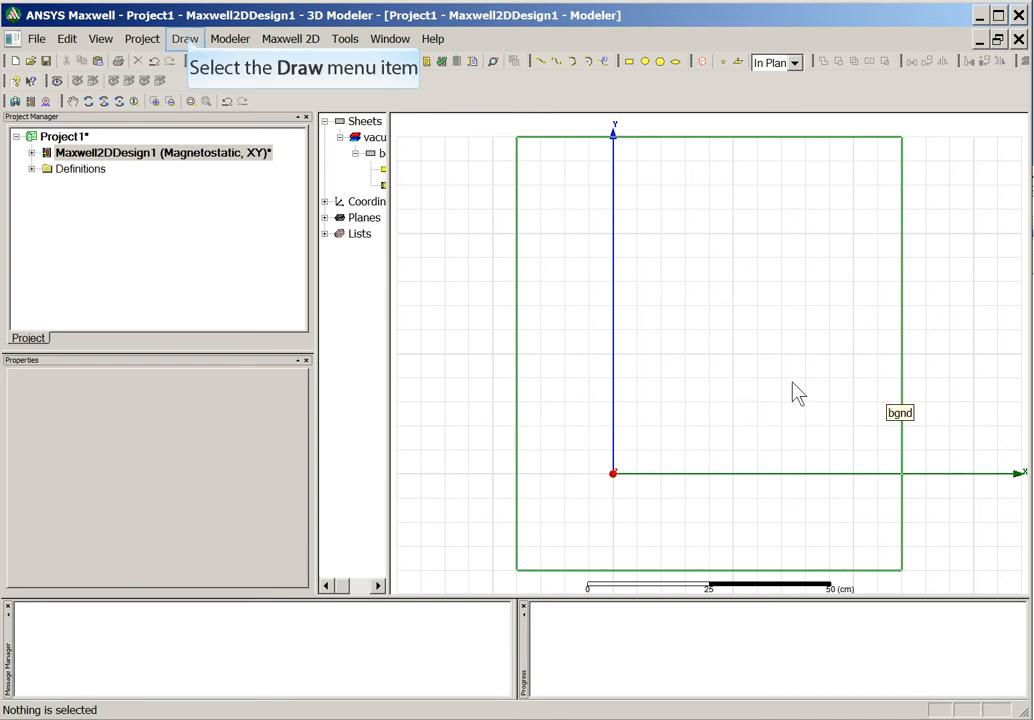
click(186, 40)
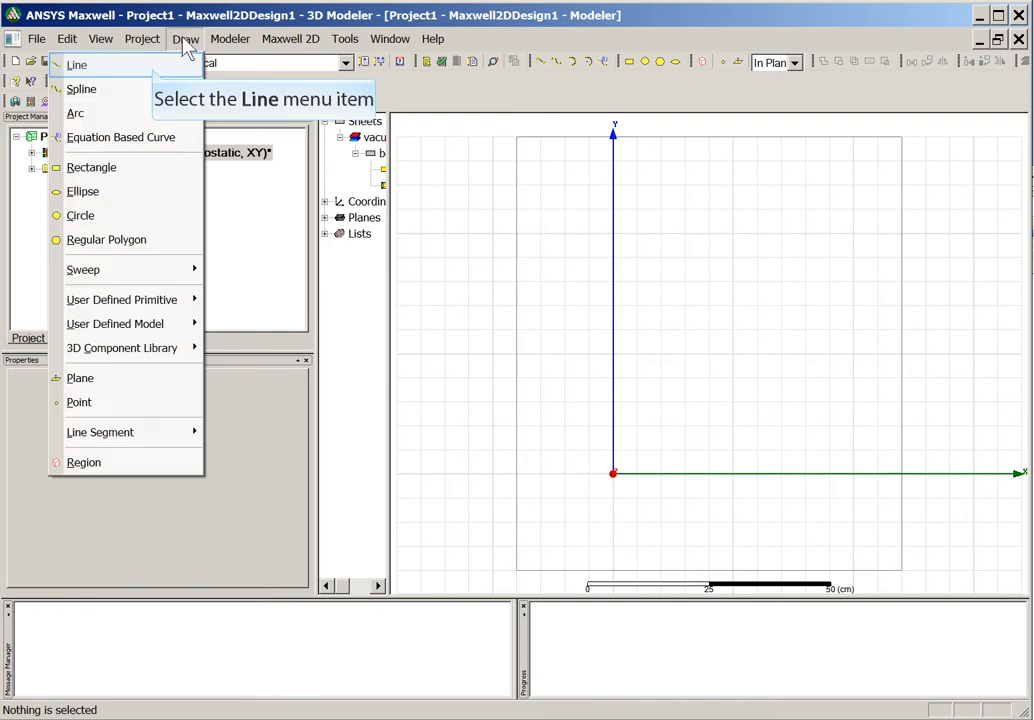
click(124, 64)
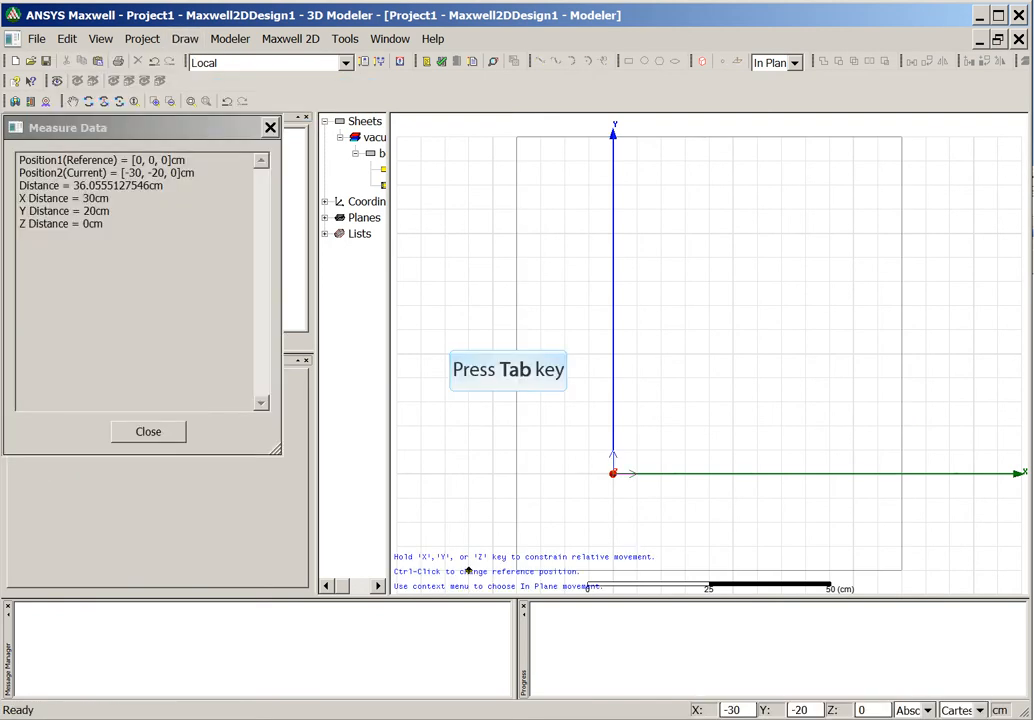
key(Tab)
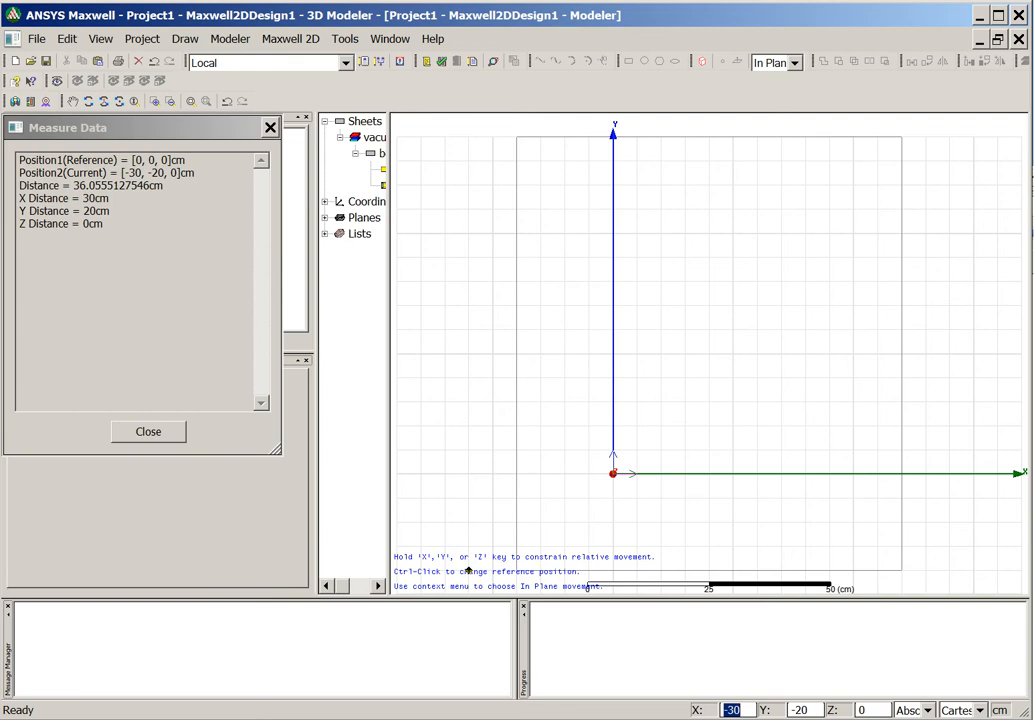
text(0)
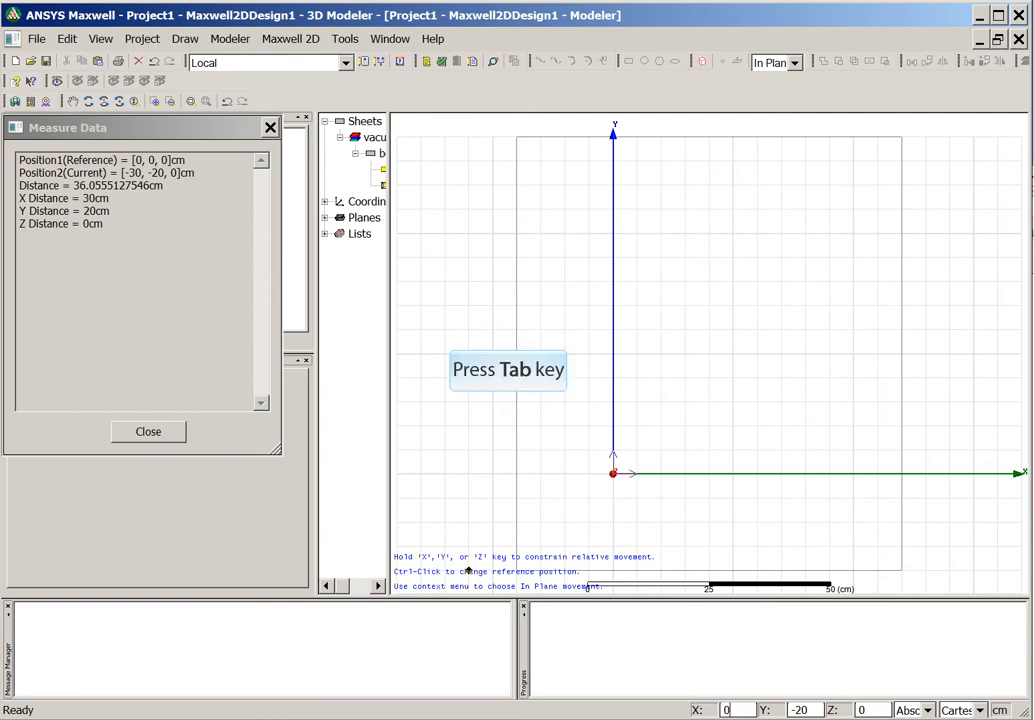
key(Tab)
text(0)
key(Tab)
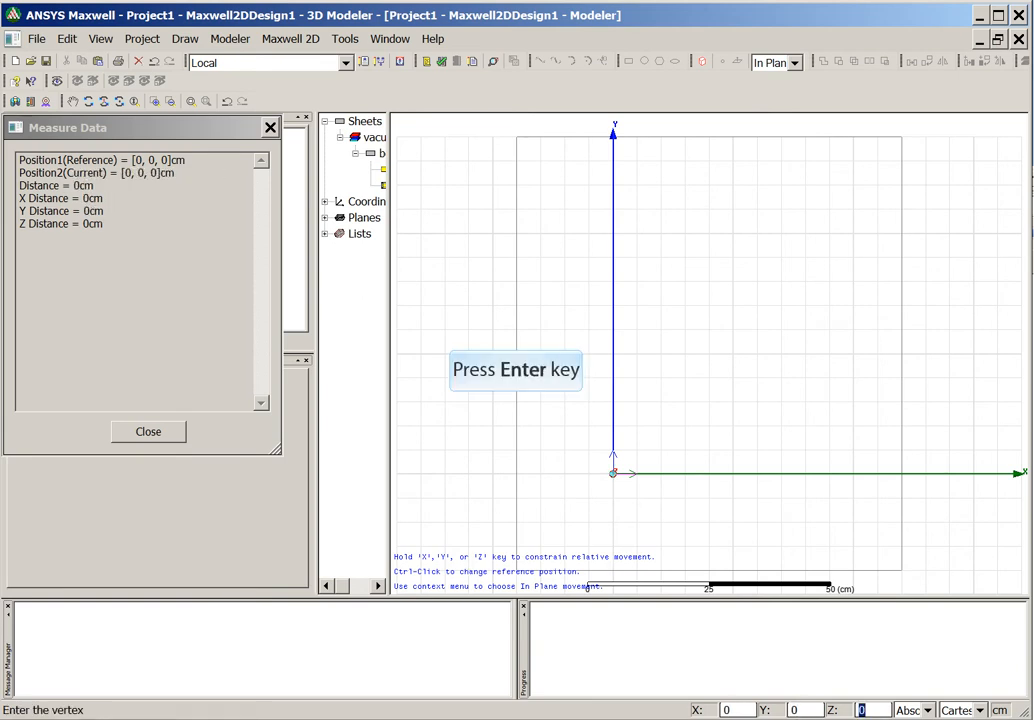
key(Return)
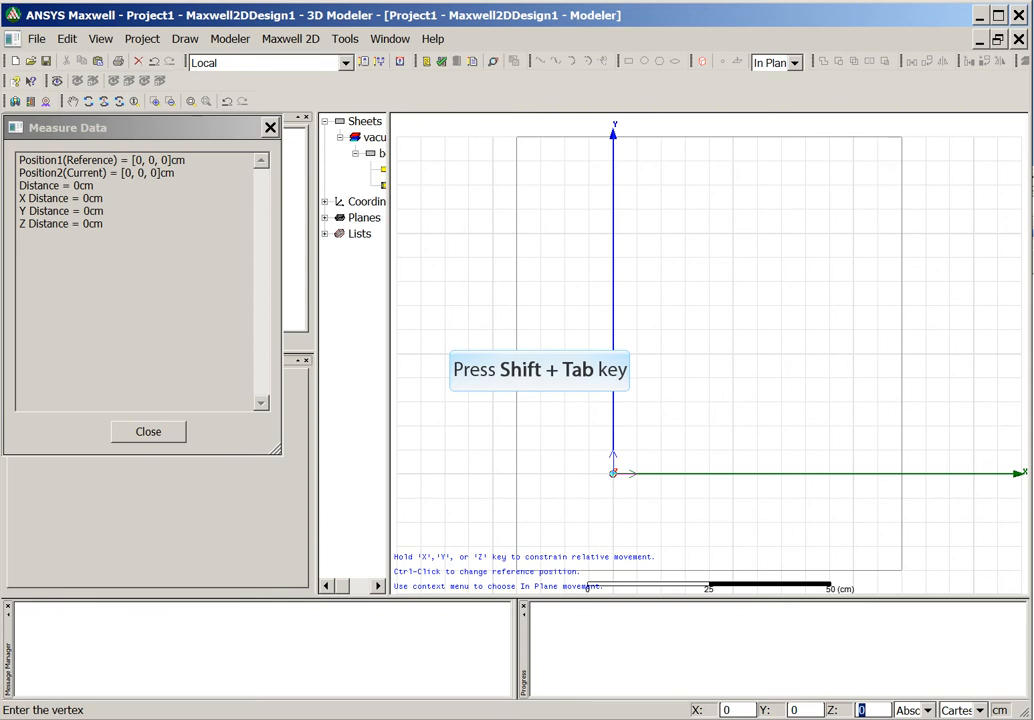
Add the second polyline vertex at X 0, Y 50, Z 0 cm
key(shift+Tab)
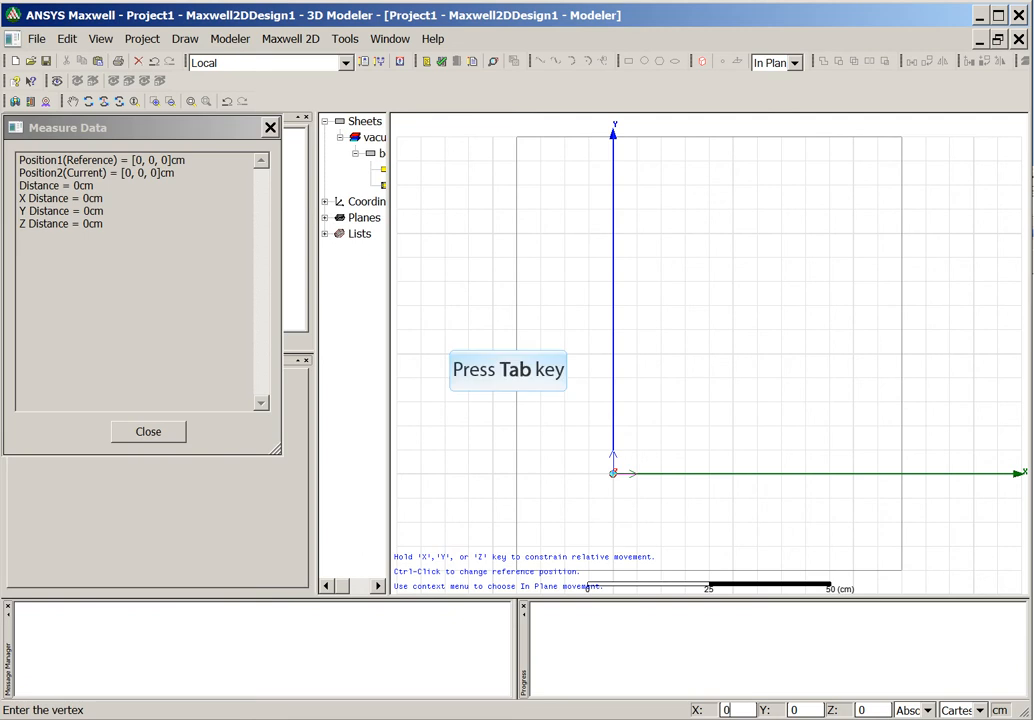
key(Tab)
text(50)
key(Return)
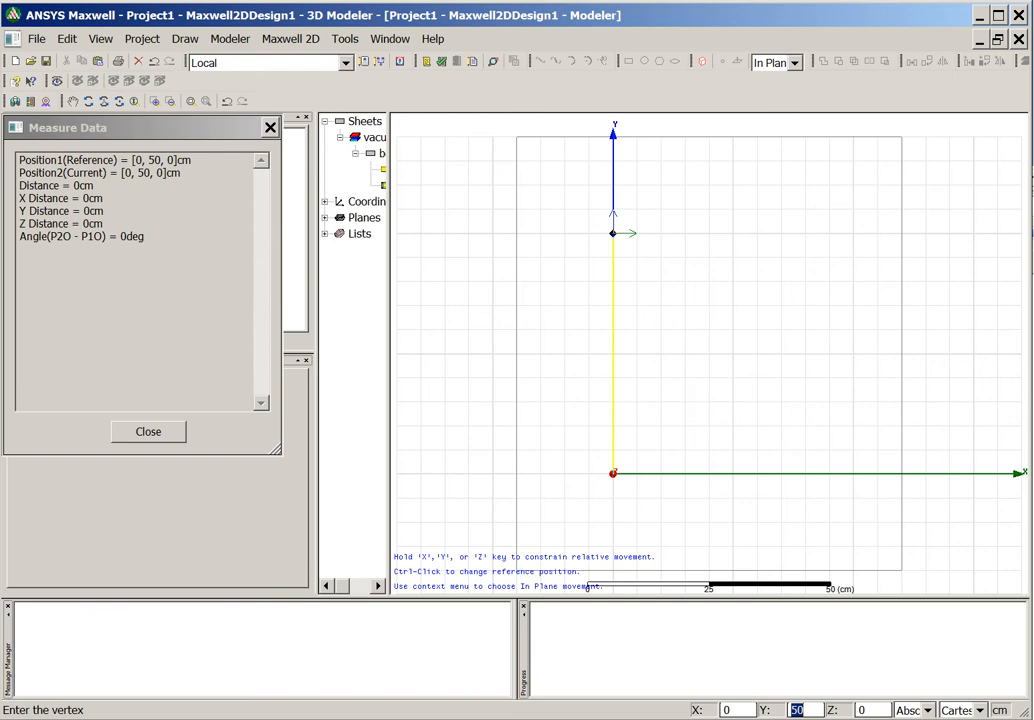
Add polyline vertices at (40, 50, 0) cm and (40, 25.1, 0) cm
key(shift+Tab)
text(40)
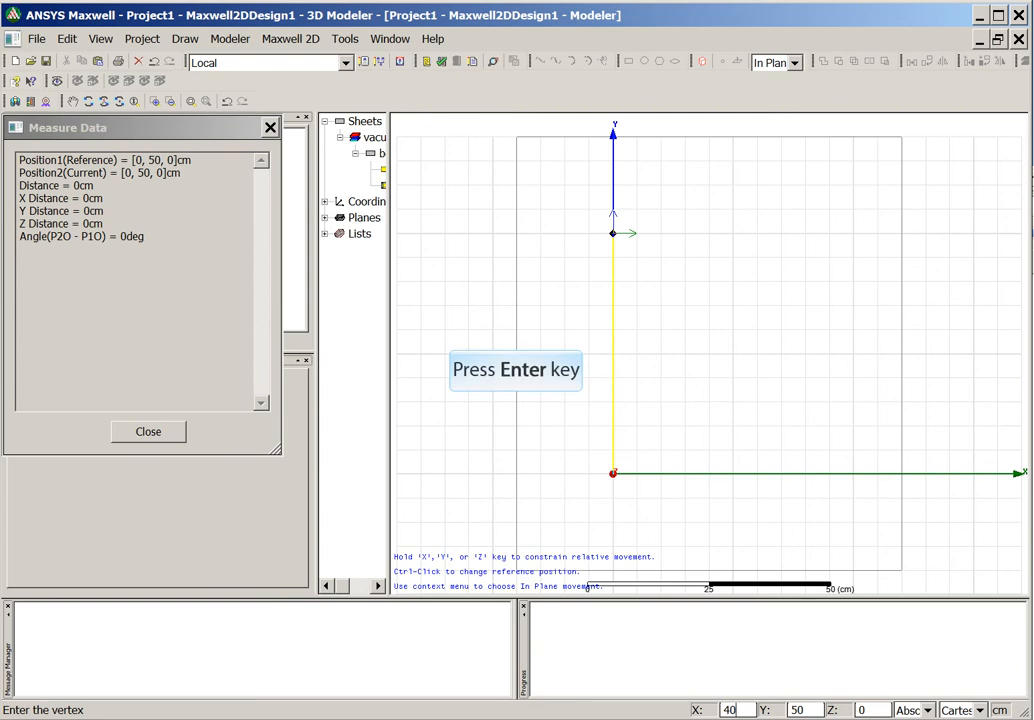
key(Return)
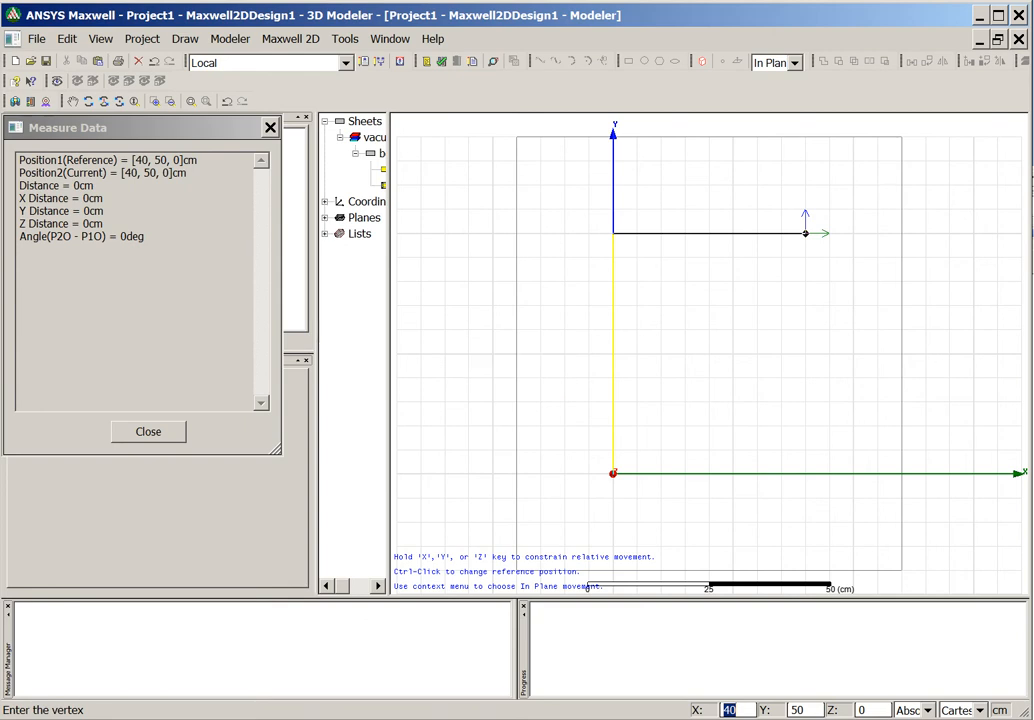
key(Tab)
text(25.1)
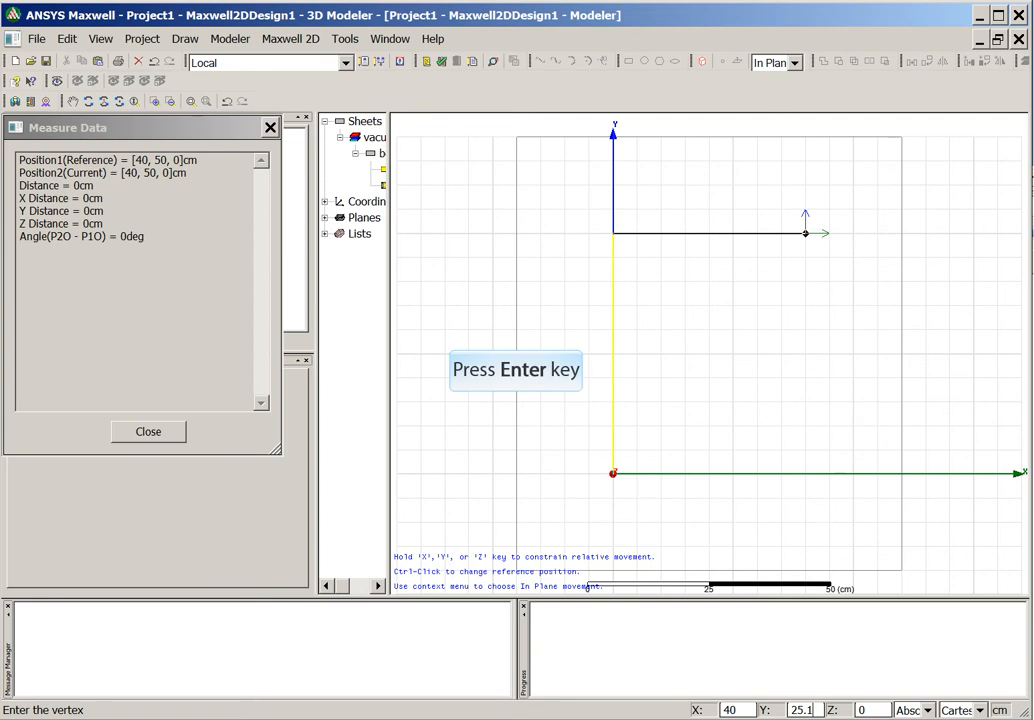
key(Return)
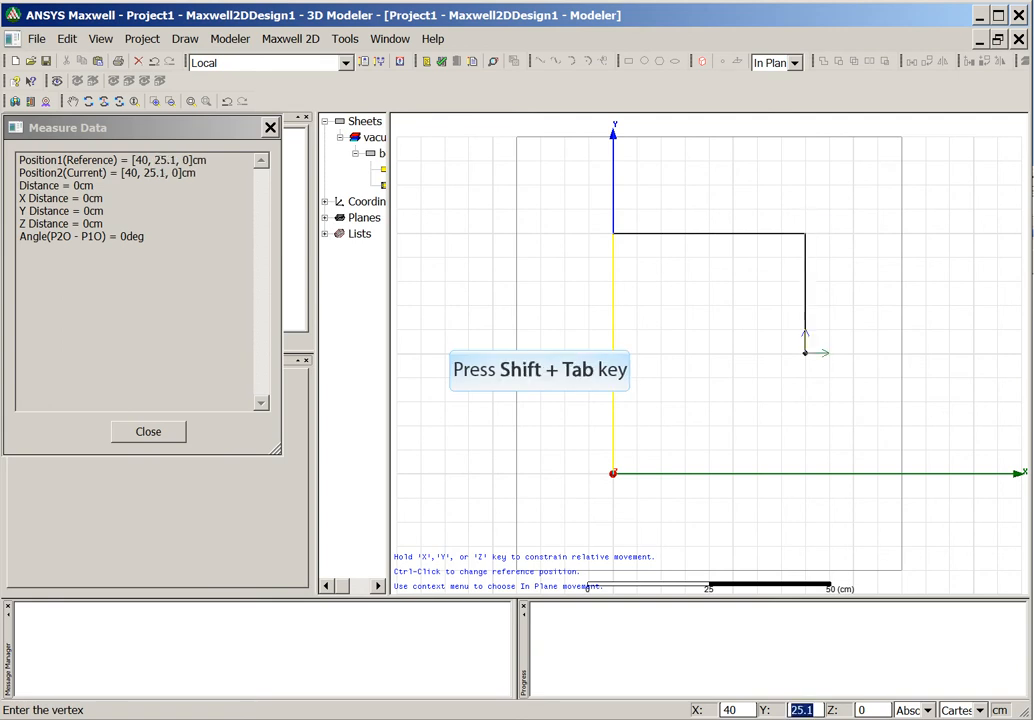
Continue the polyline with vertices at (30, 25.1, 0) cm and (30, 40, 0) cm
key(shift+Tab)
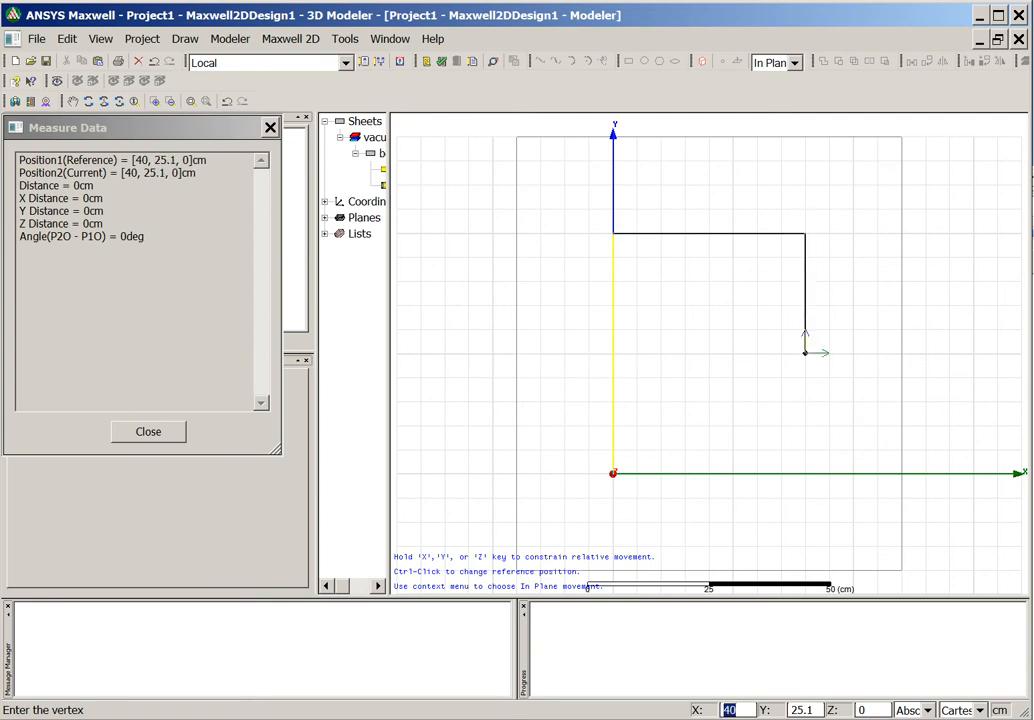
text(30)
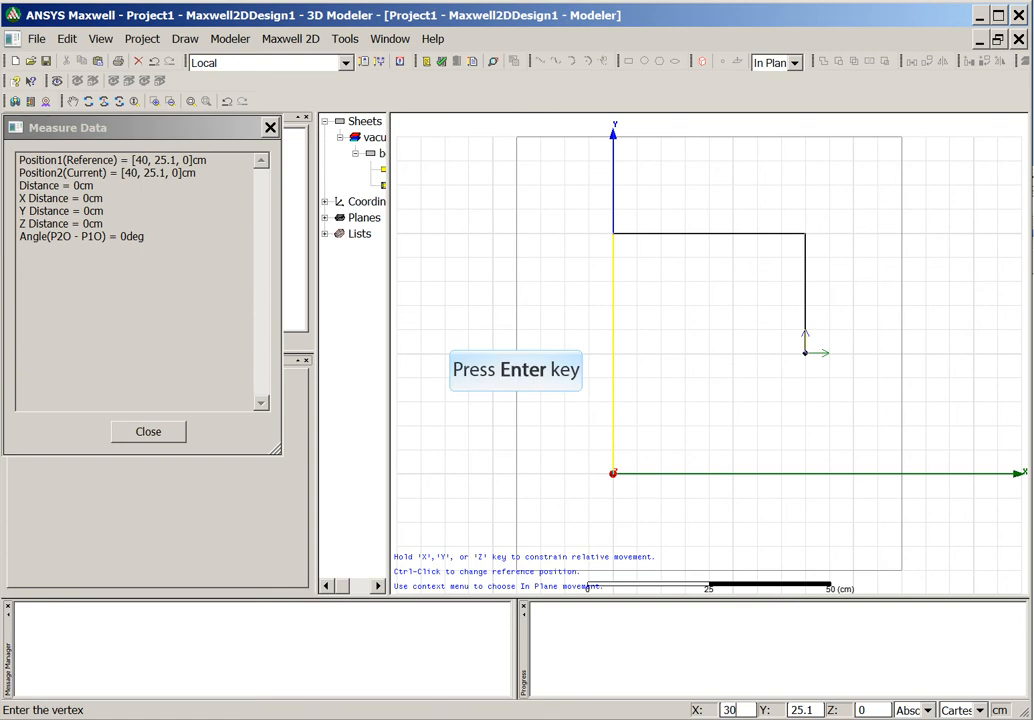
key(Return)
key(Tab)
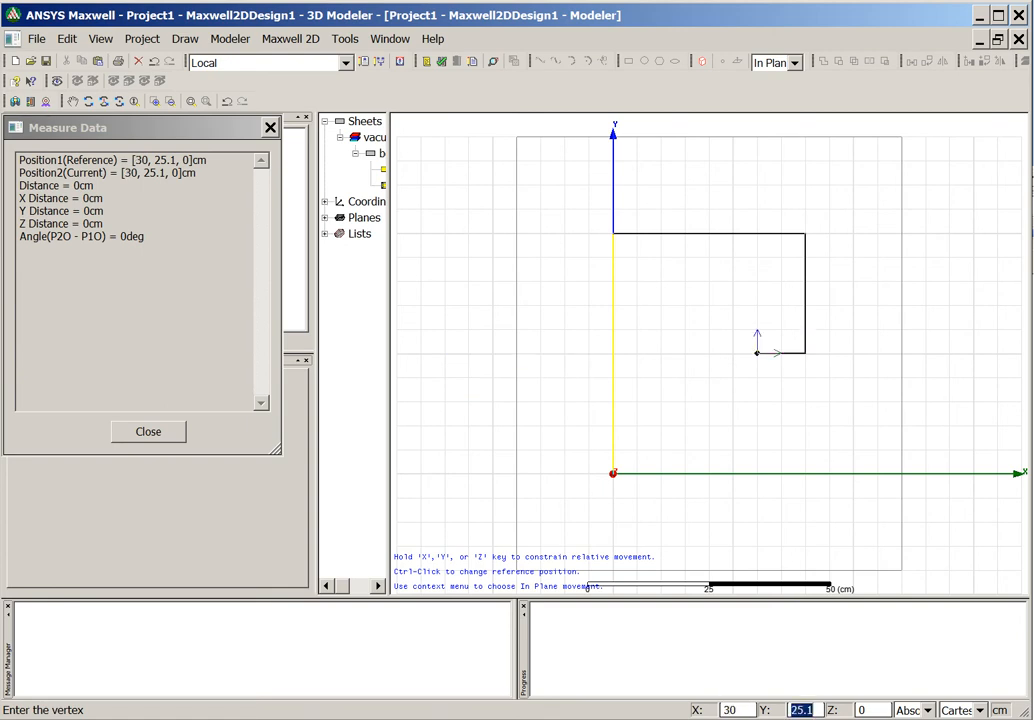
text(40)
Extend the polyline through vertices at (10, 40, 0) cm and (10, 10, 0) cm
key(shift+Tab)
text(10)
key(Return)
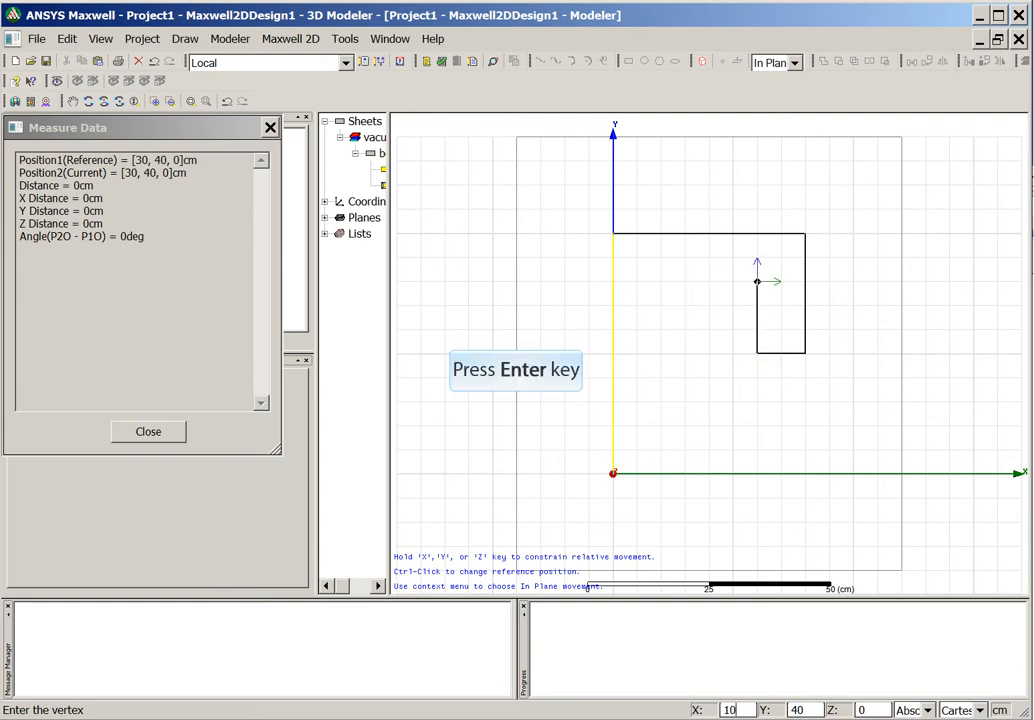
key(Tab)
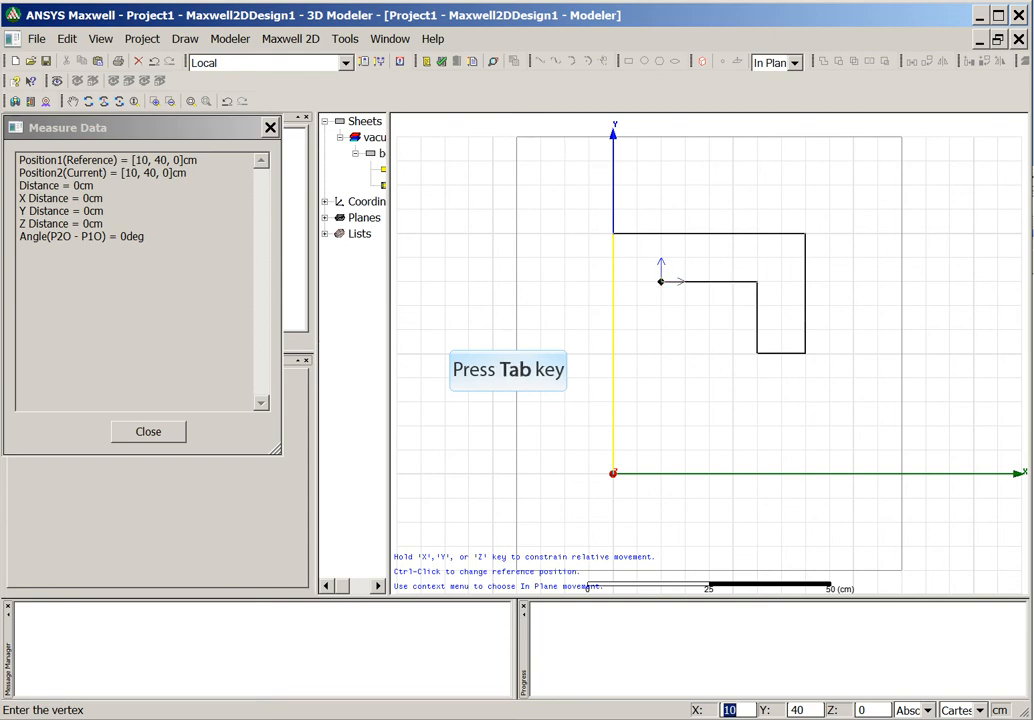
text(10)
key(Return)
Add the polyline vertices at (30, 10, 0) cm and (30, 24.9, 0) cm
key(shift+Tab)
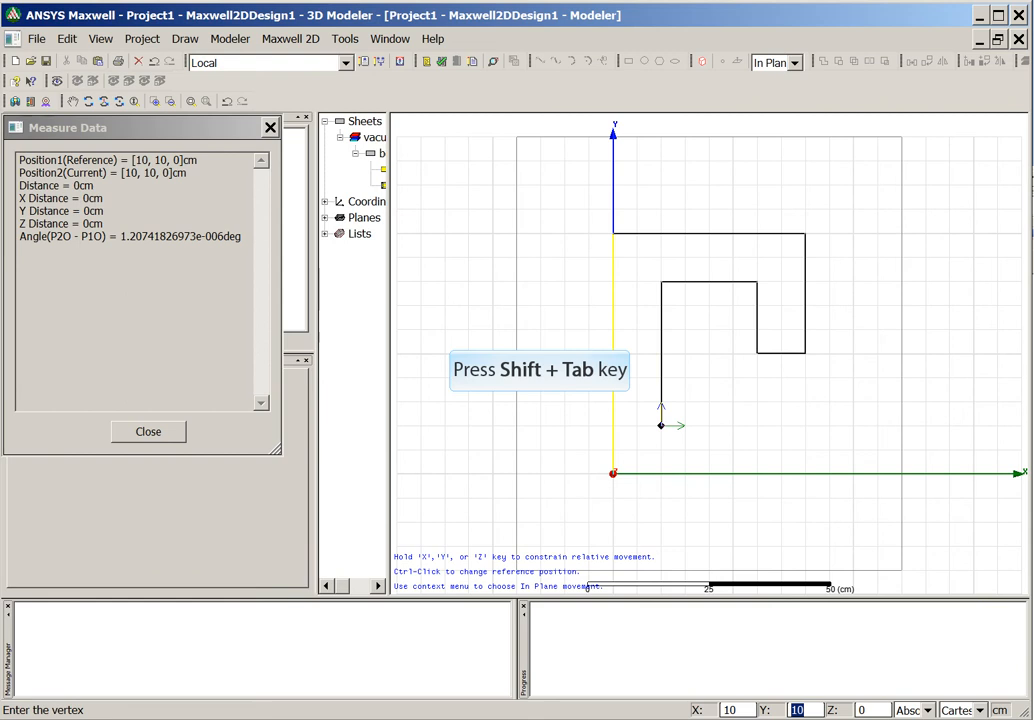
key(shift+Tab)
text(30)
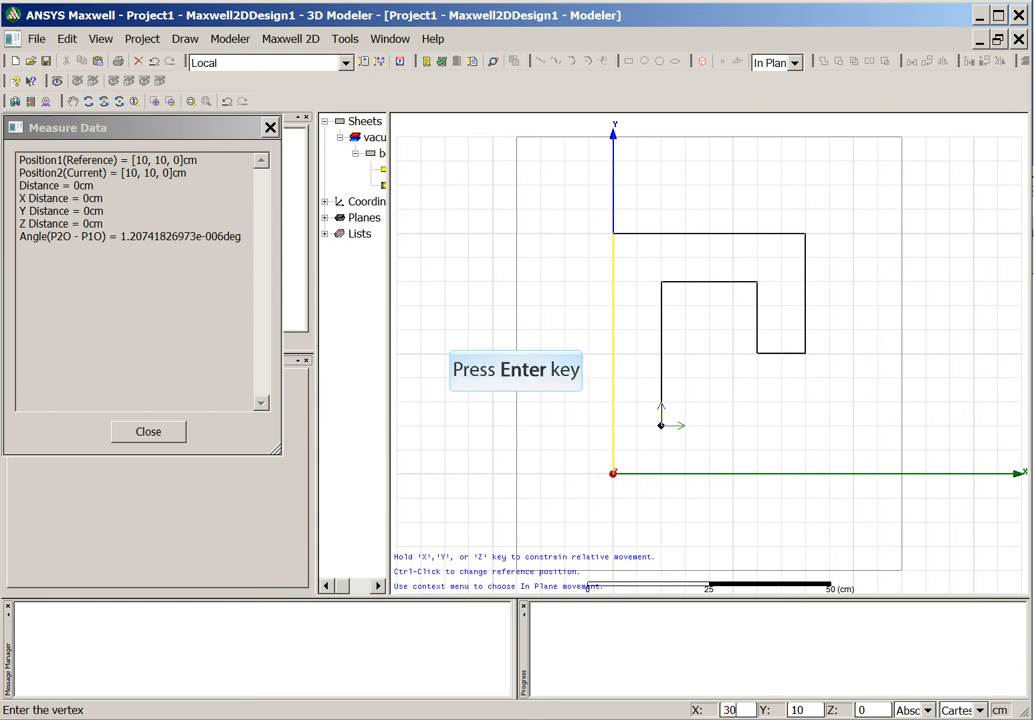
key(Return)
key(Tab)
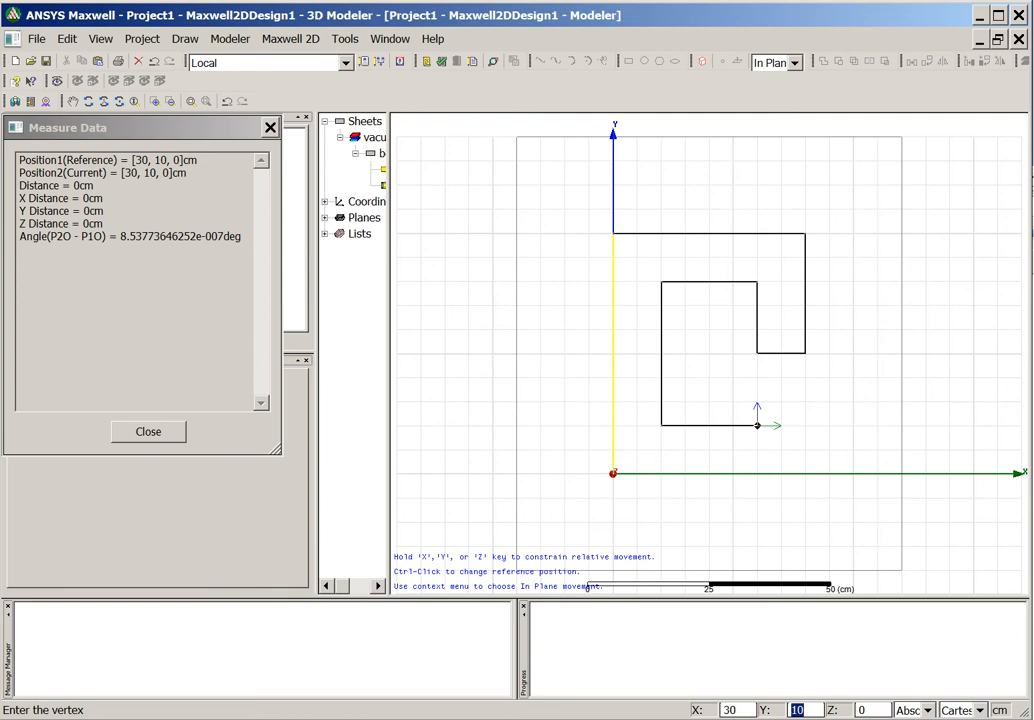
text(24.9)
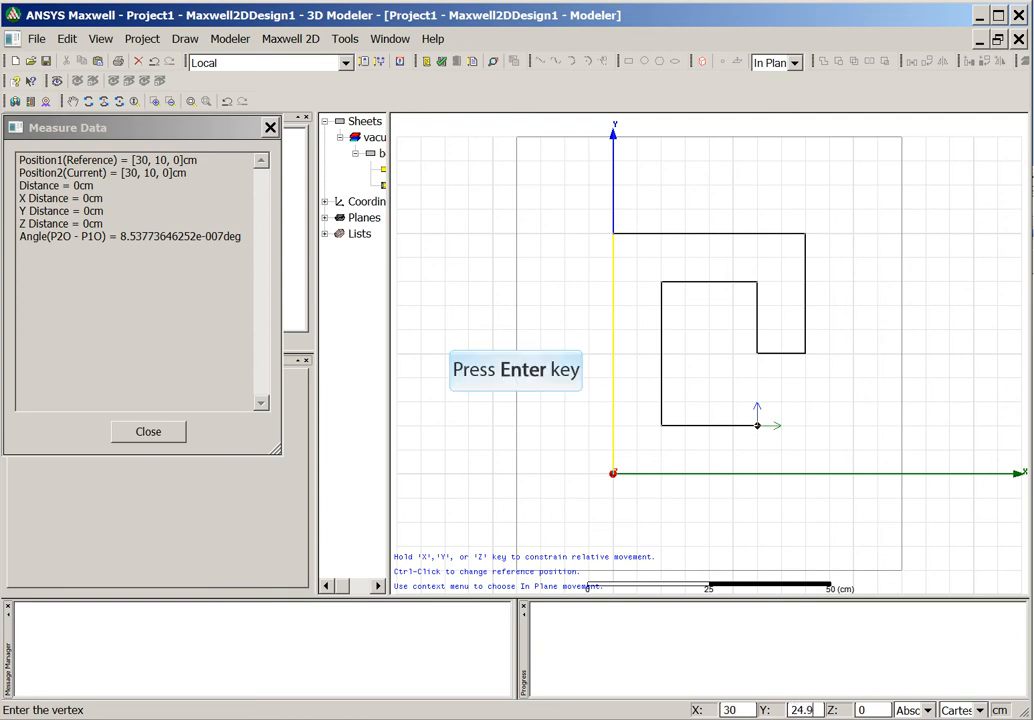
key(Return)
Add the polyline vertices at (40, 24.9, 0) cm and (40, 0, 0) cm
key(shift+Tab)
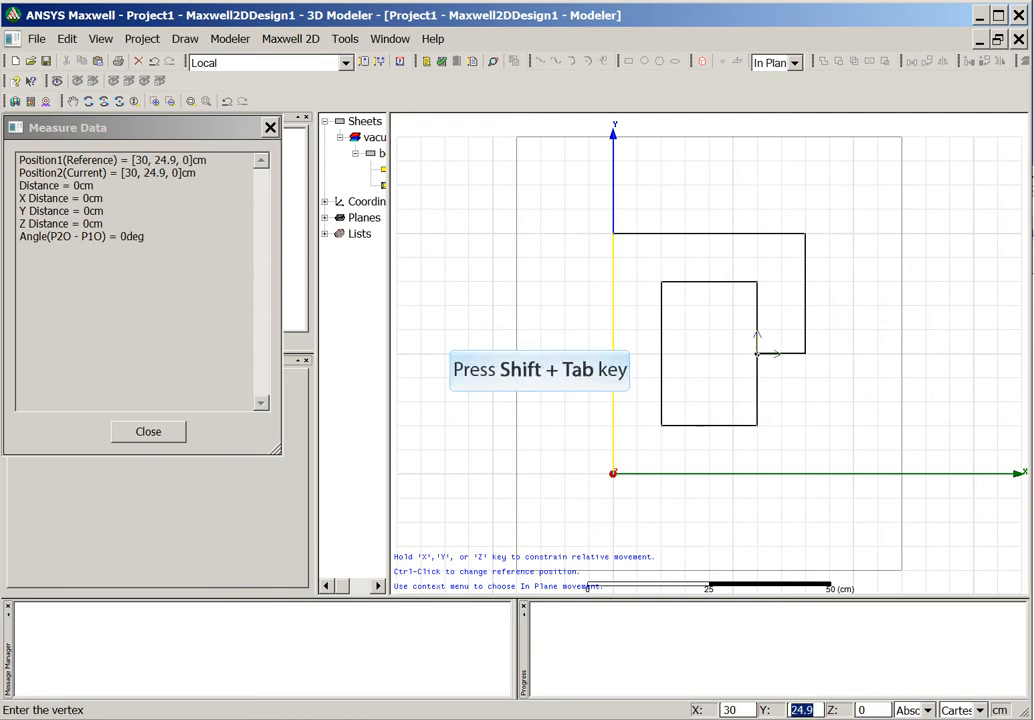
key(shift+Tab)
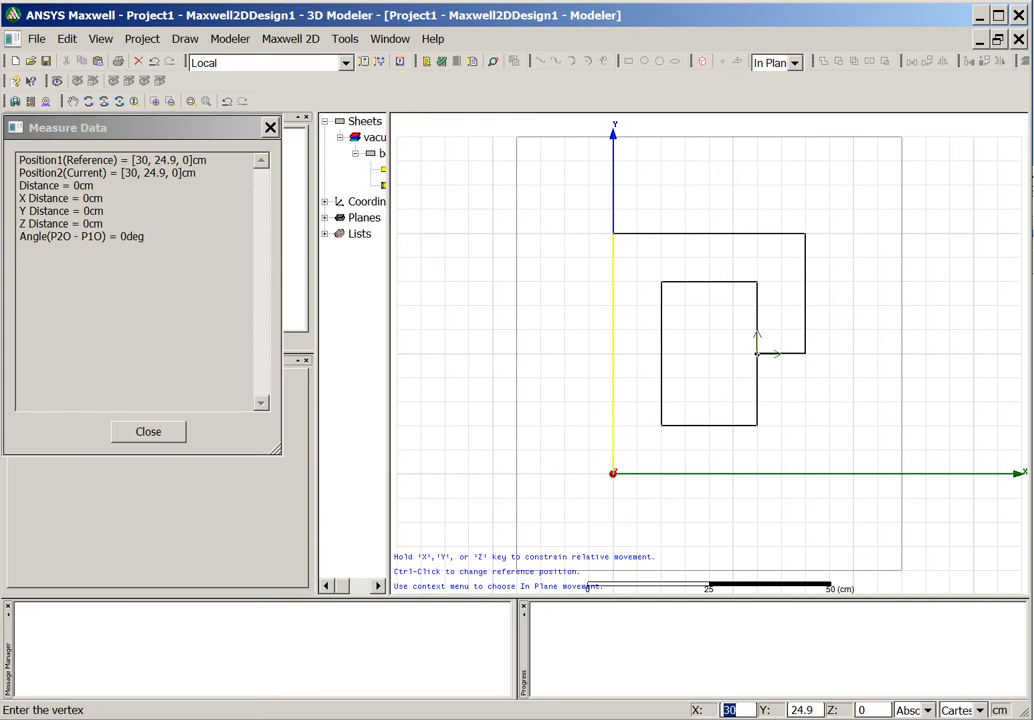
text(40)
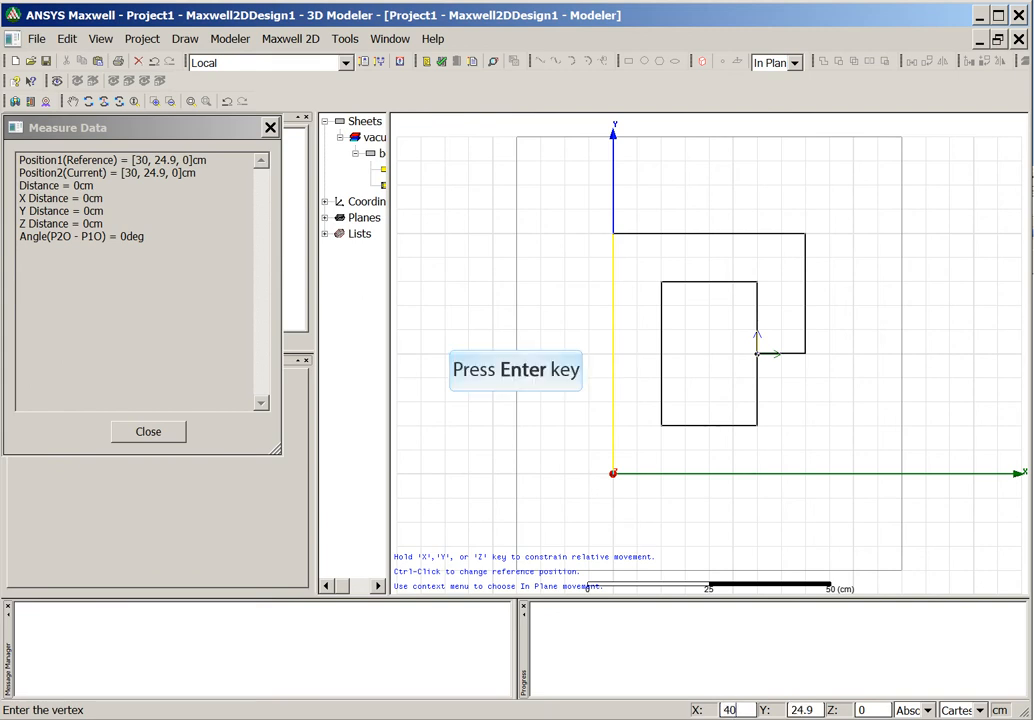
key(Return)
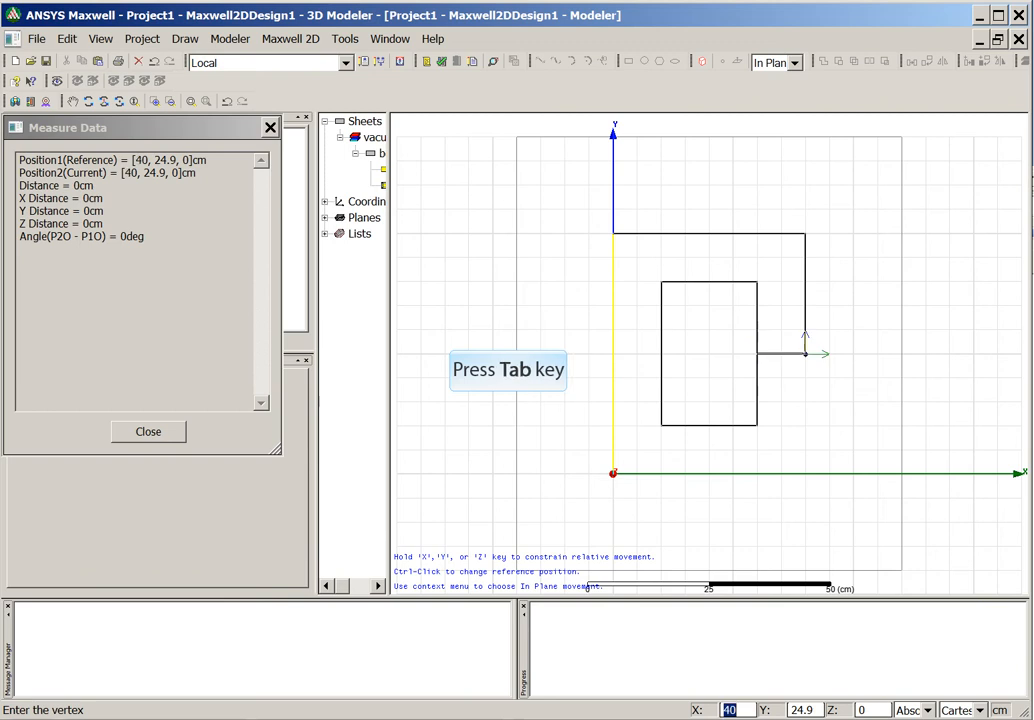
key(Tab)
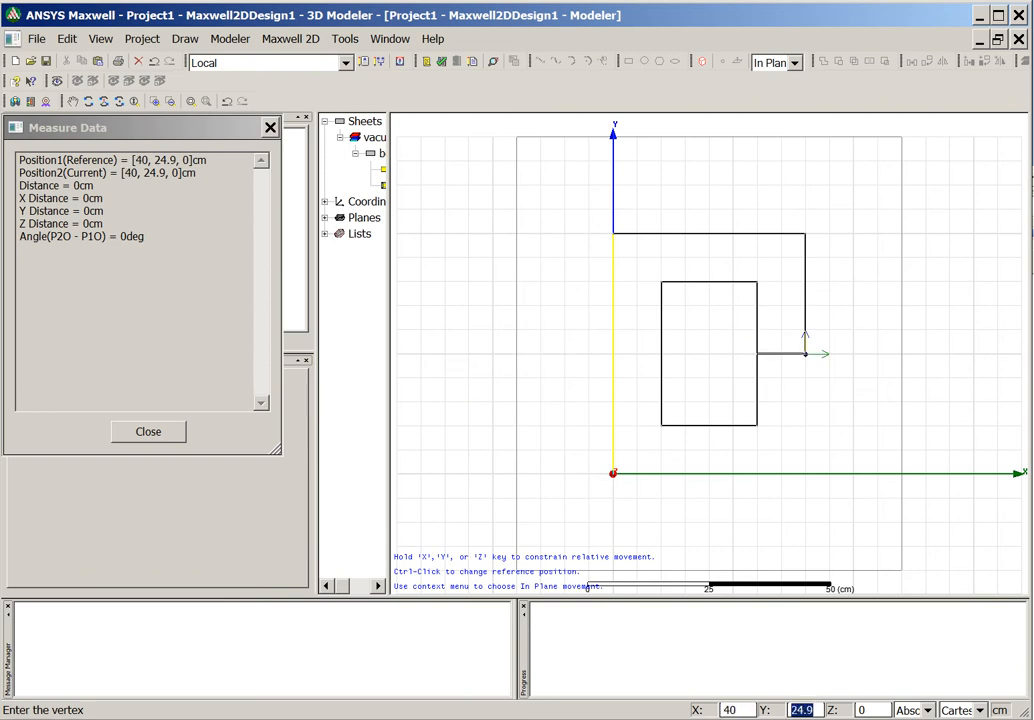
text(0)
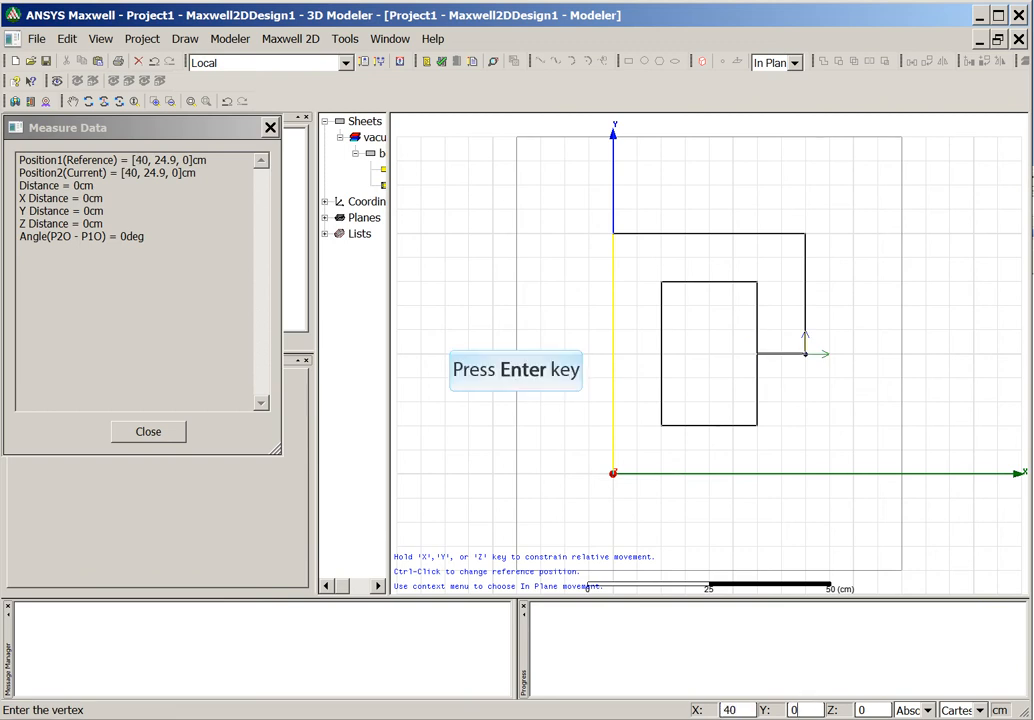
key(Return)
Close the polyline at the origin (0, 0, 0) cm and finish it as a sheet
key(shift+Tab)
text(0)
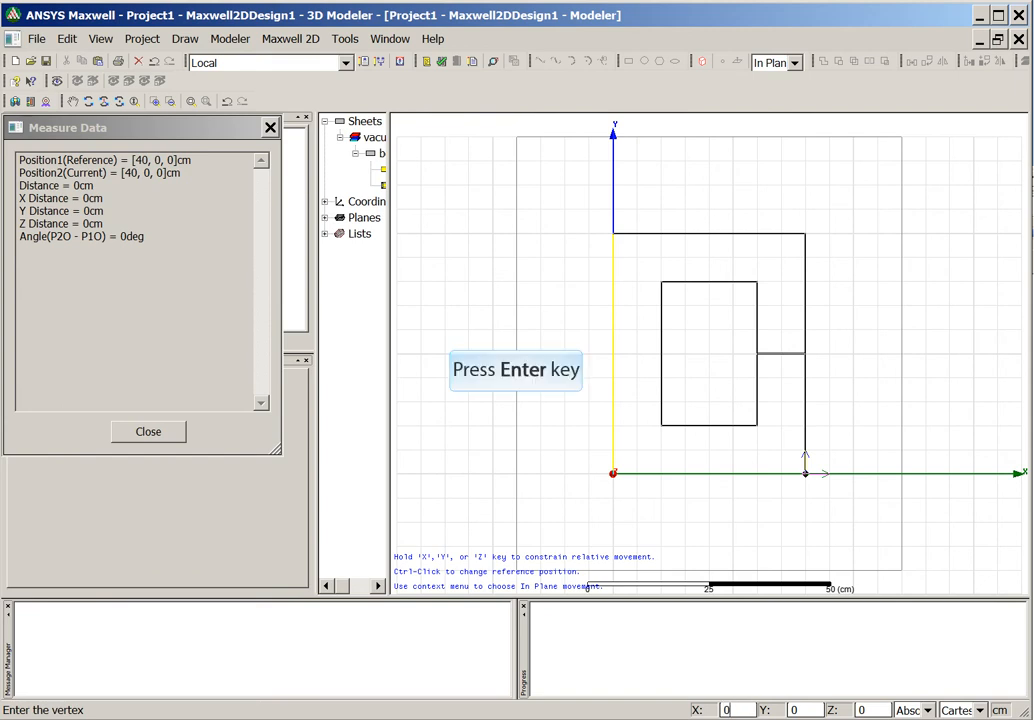
key(Return)
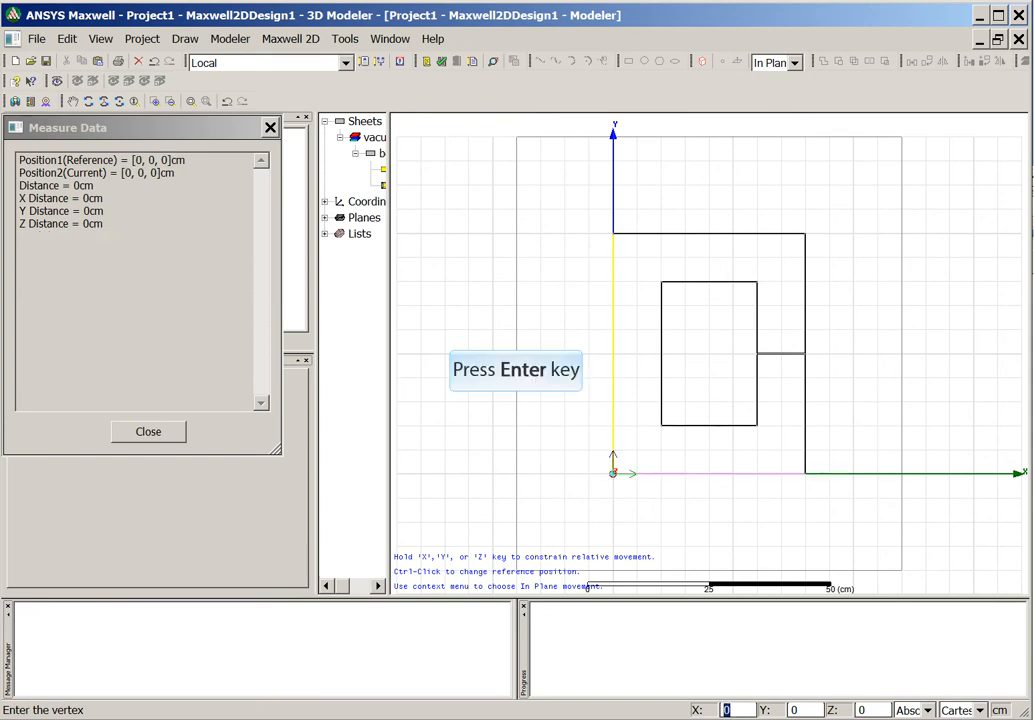
key(Return)
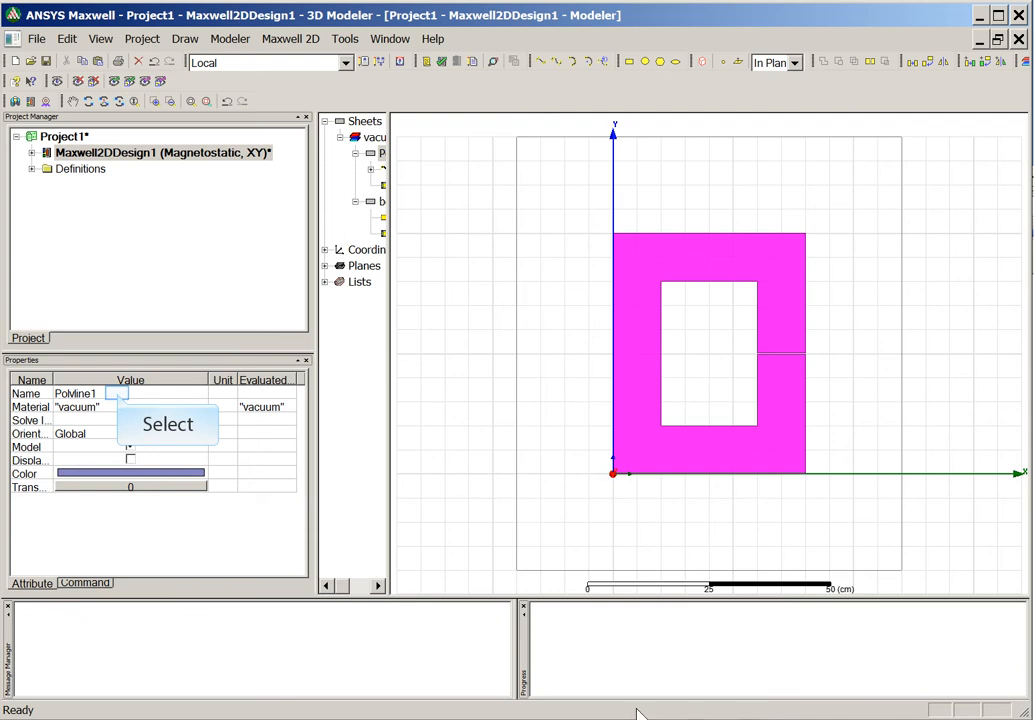
Rename the polyline sheet as core, set its color to the basic gray (128, 128, 128), and clear the selection
click(117, 394)
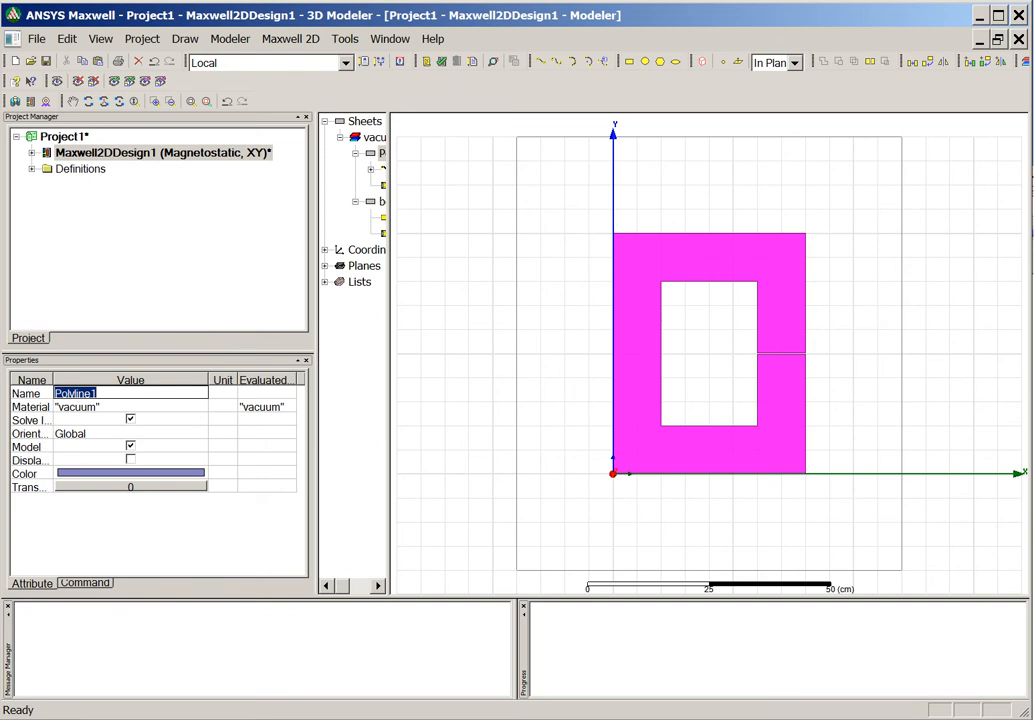
text(core)
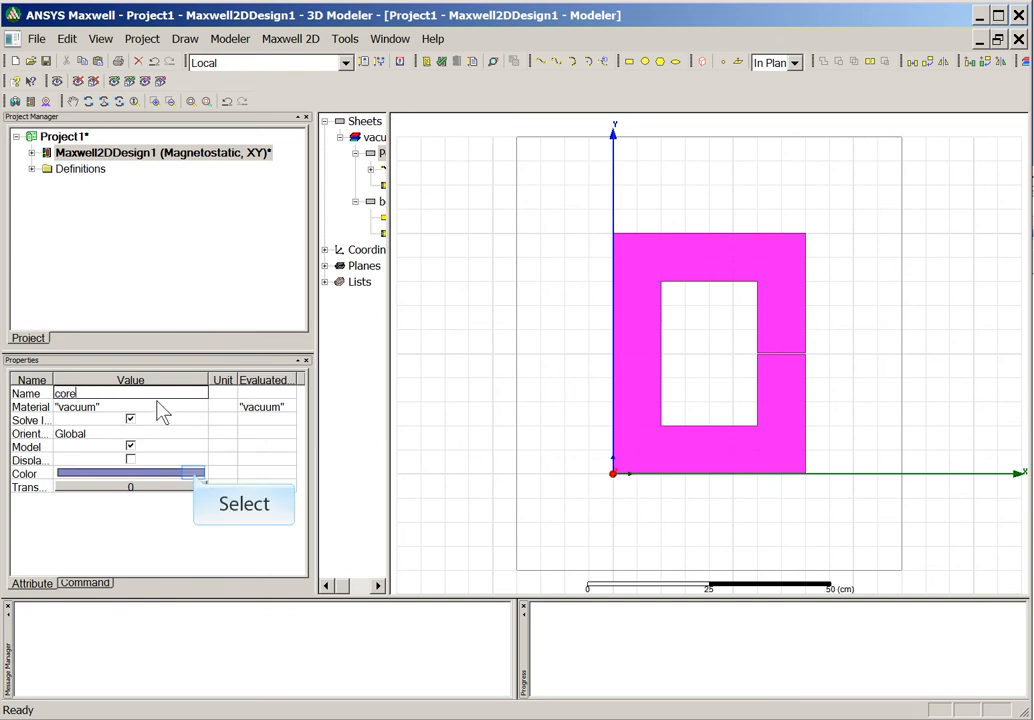
click(198, 474)
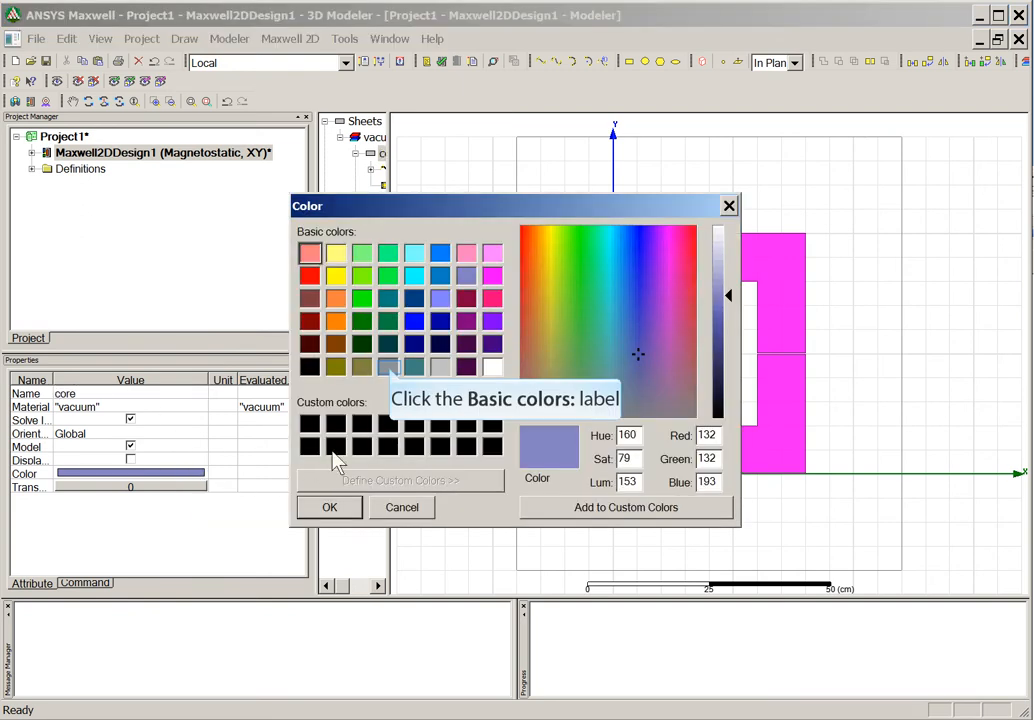
click(390, 369)
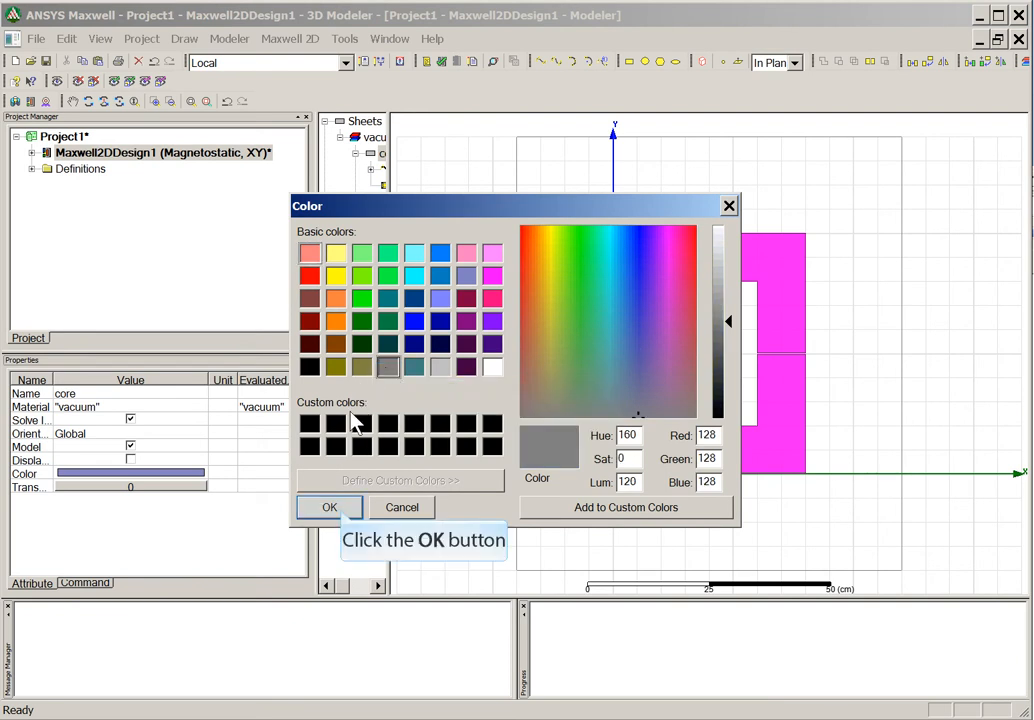
click(335, 506)
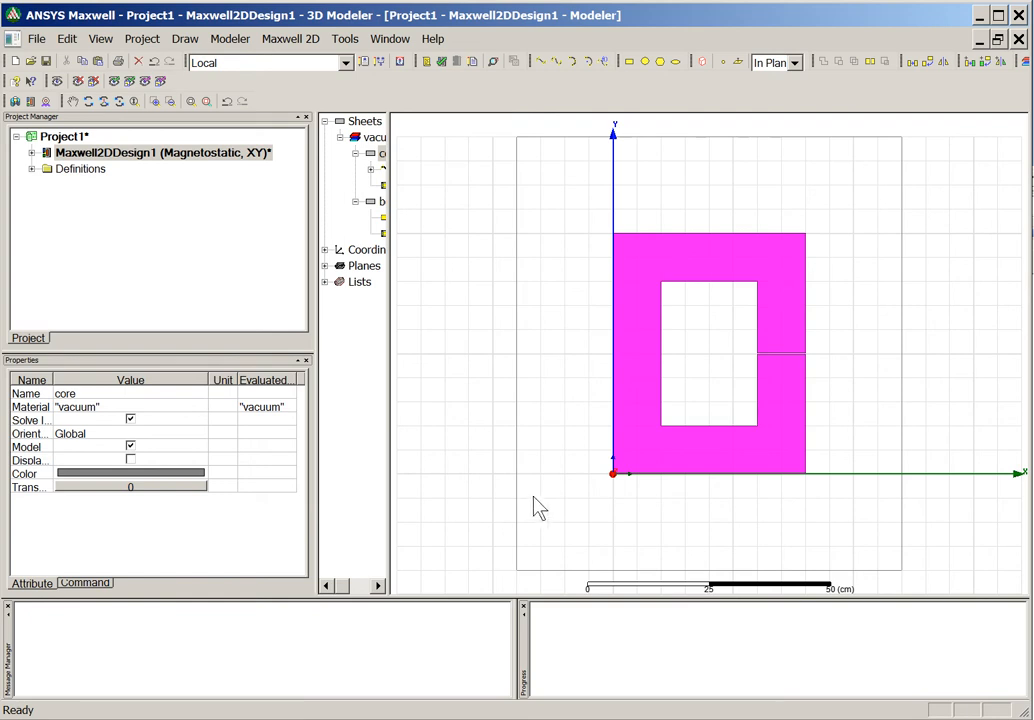
click(557, 483)
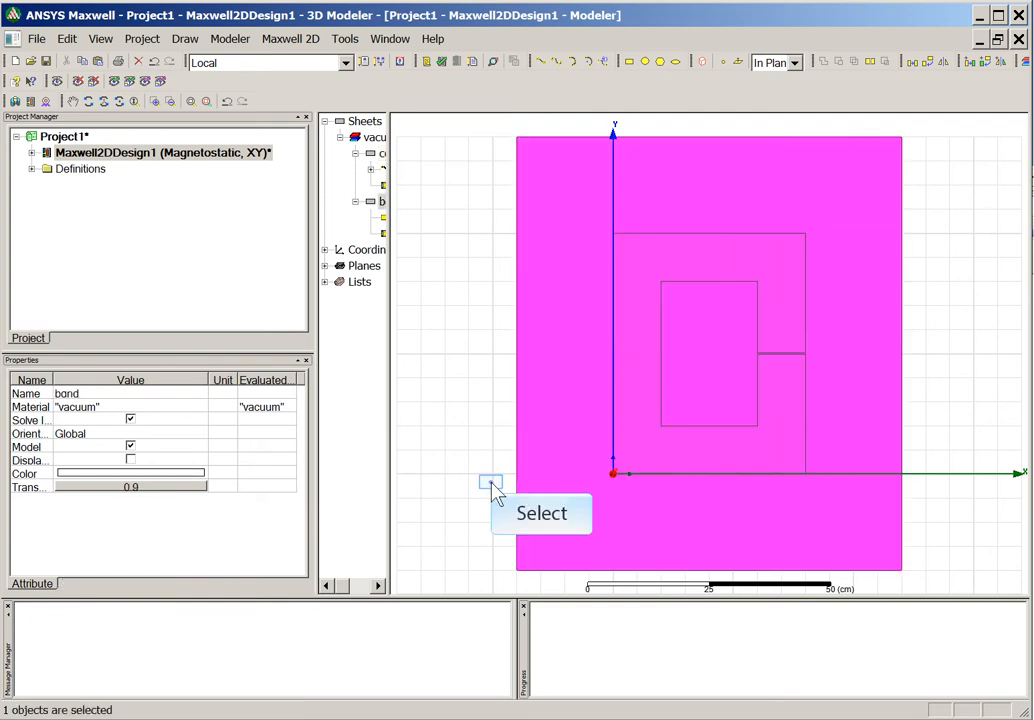
click(491, 484)
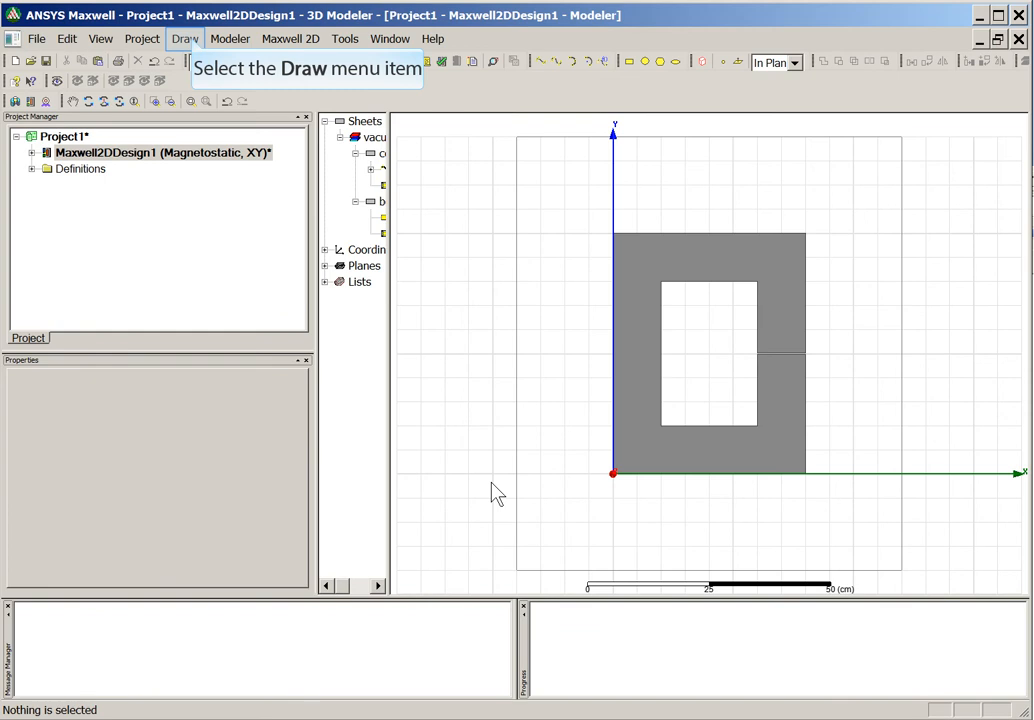
Draw a rectangle from (11, 20, 0) cm with its opposite corner offset 1 cm in X and 10 cm in Y
click(193, 42)
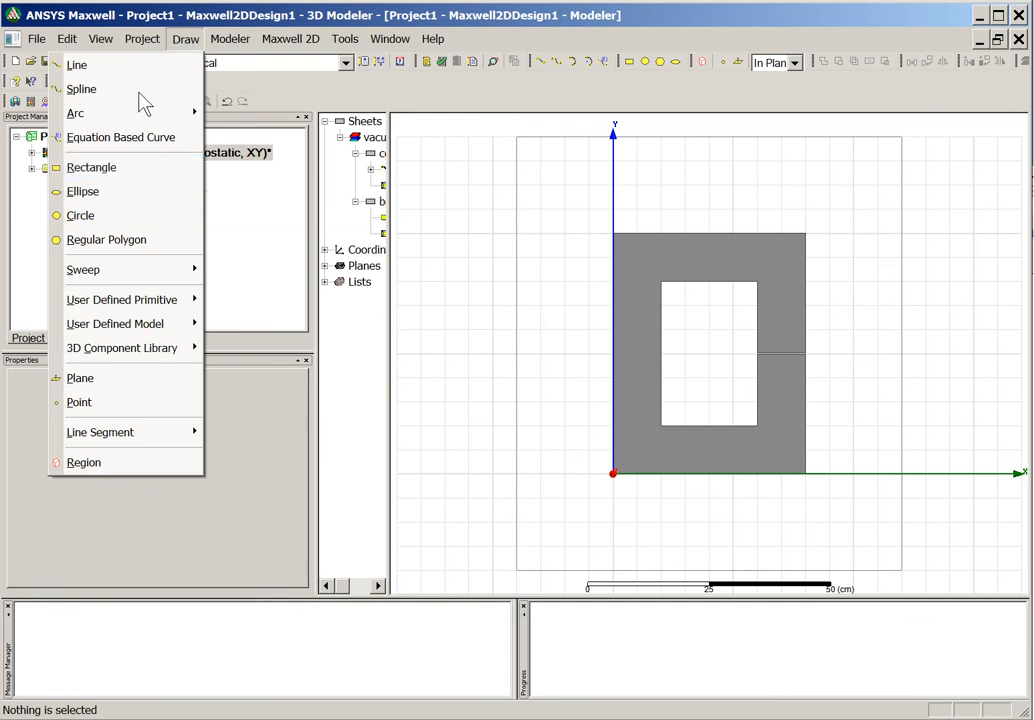
click(132, 168)
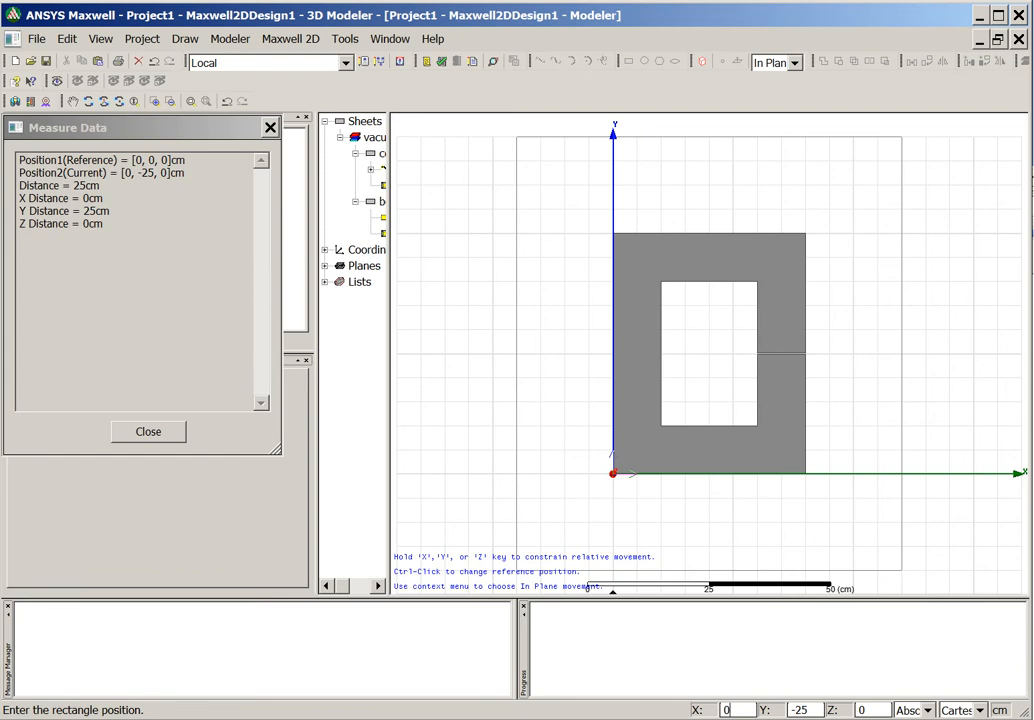
text(11)
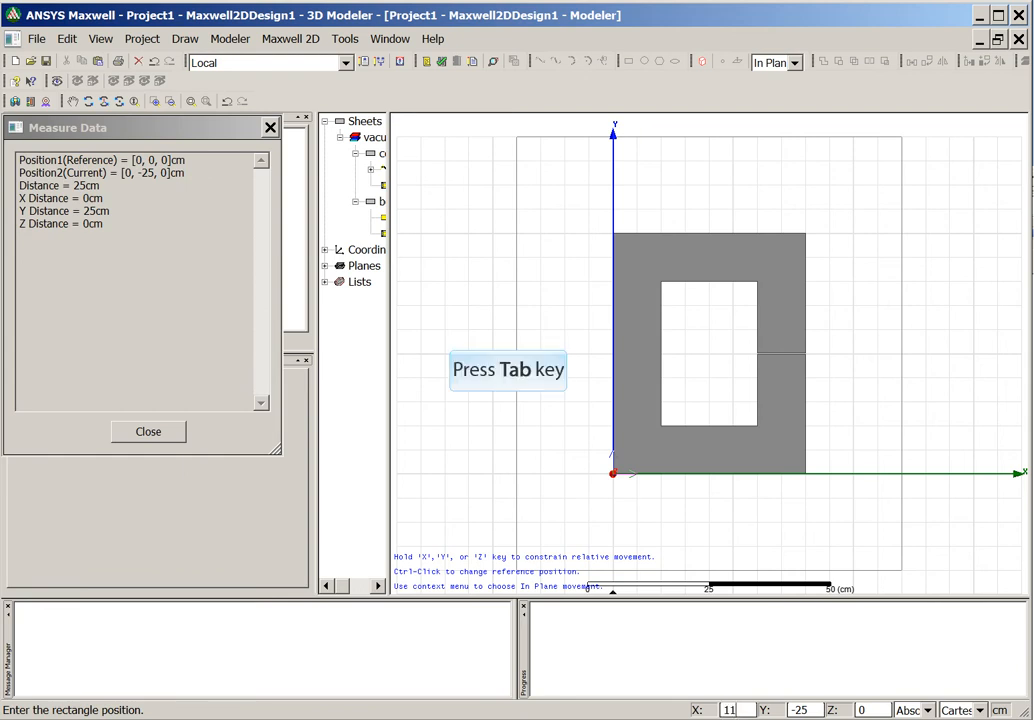
key(Tab)
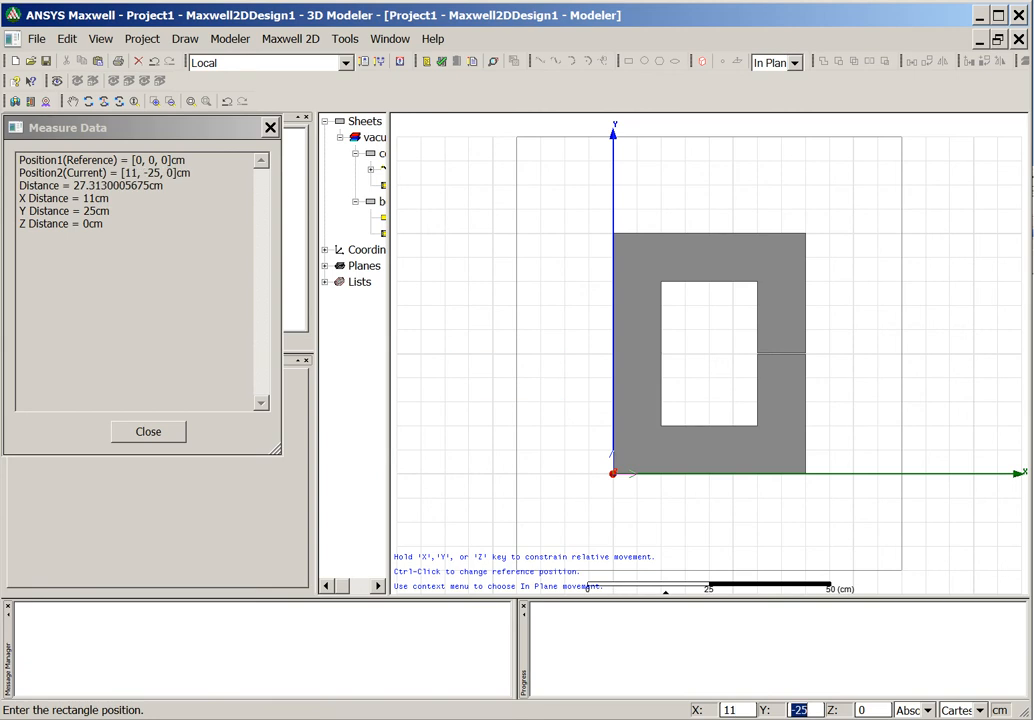
text(20)
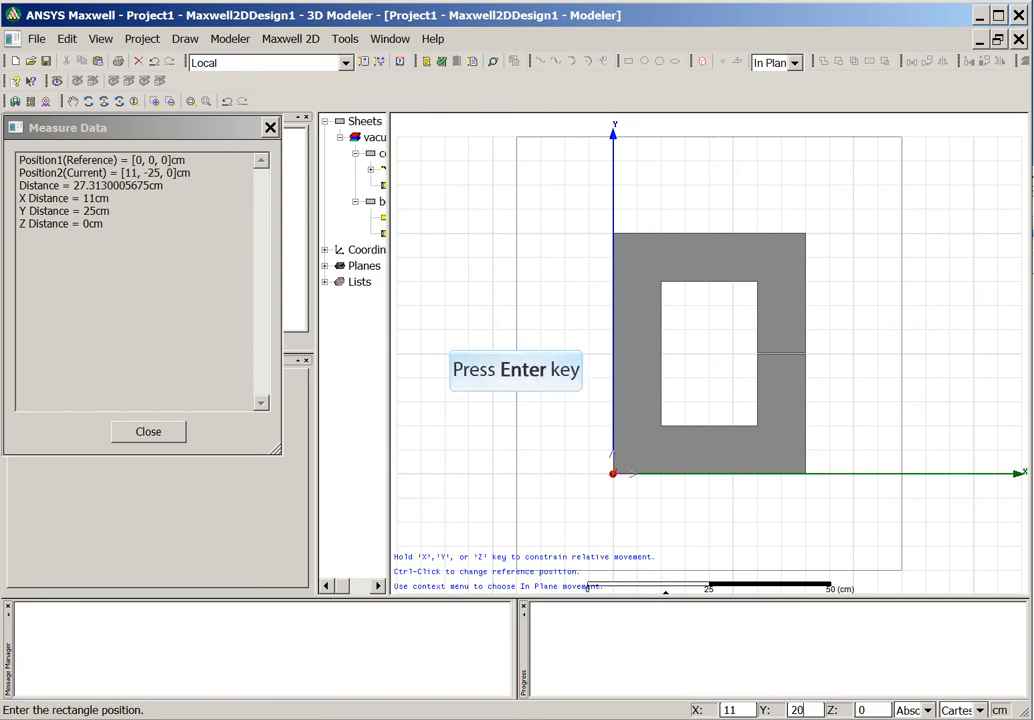
key(Return)
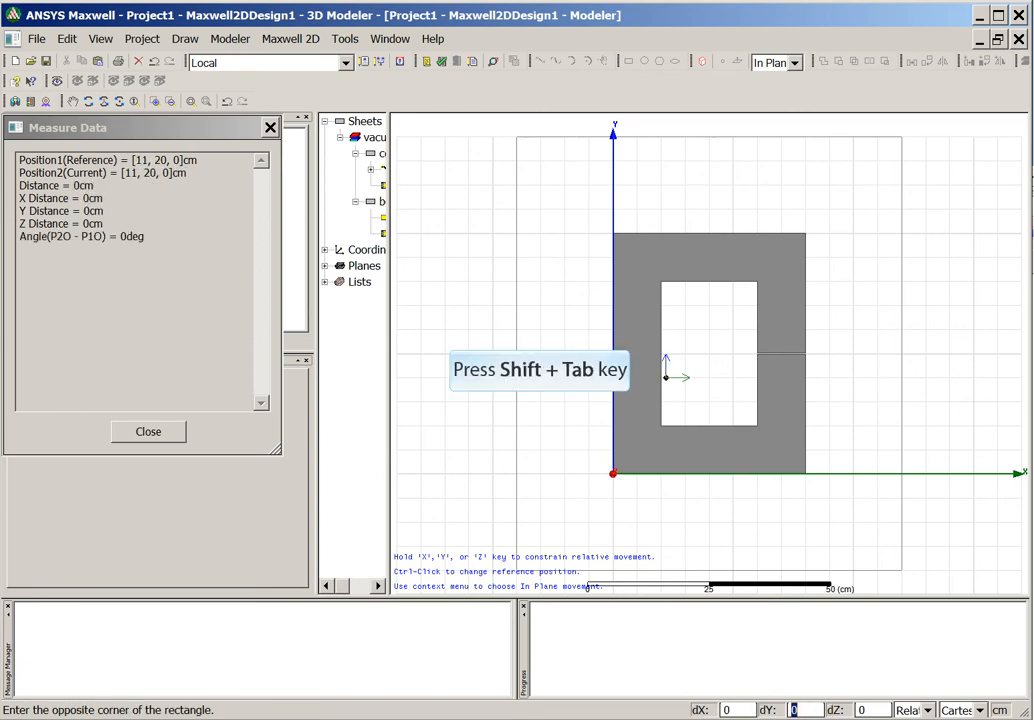
key(shift+Tab)
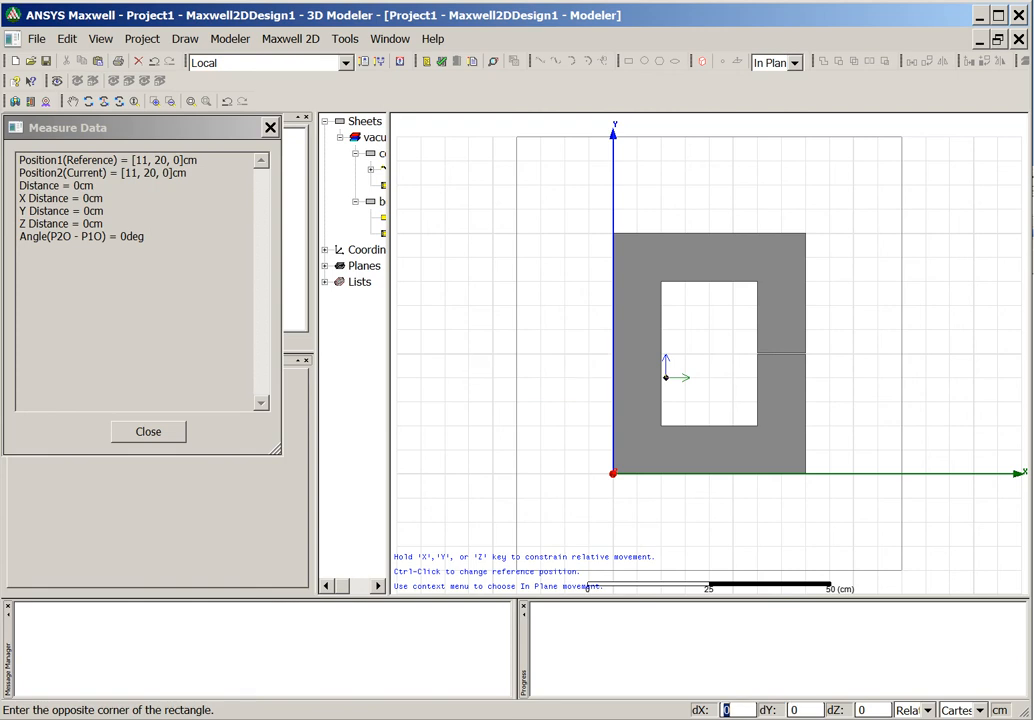
text(1)
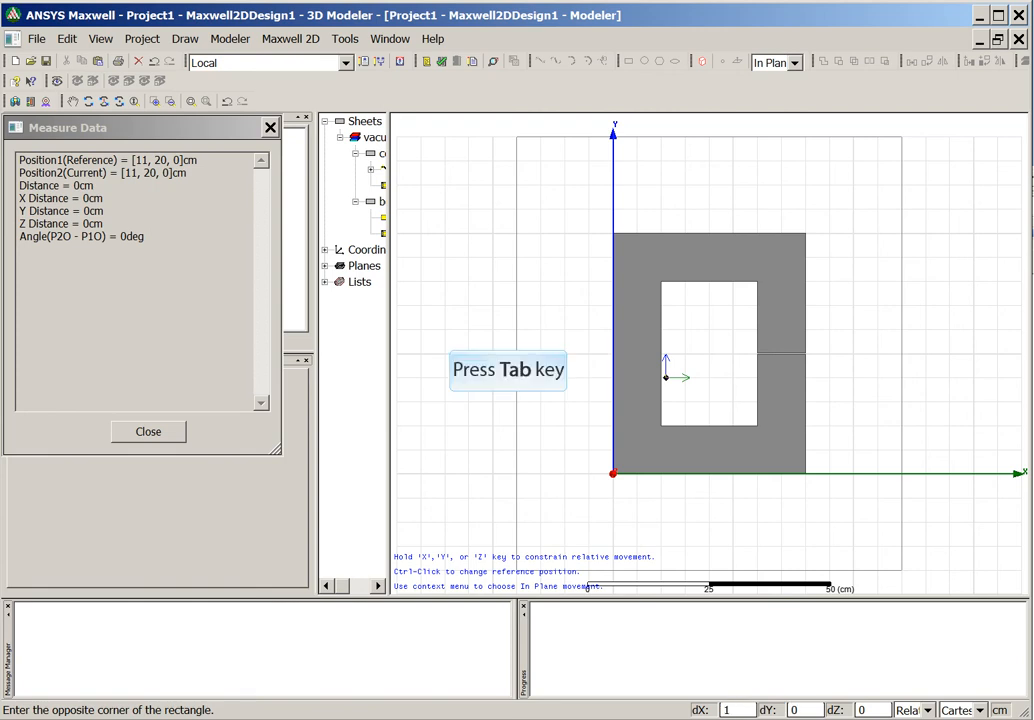
key(Tab)
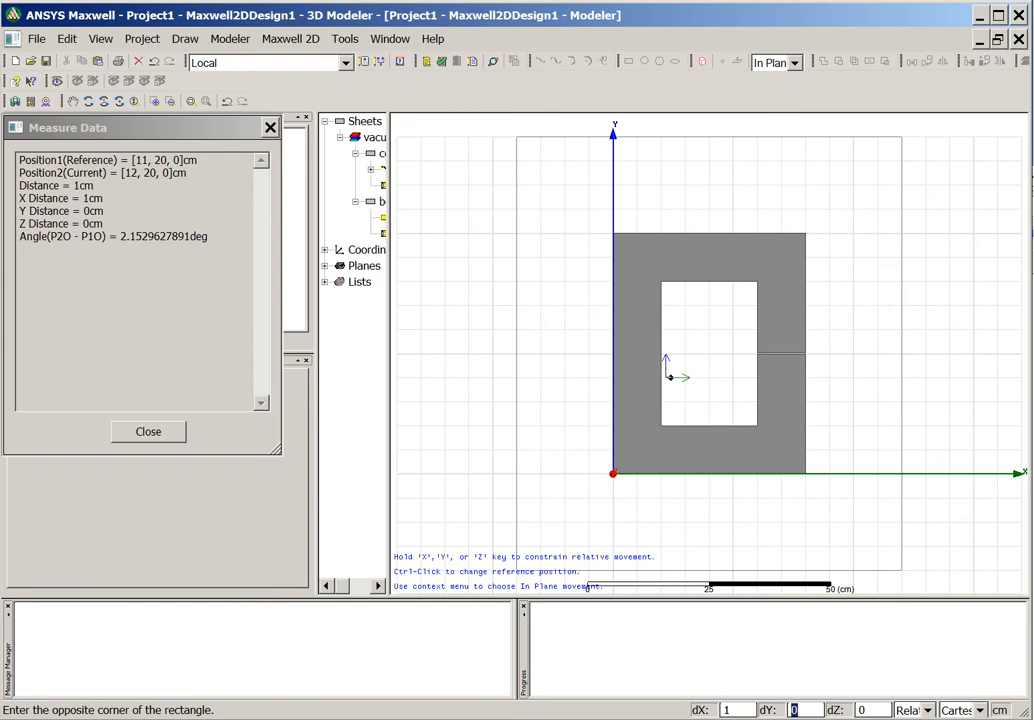
text(10)
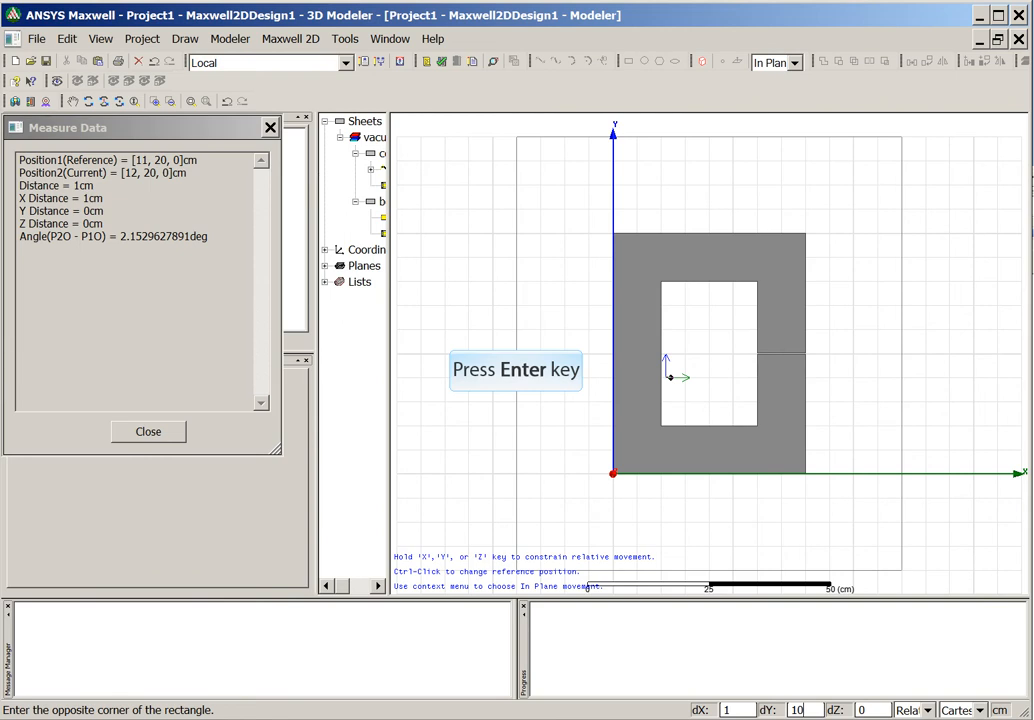
key(Return)
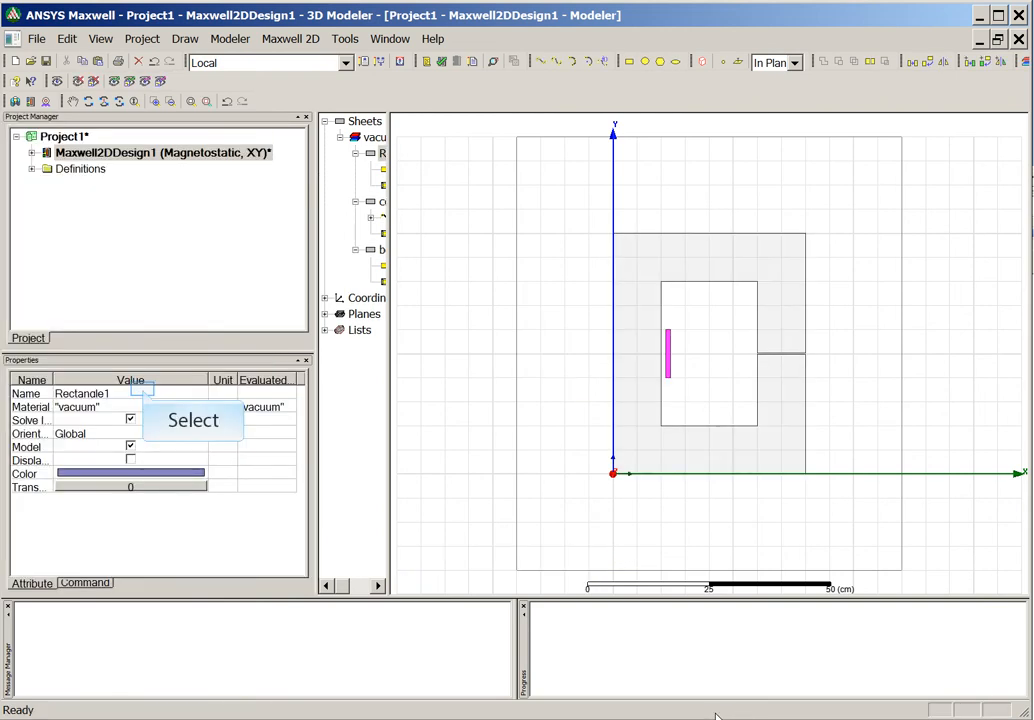
Rename the new rectangle as coil1, set its color to the basic orange (255, 128, 64), and clear the selection
click(145, 398)
text(coil1)
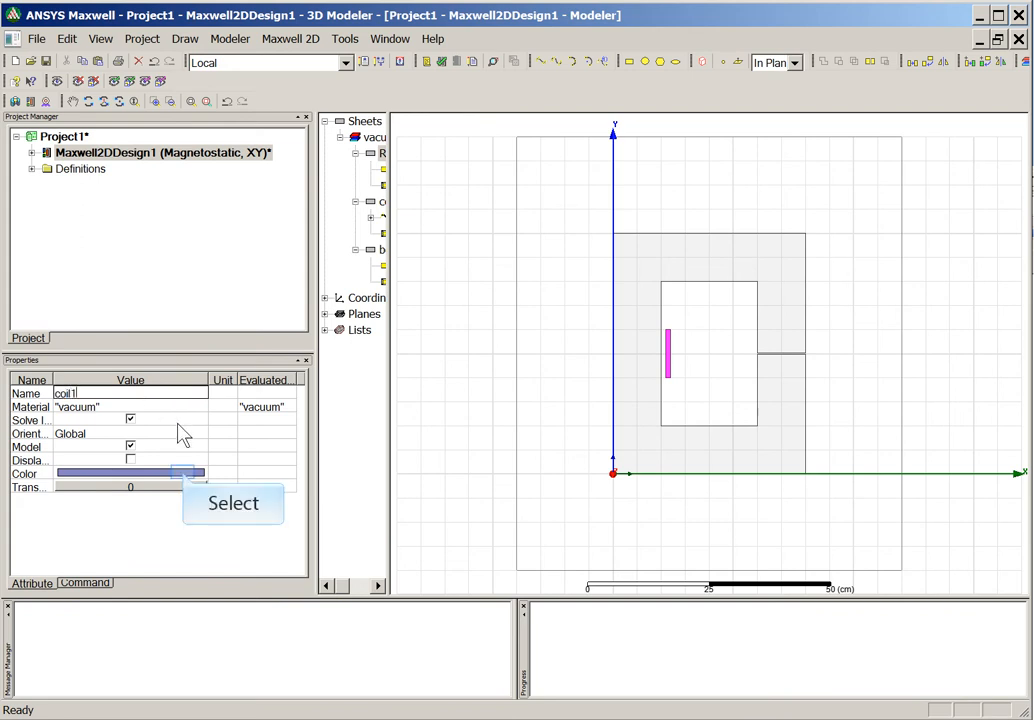
click(190, 472)
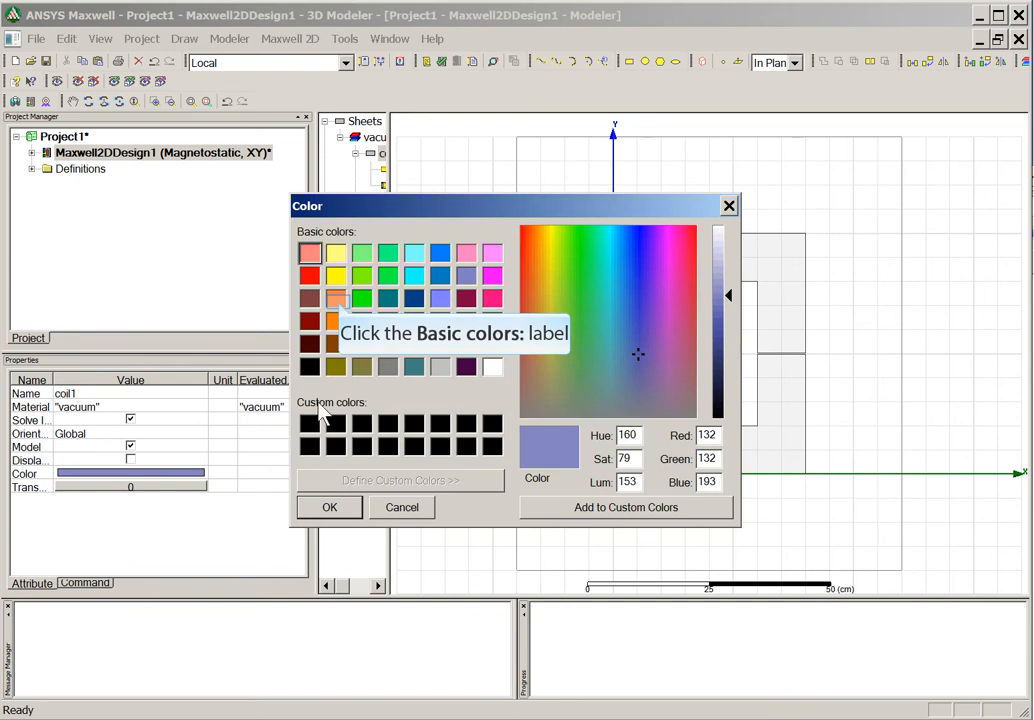
click(336, 297)
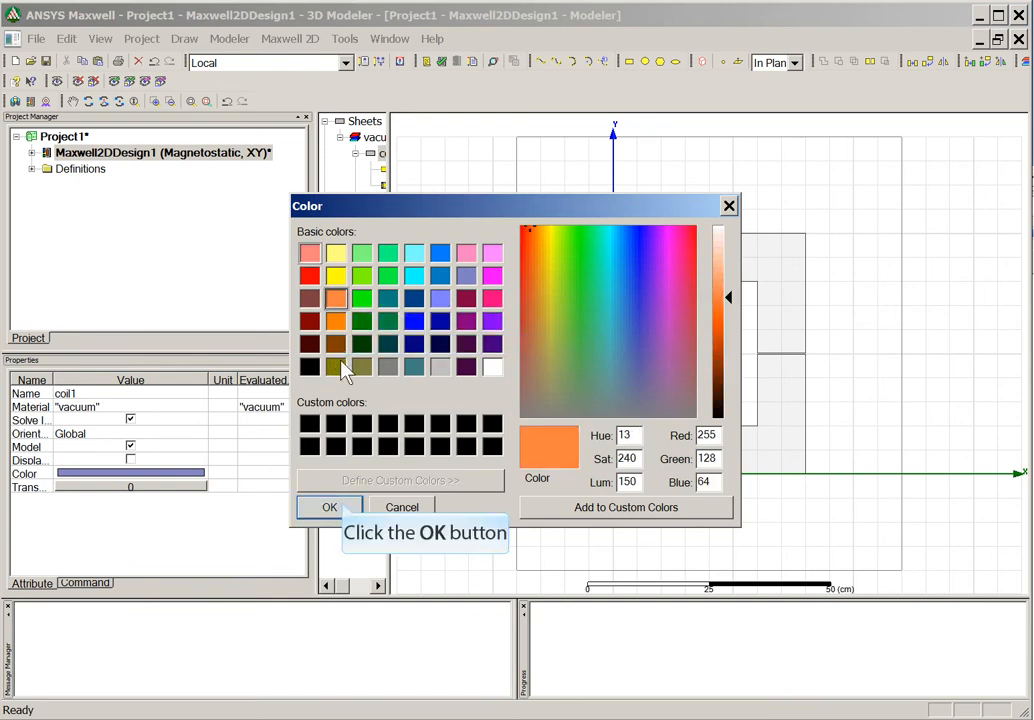
click(322, 506)
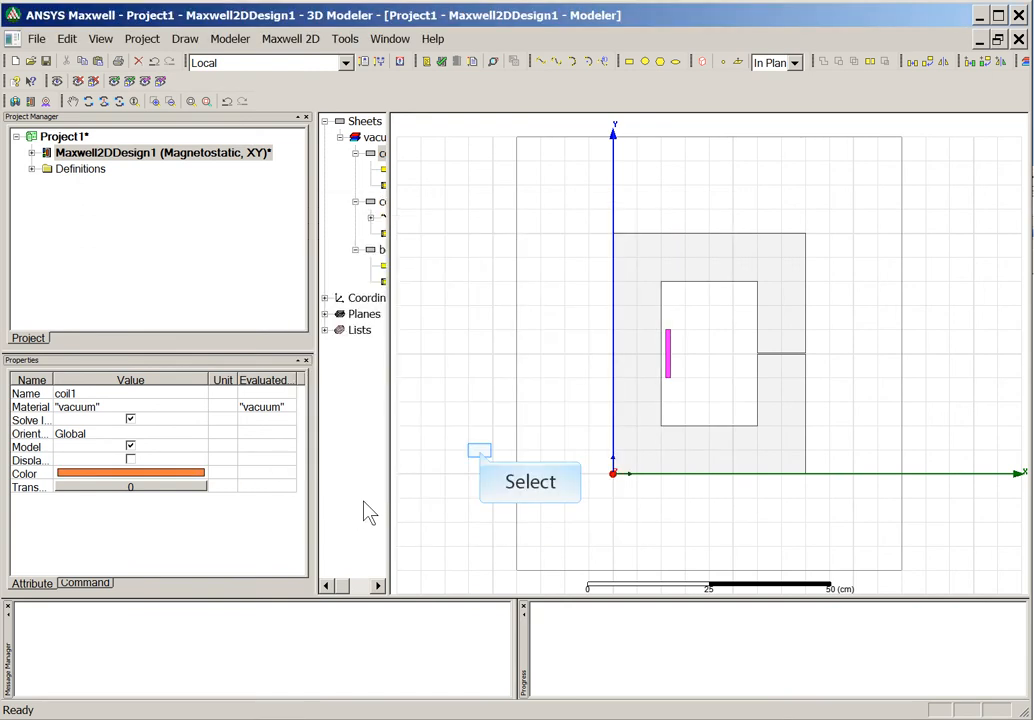
click(479, 460)
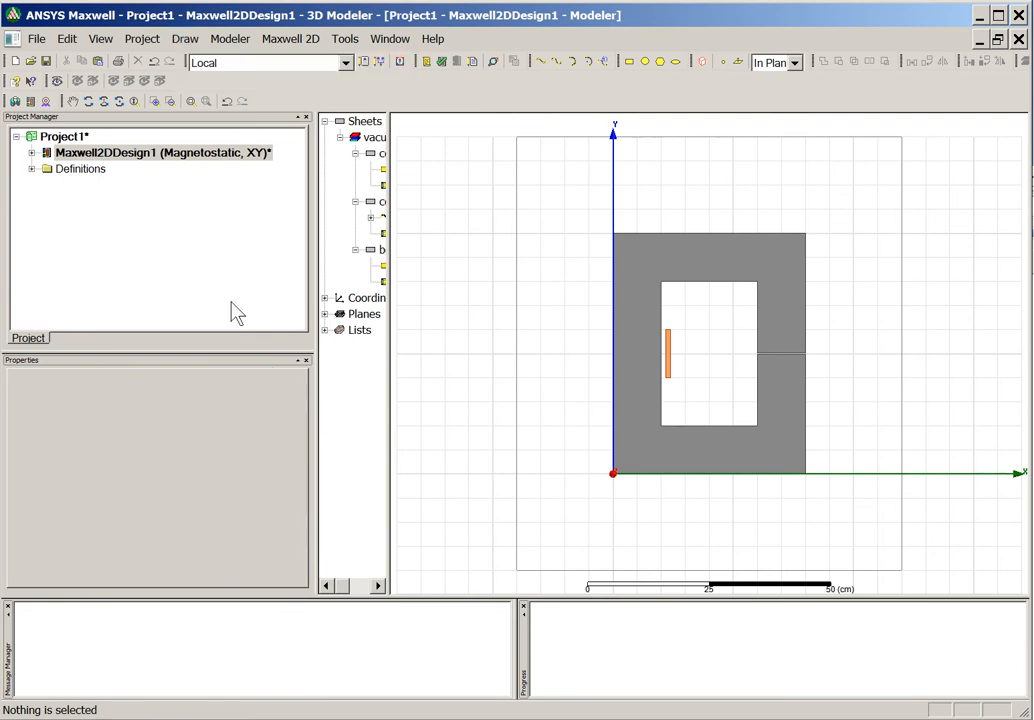
Draw a rectangle from (-2, 20, 0) cm with its opposite corner offset 1 cm in X and 10 cm in Y
click(183, 40)
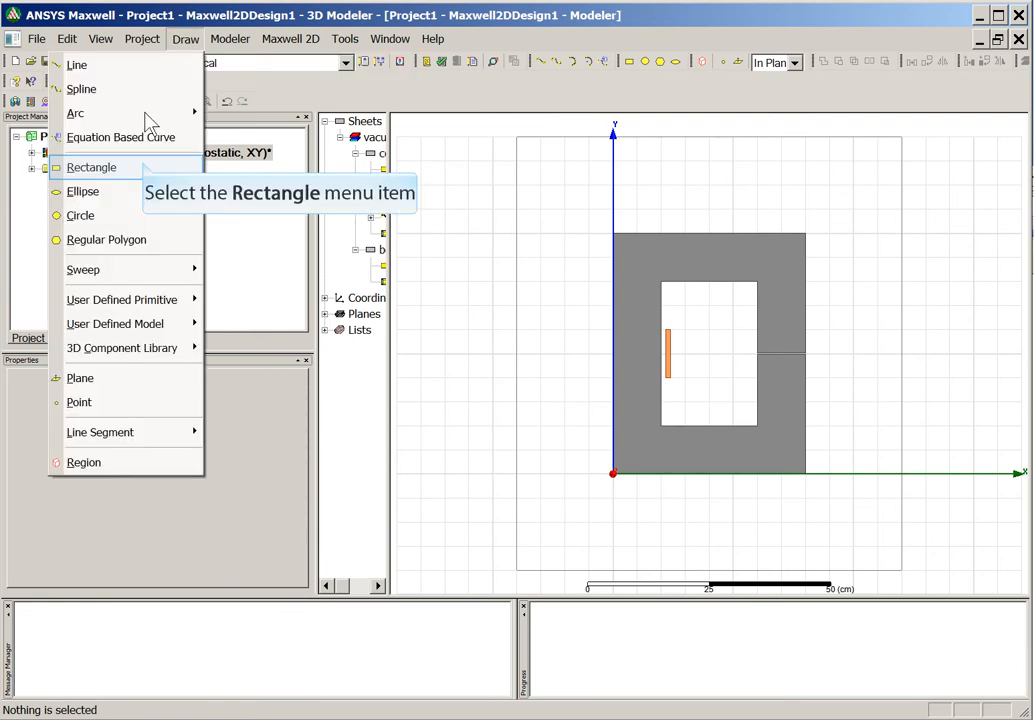
click(145, 168)
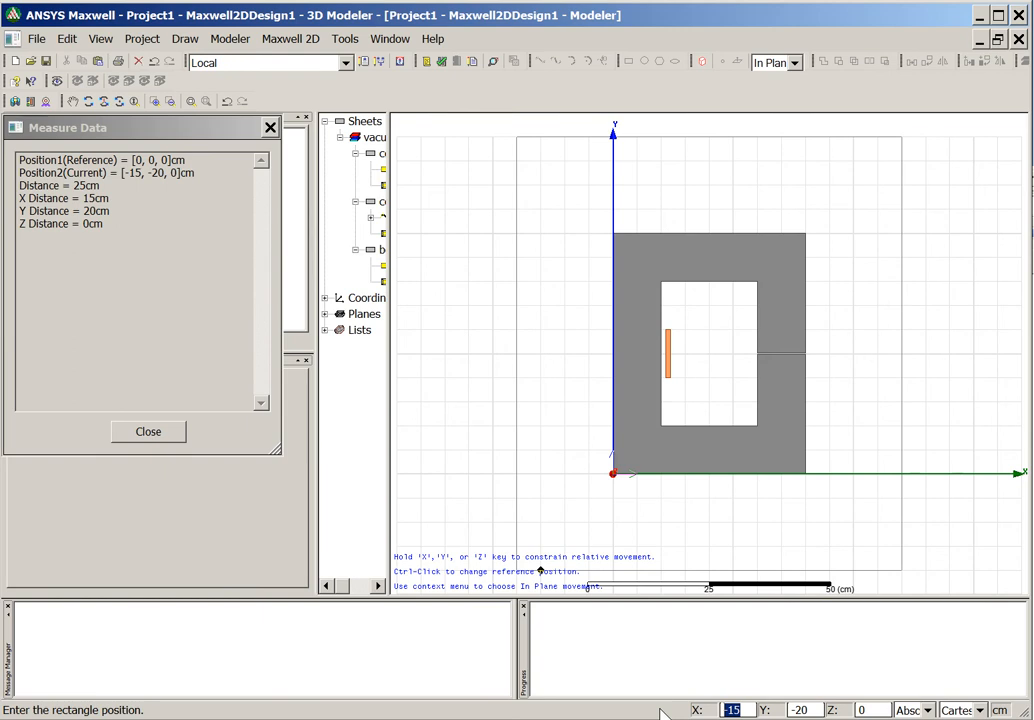
text(-2)
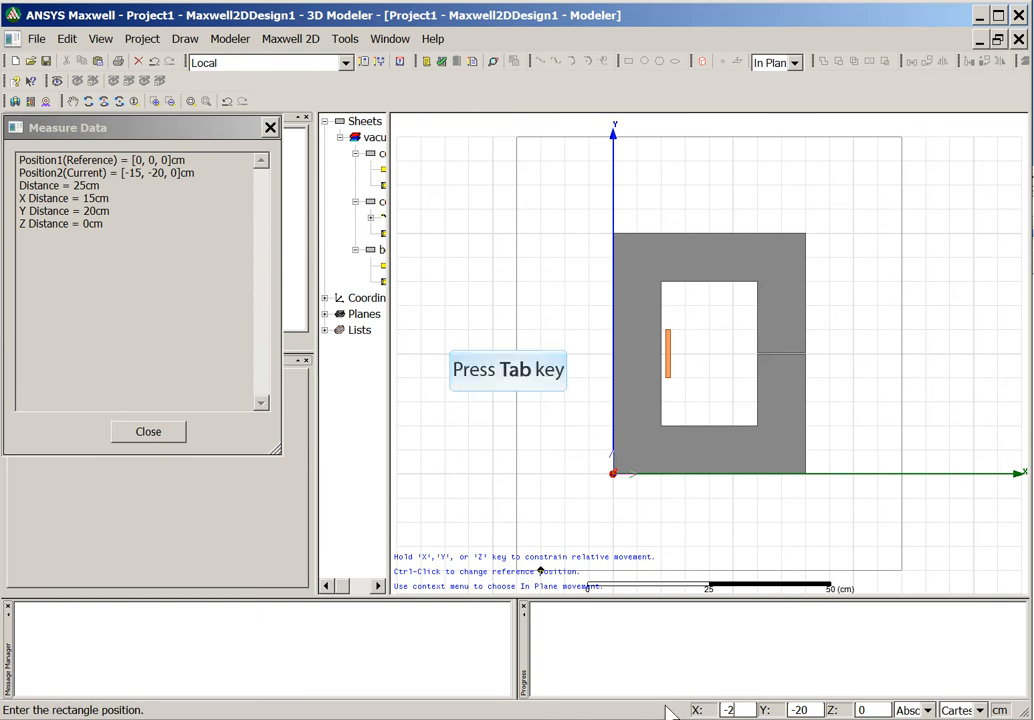
key(Tab)
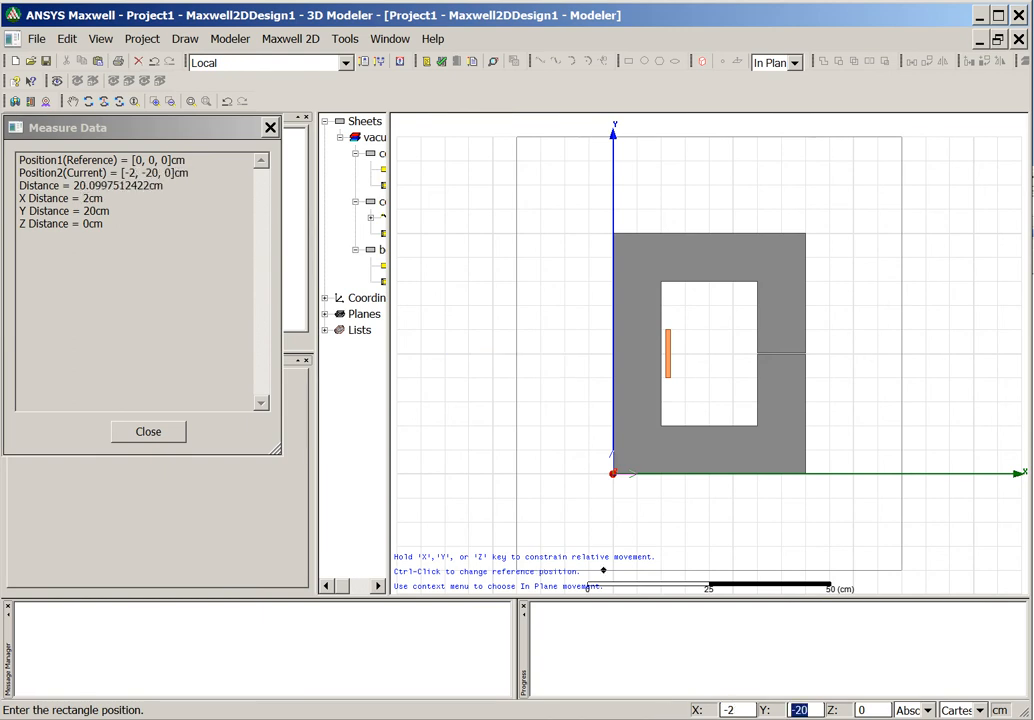
text(20)
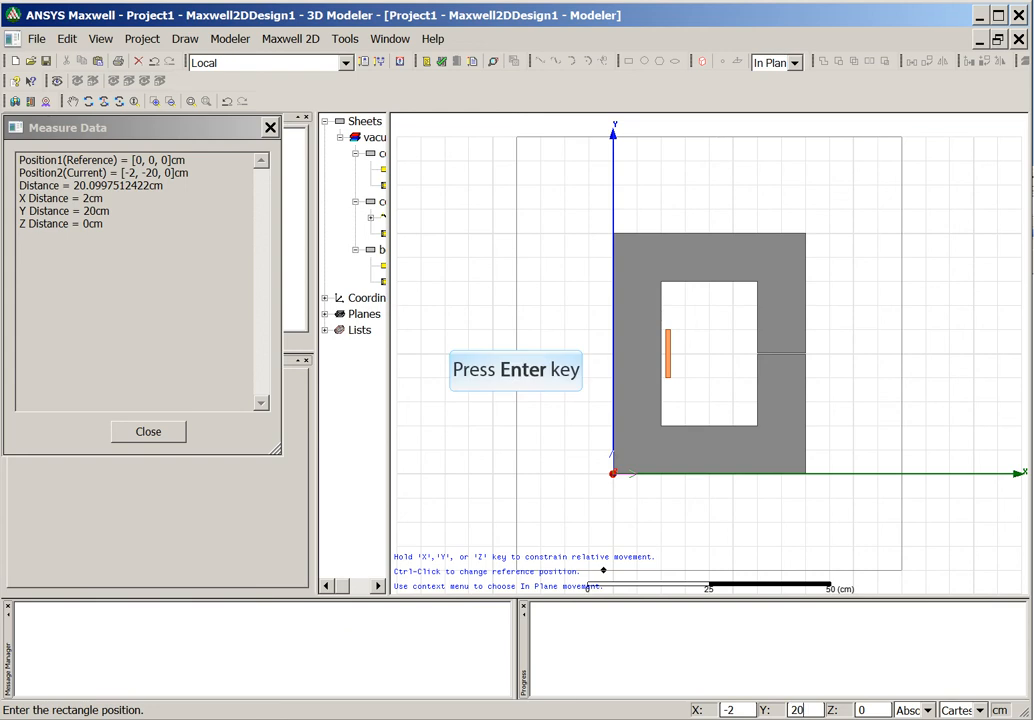
key(Return)
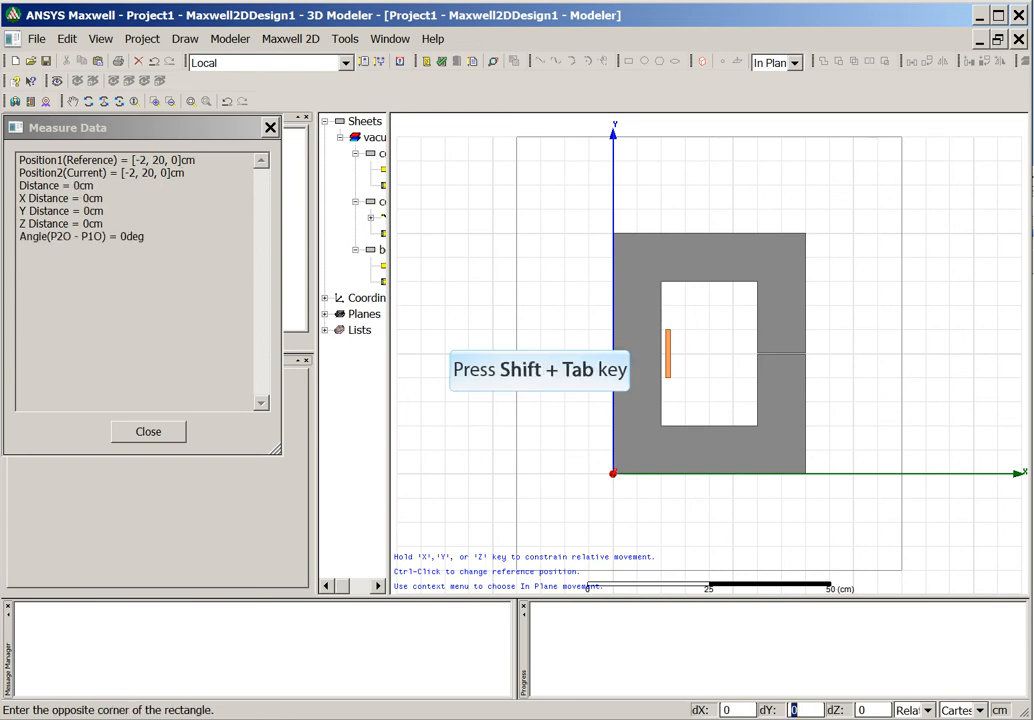
key(shift+Tab)
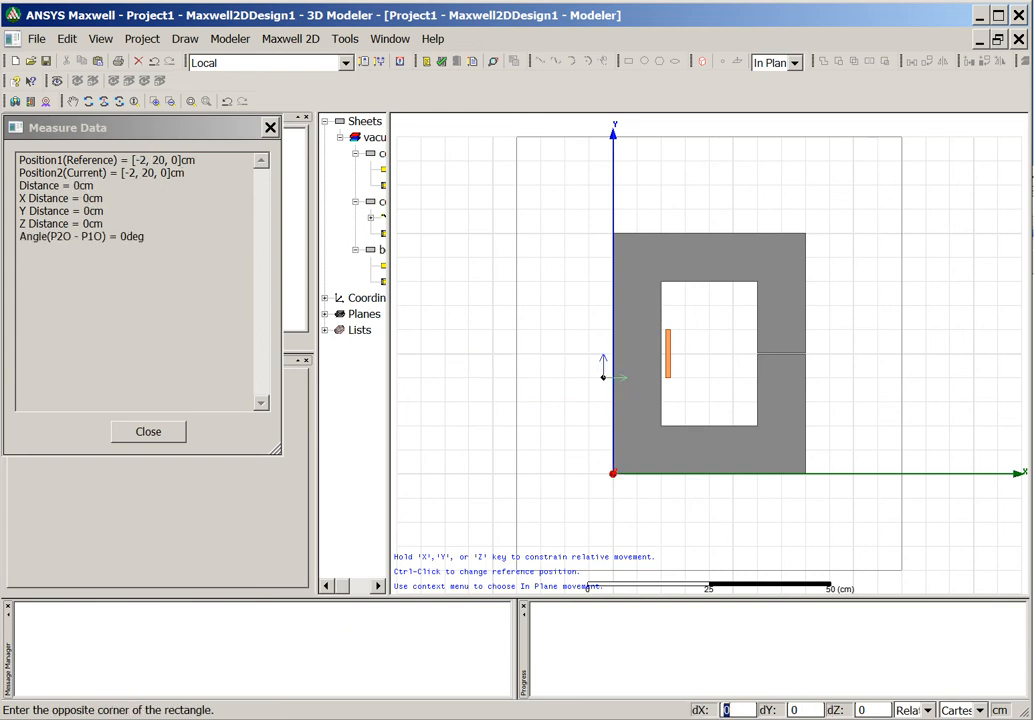
text(1)
key(Tab)
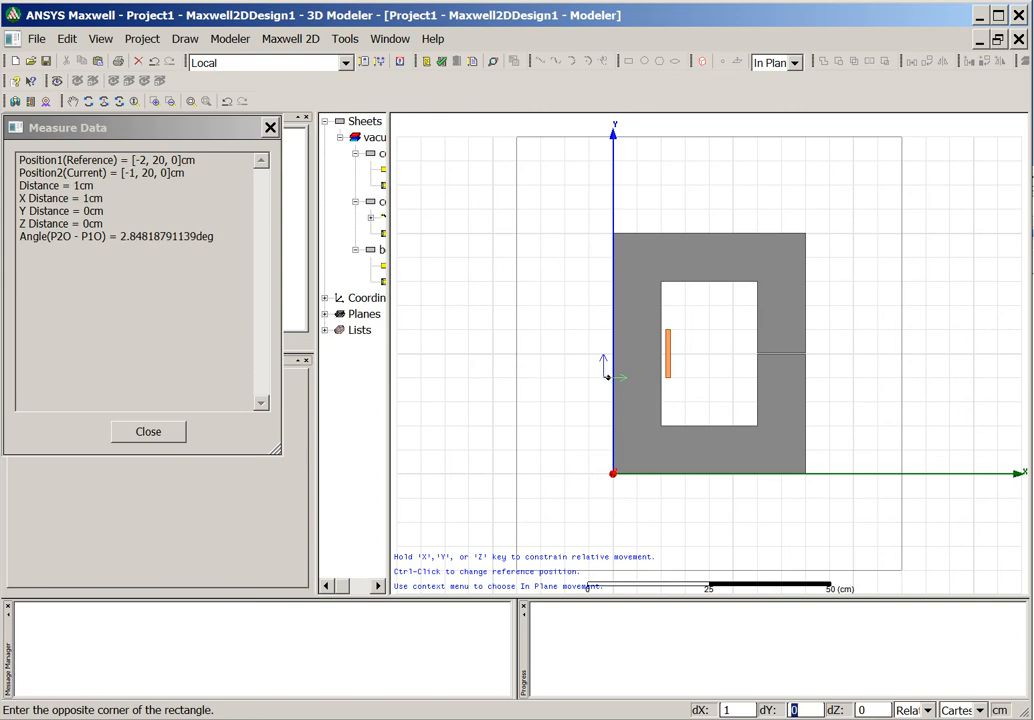
key(Return)
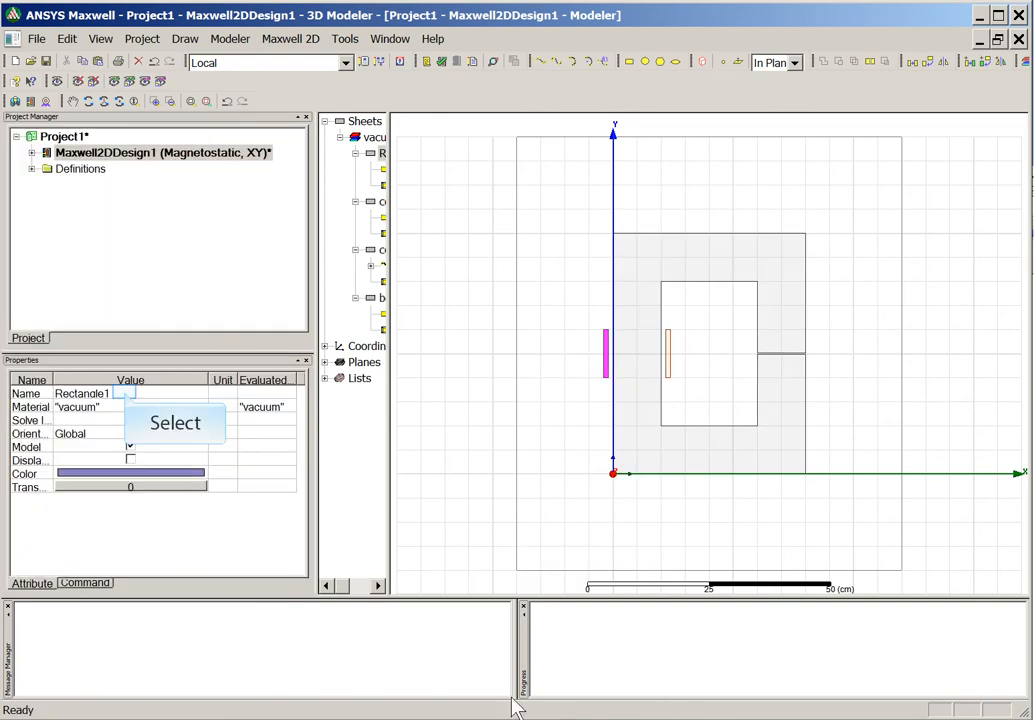
Rename the new rectangle as coil2, set its color to the basic yellow (255, 255, 0), and clear the selection
click(128, 393)
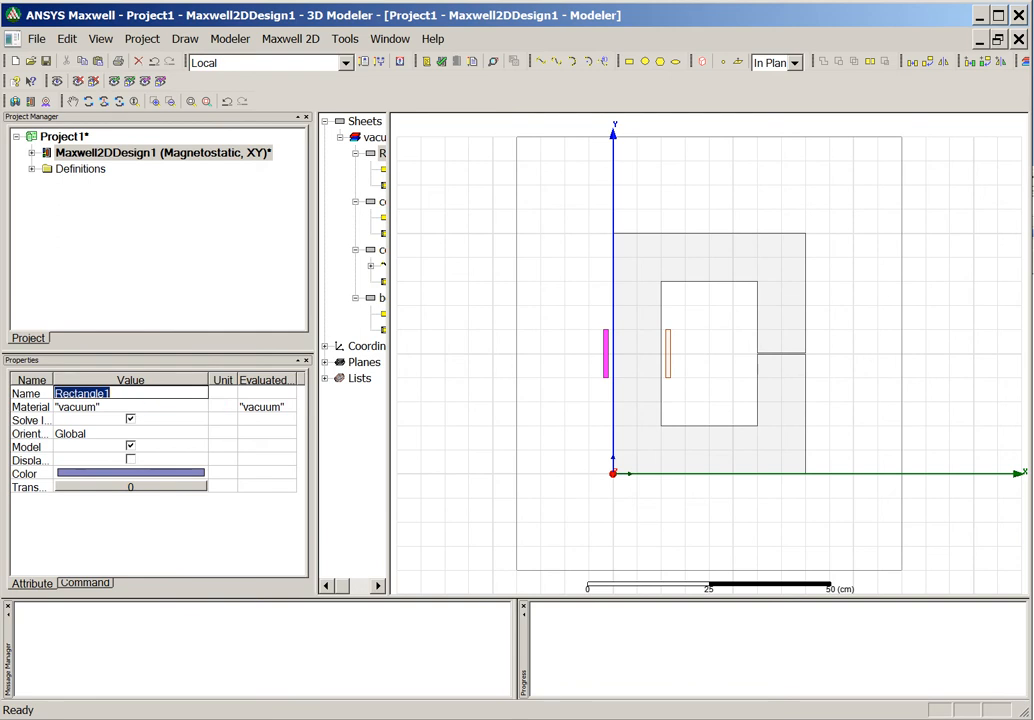
text(coil2)
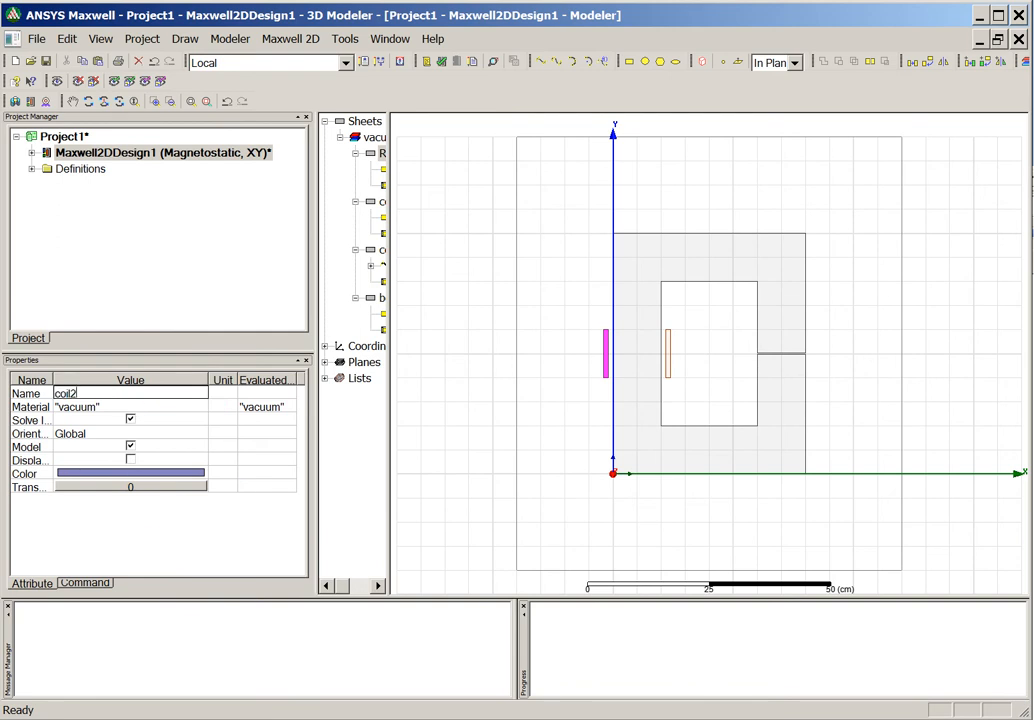
click(146, 472)
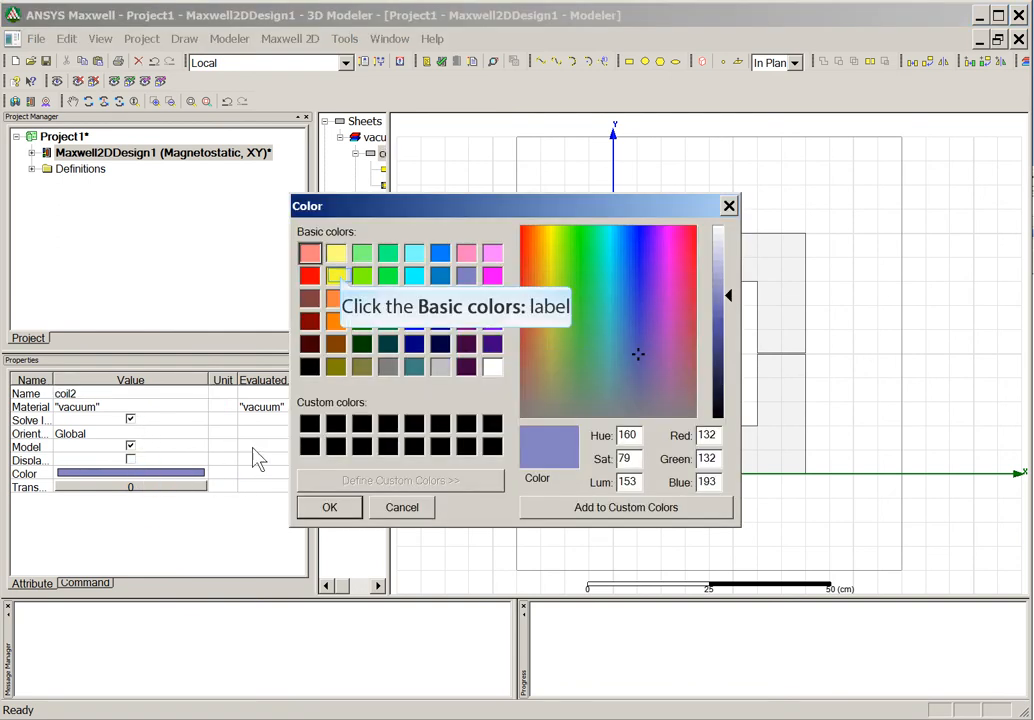
click(335, 275)
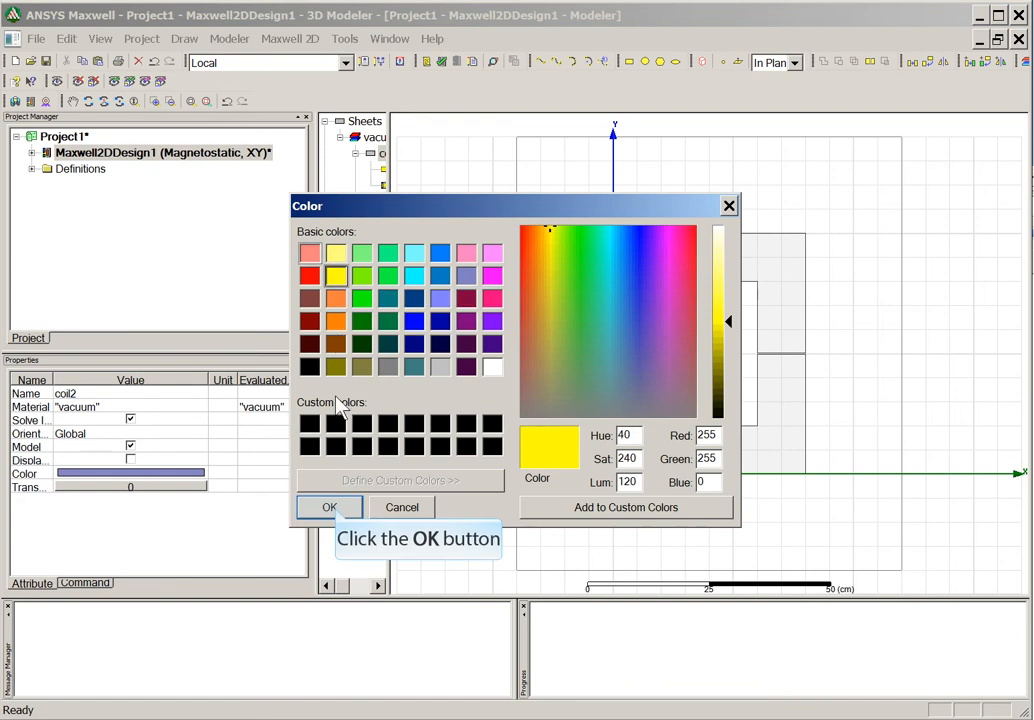
click(329, 507)
click(468, 453)
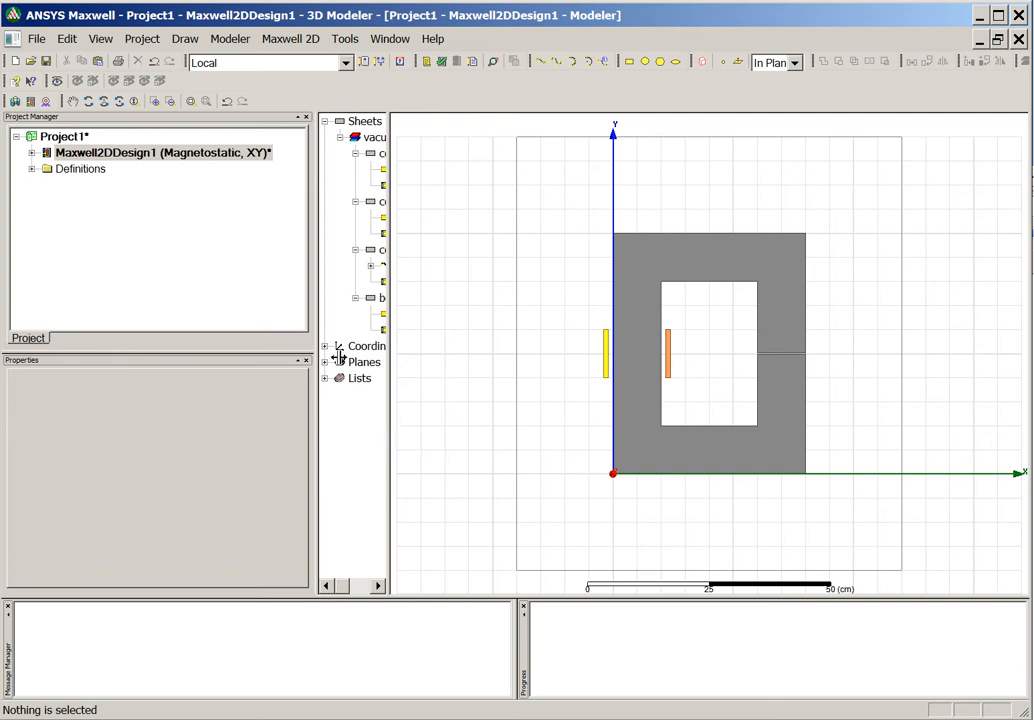
Assign the library material copper to the coil1 rectangle
drag(316, 206, 244, 217)
drag(318, 220, 430, 228)
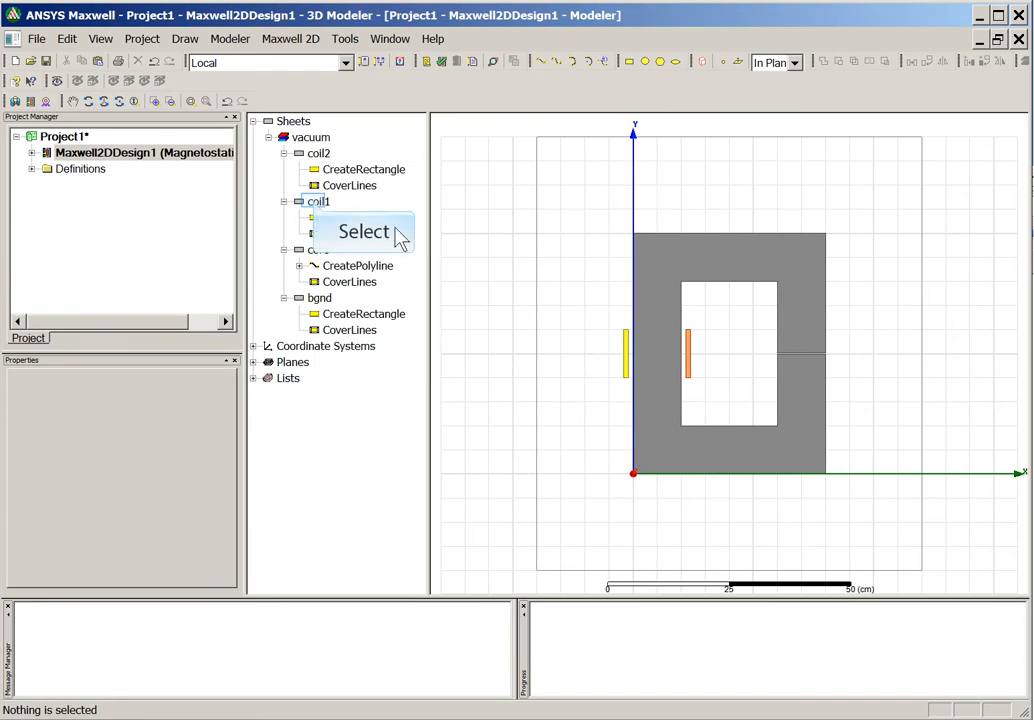
click(318, 202)
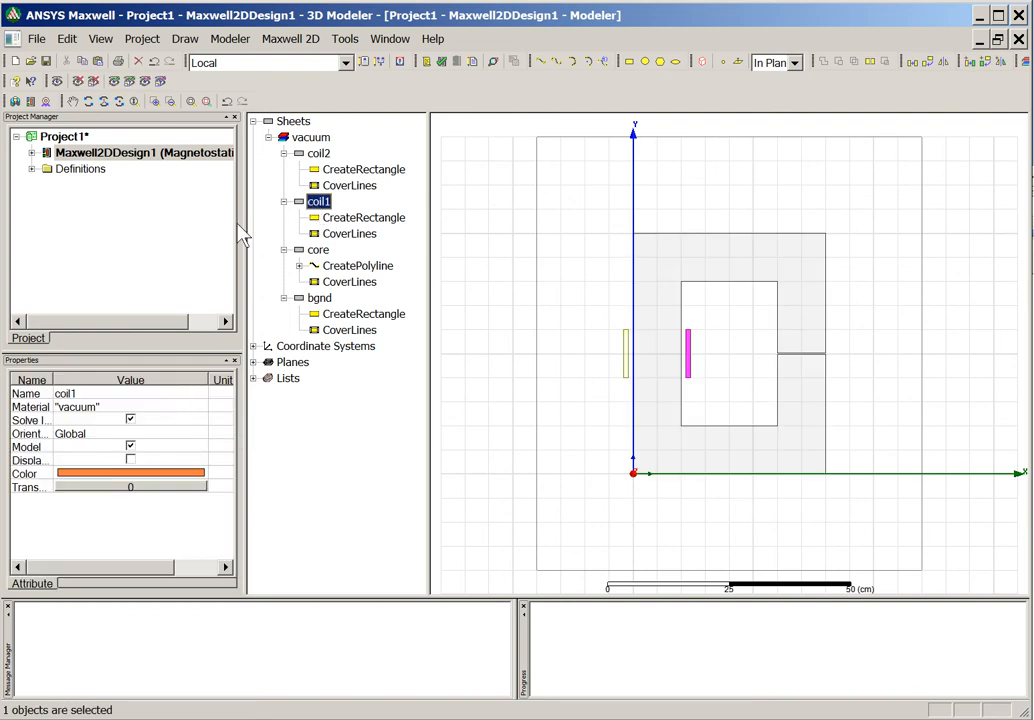
click(177, 408)
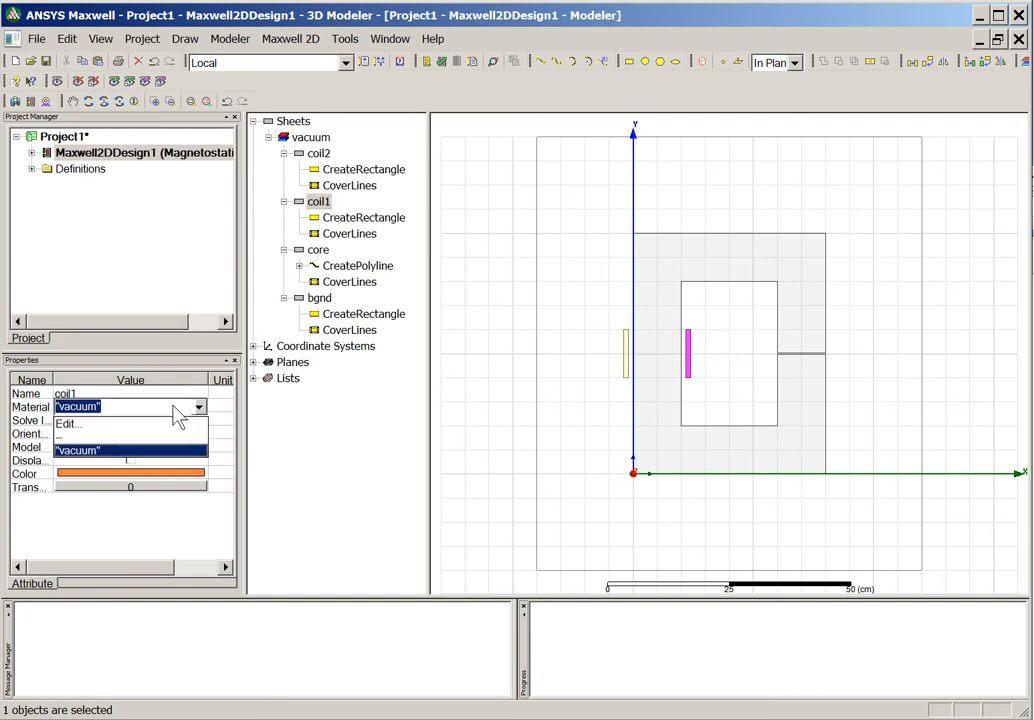
click(80, 425)
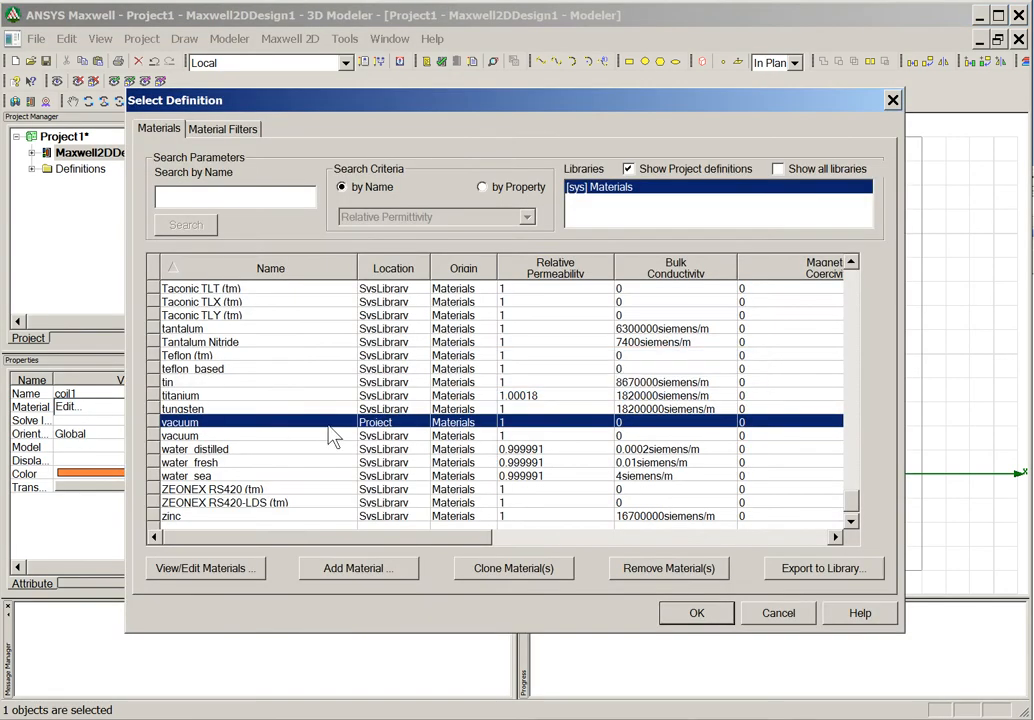
drag(855, 512, 861, 337)
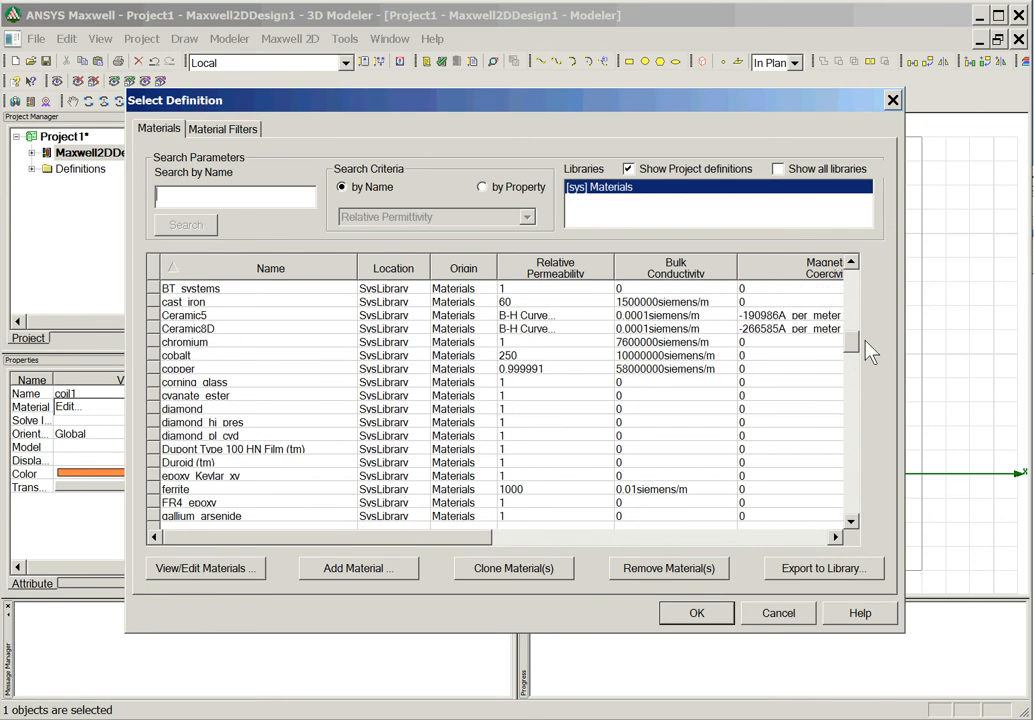
click(205, 369)
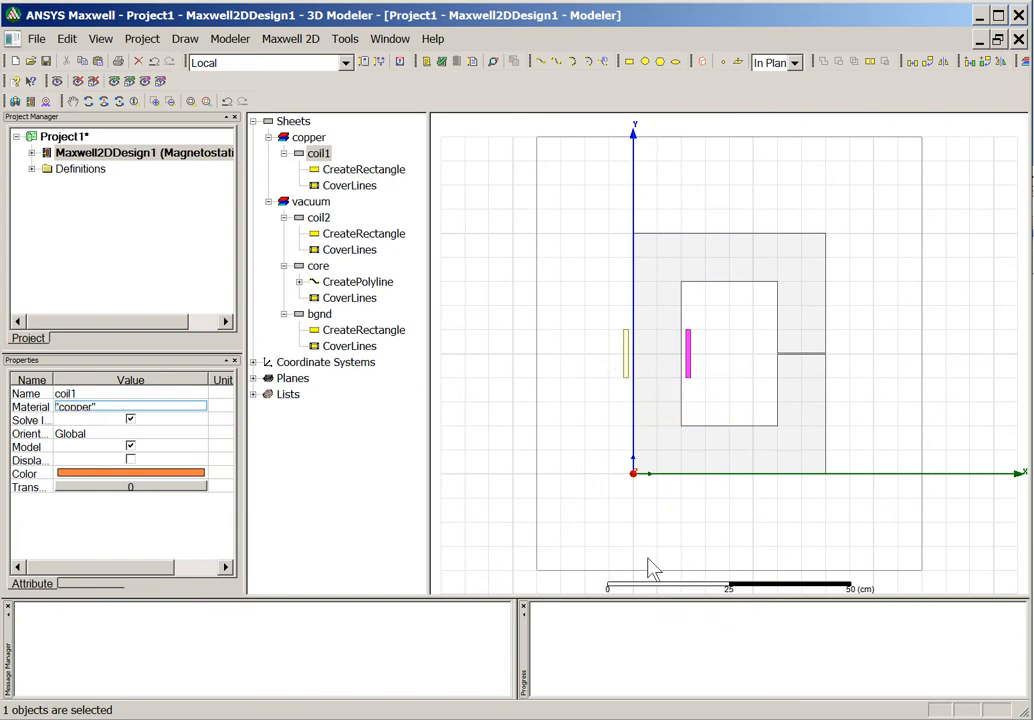
Change the material of the coil2 rectangle to copper
click(627, 370)
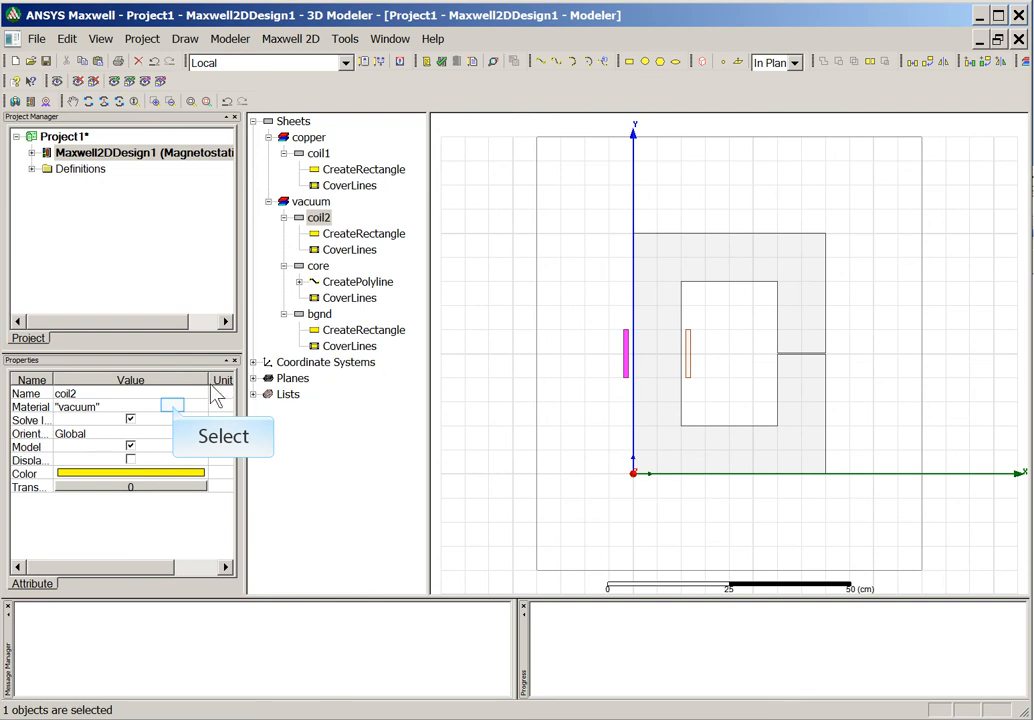
click(174, 407)
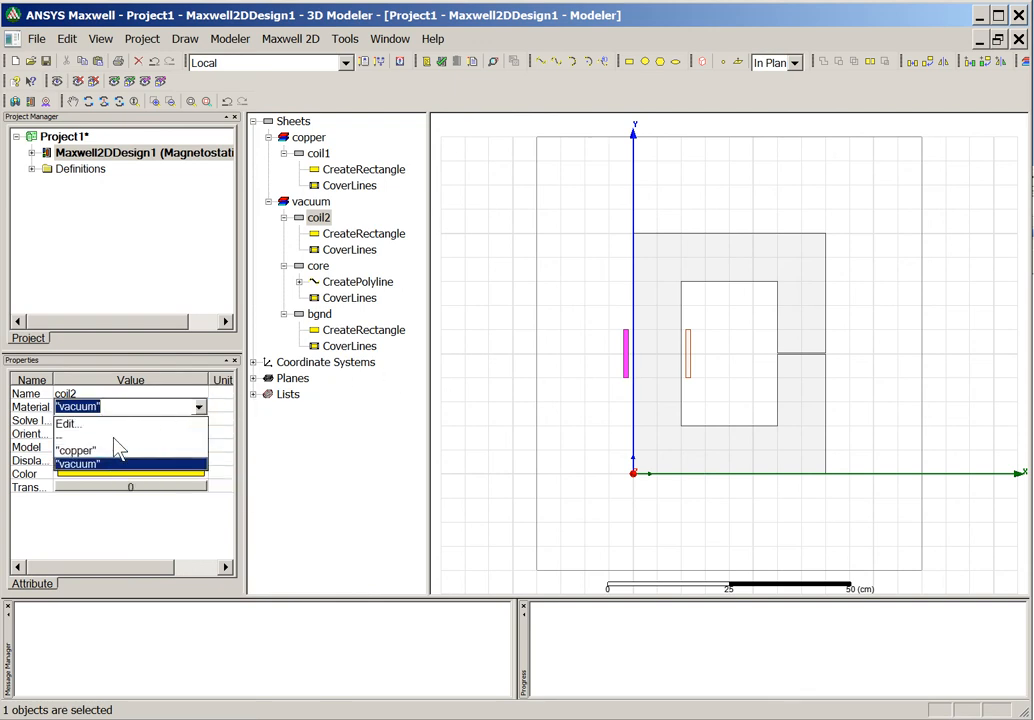
click(113, 451)
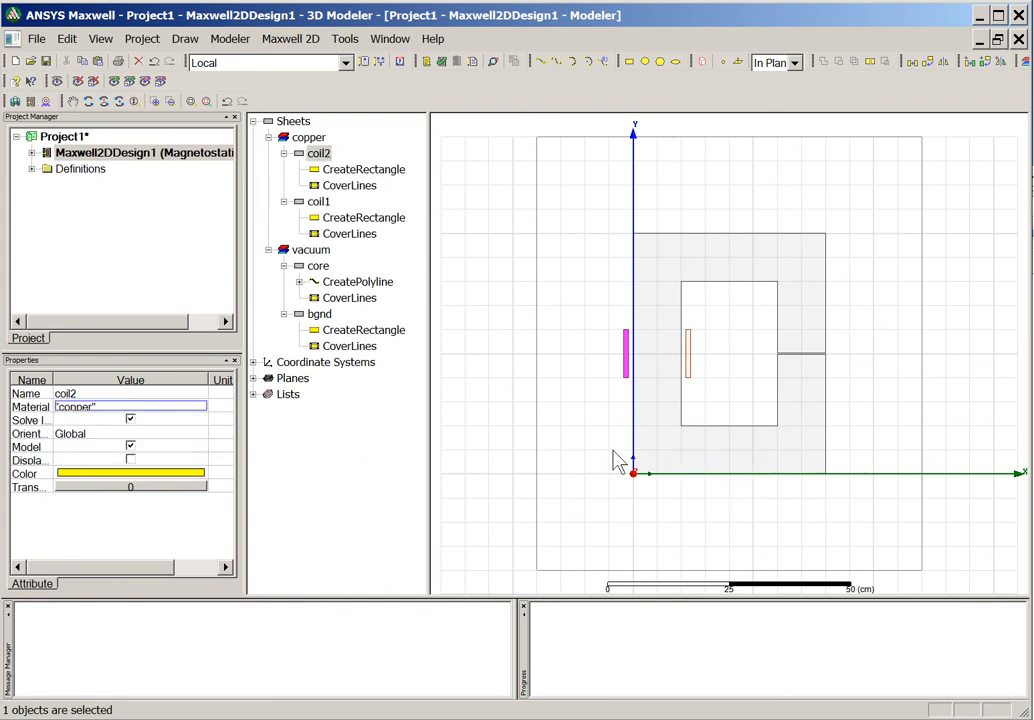
Add a new material named Example1p1 while choosing the material for the core
click(678, 460)
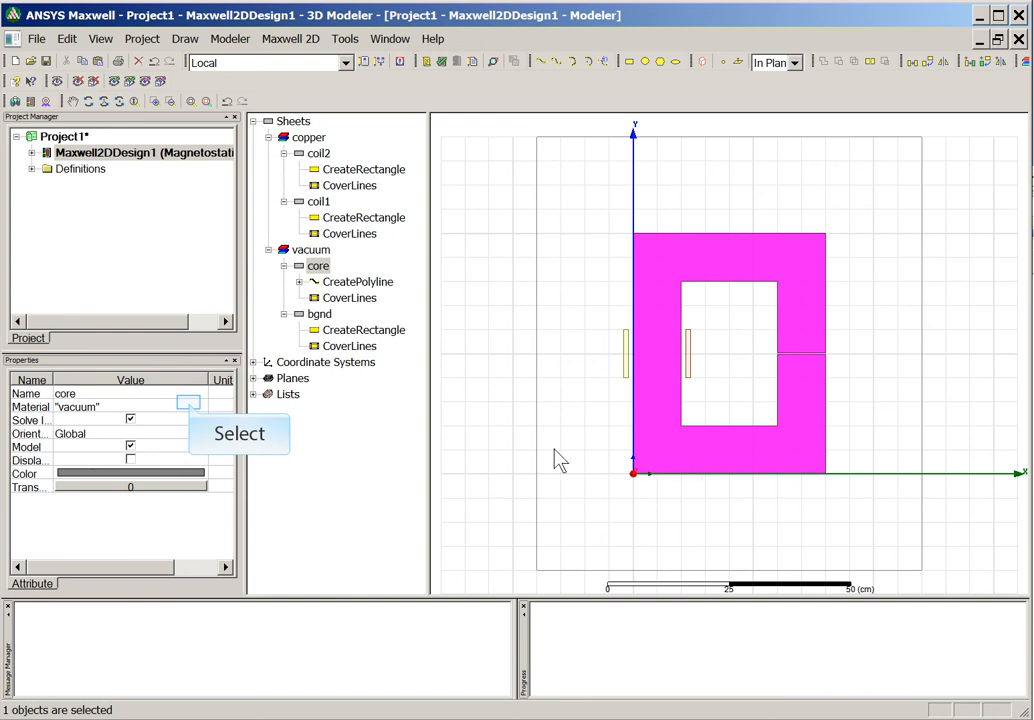
click(193, 414)
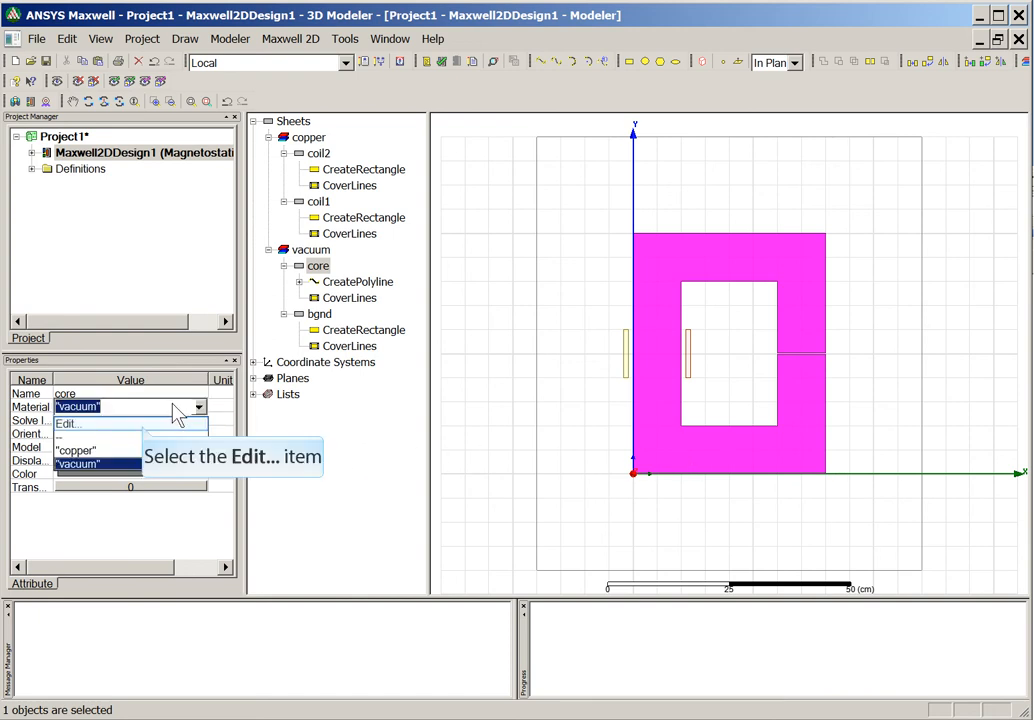
click(144, 425)
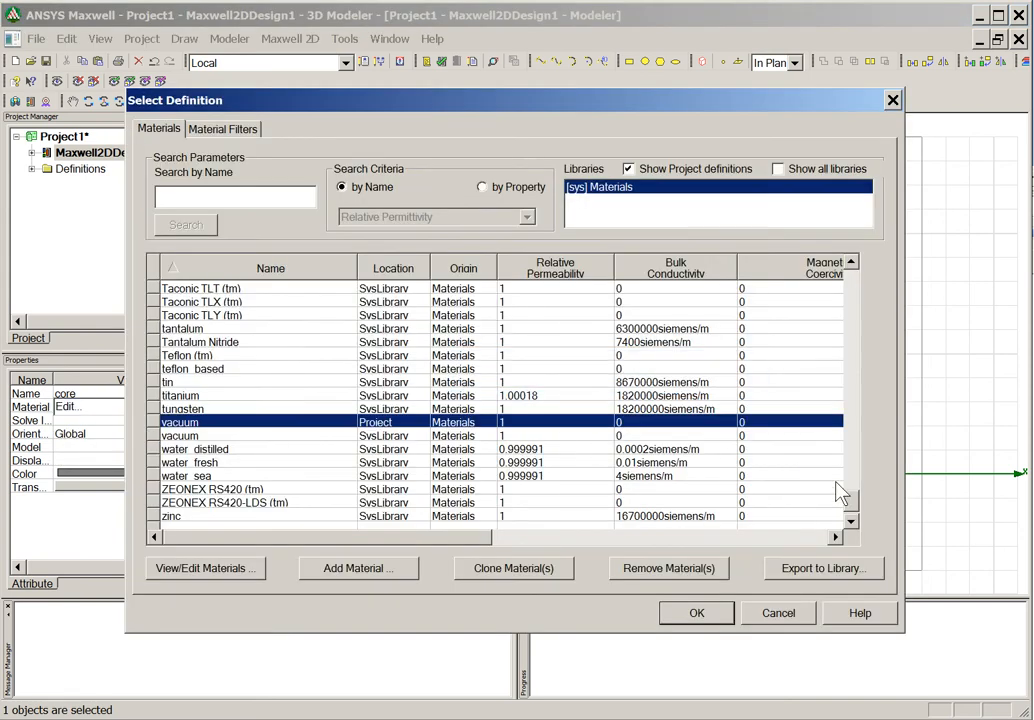
drag(855, 515, 890, 278)
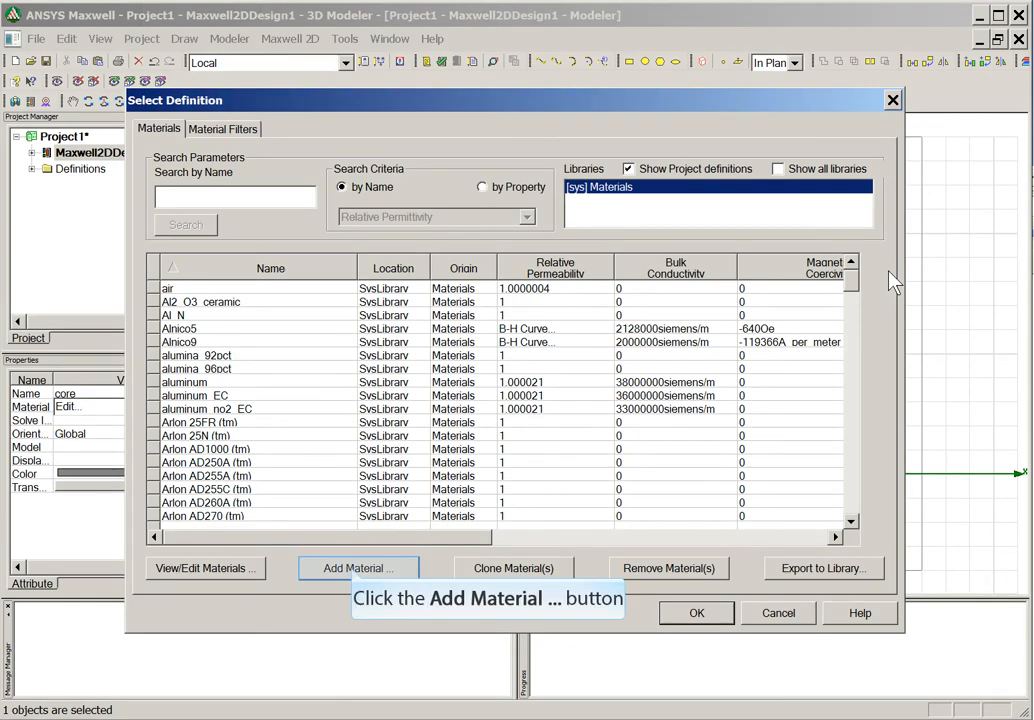
click(355, 569)
double_click(205, 178)
text(Ex)
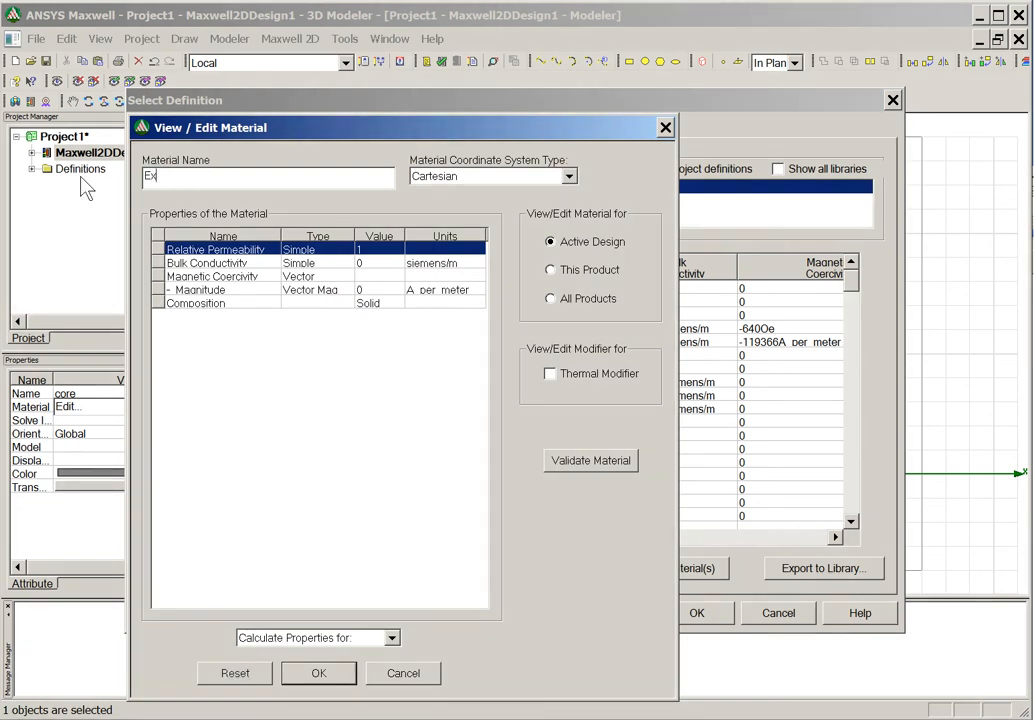
text(ample1p1)
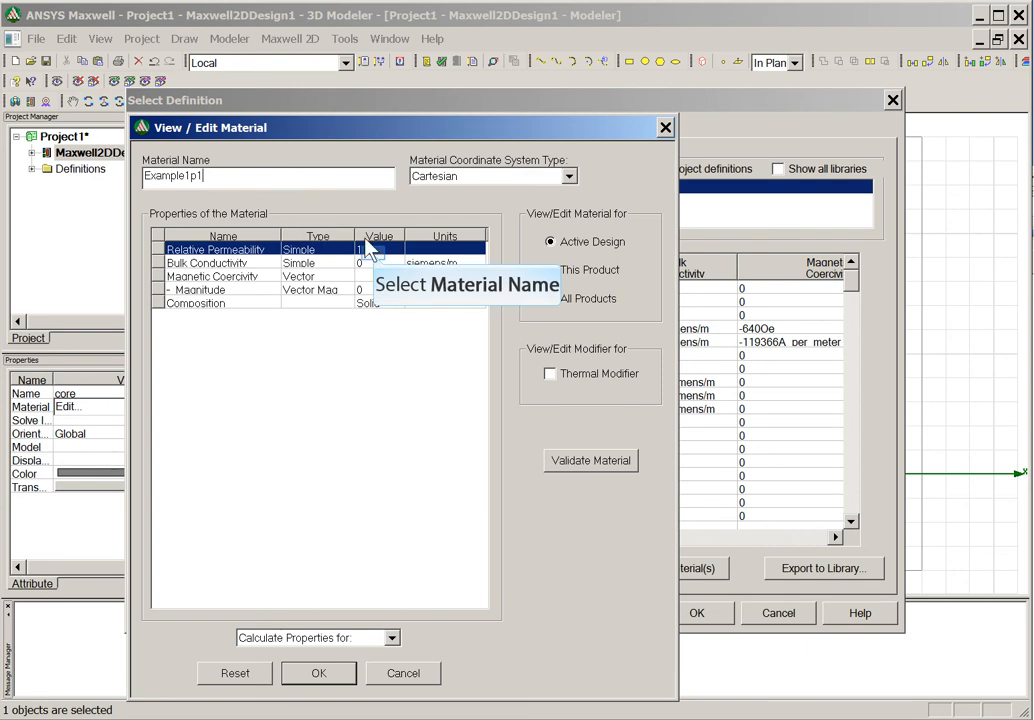
Set the relative permeability of Example1p1 to 2000, assign the material to the core, and clear the selection
text(20)
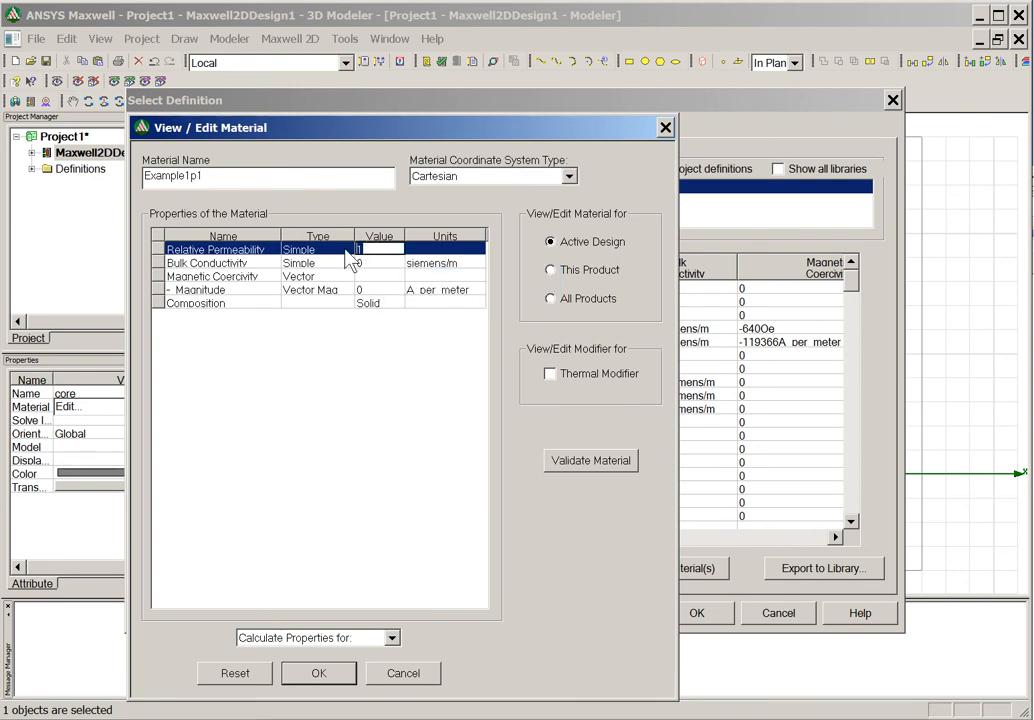
text(00)
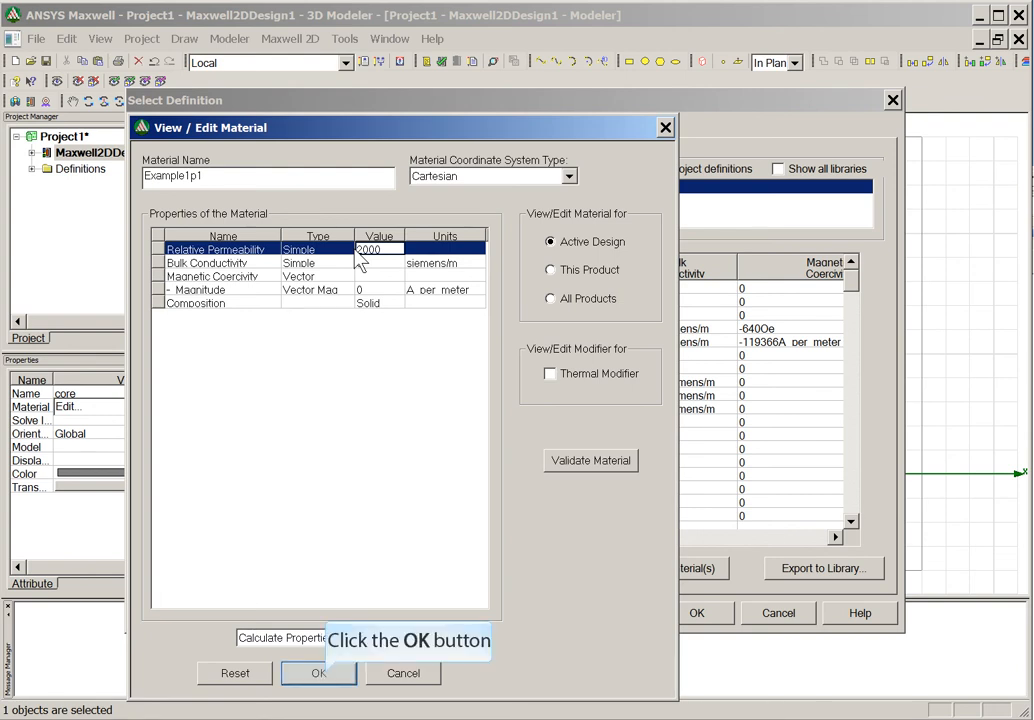
click(318, 672)
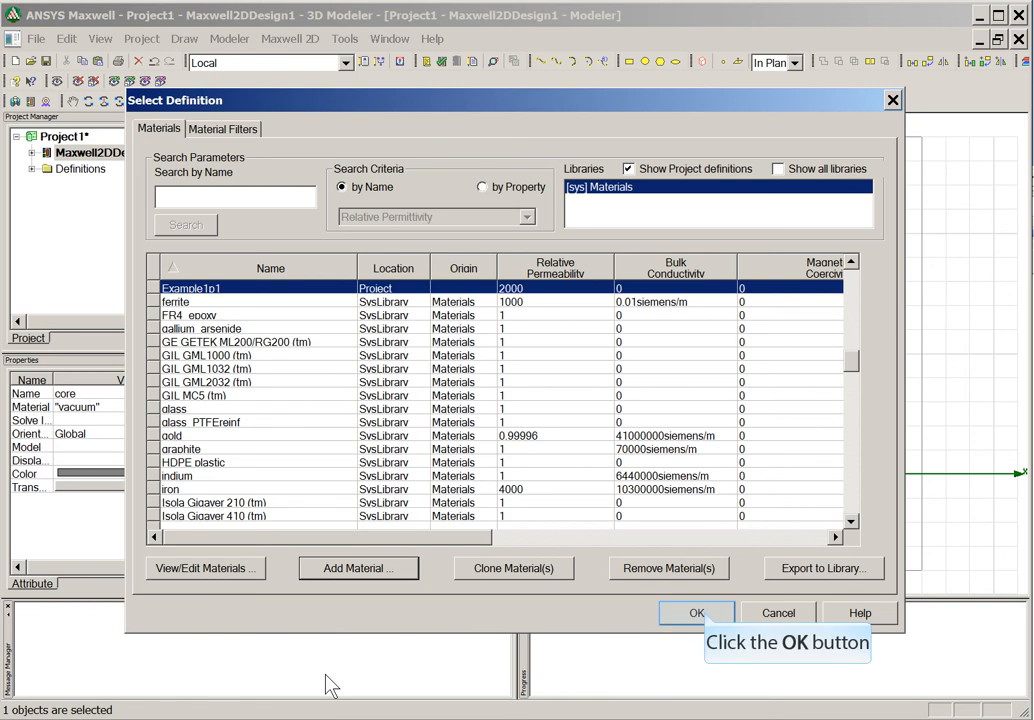
click(704, 617)
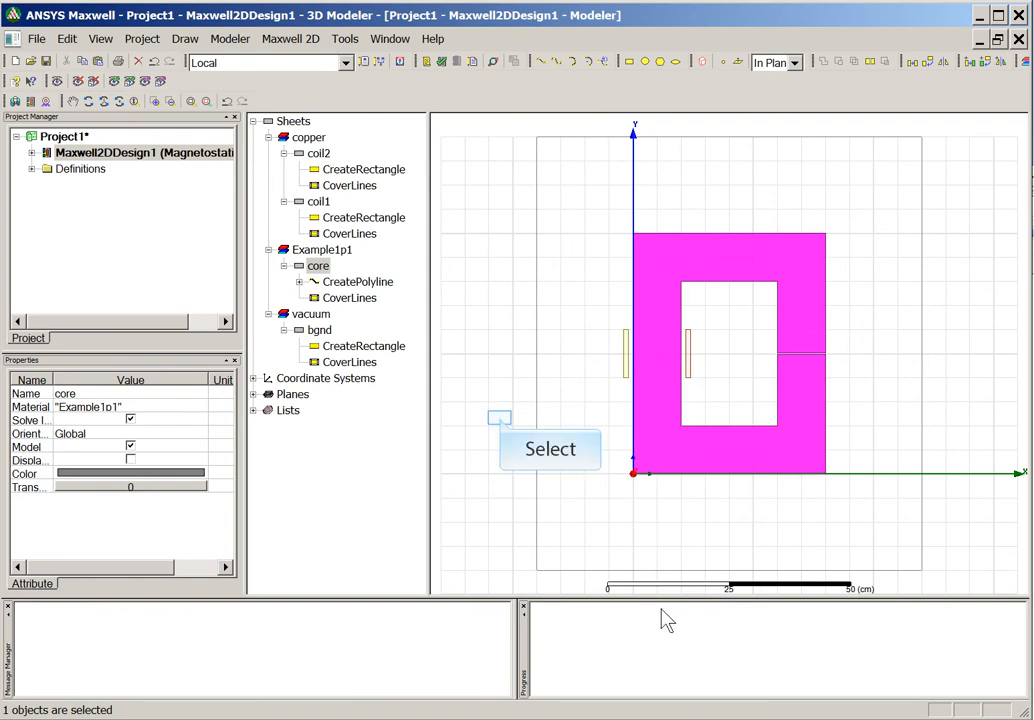
click(501, 420)
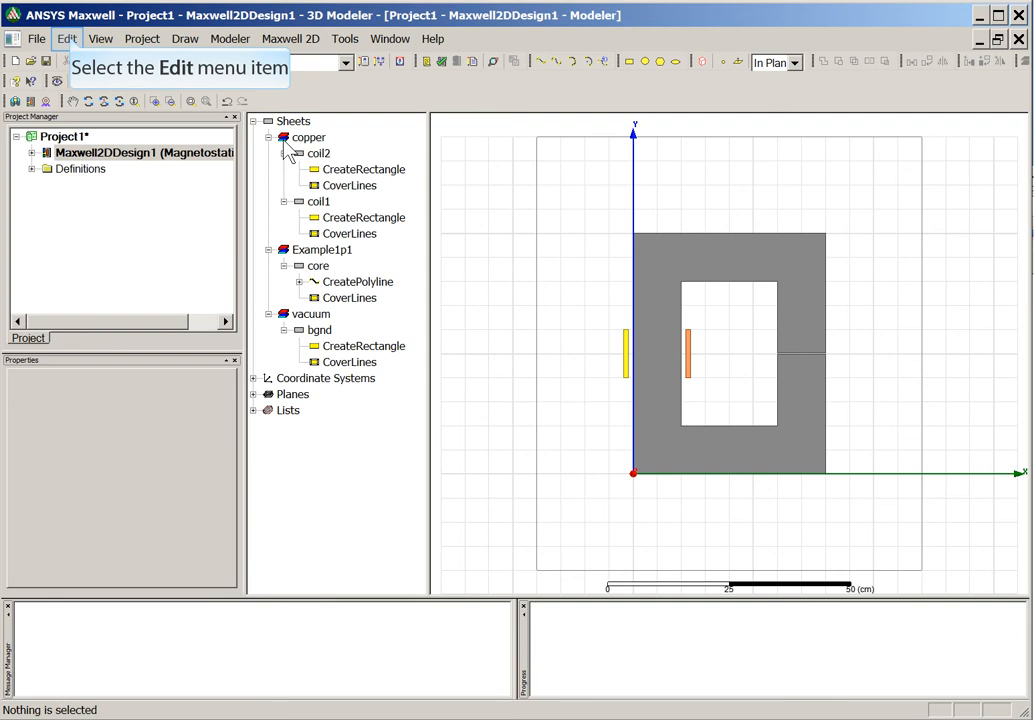
Switch to edge selection and assign a Balloon boundary to all four outer edges of the background rectangle
click(68, 39)
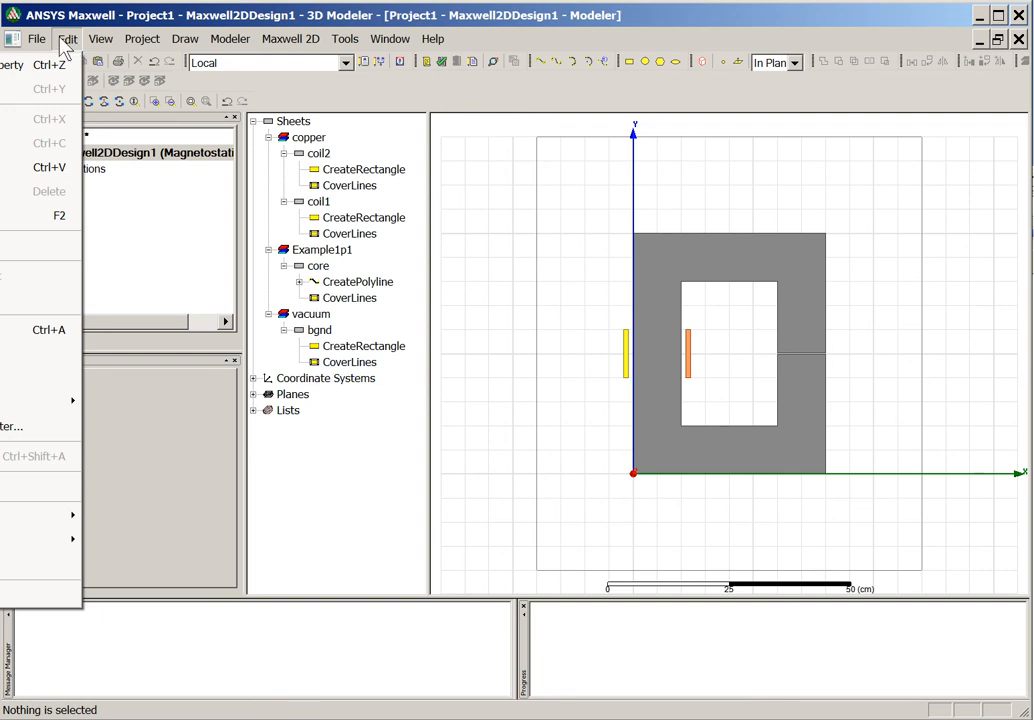
key(Escape)
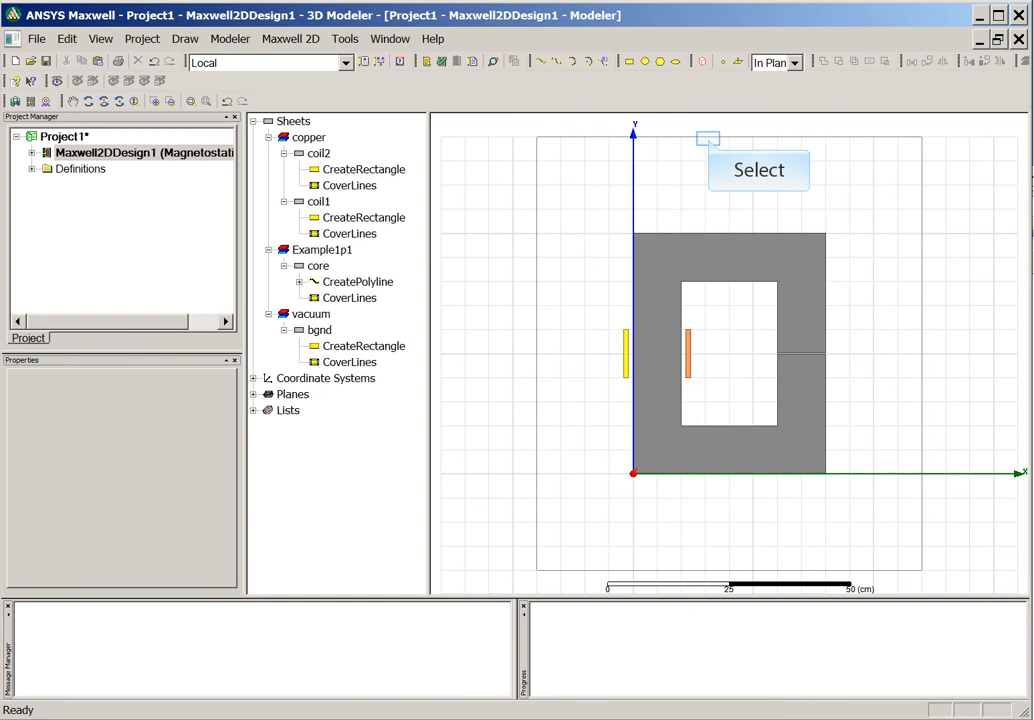
click(709, 140)
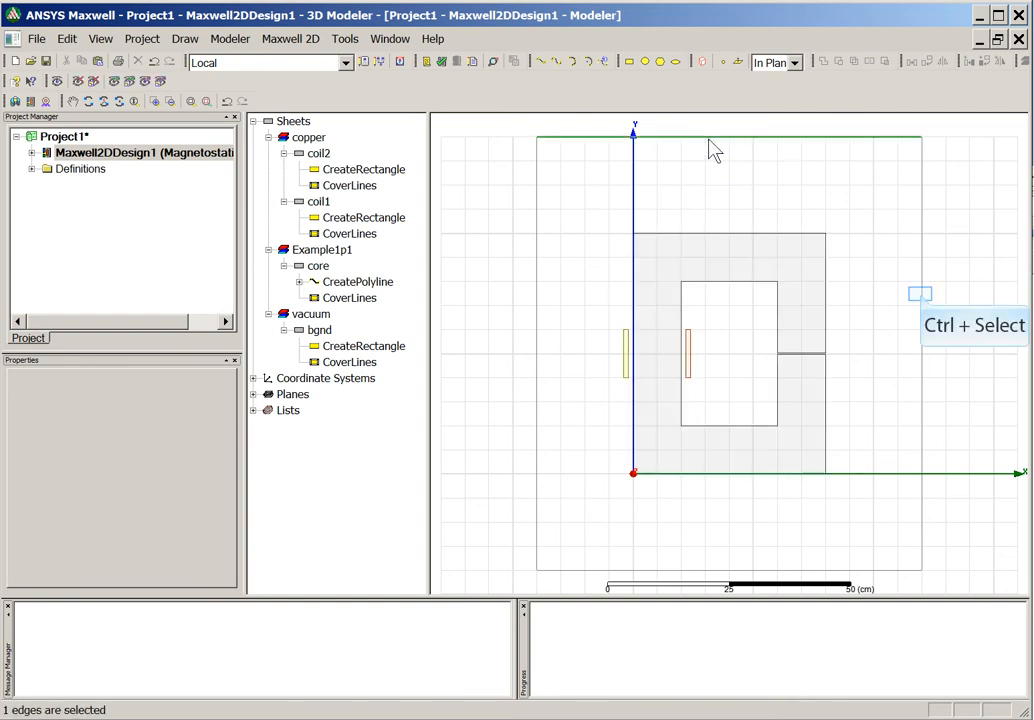
ctrl+click(922, 300)
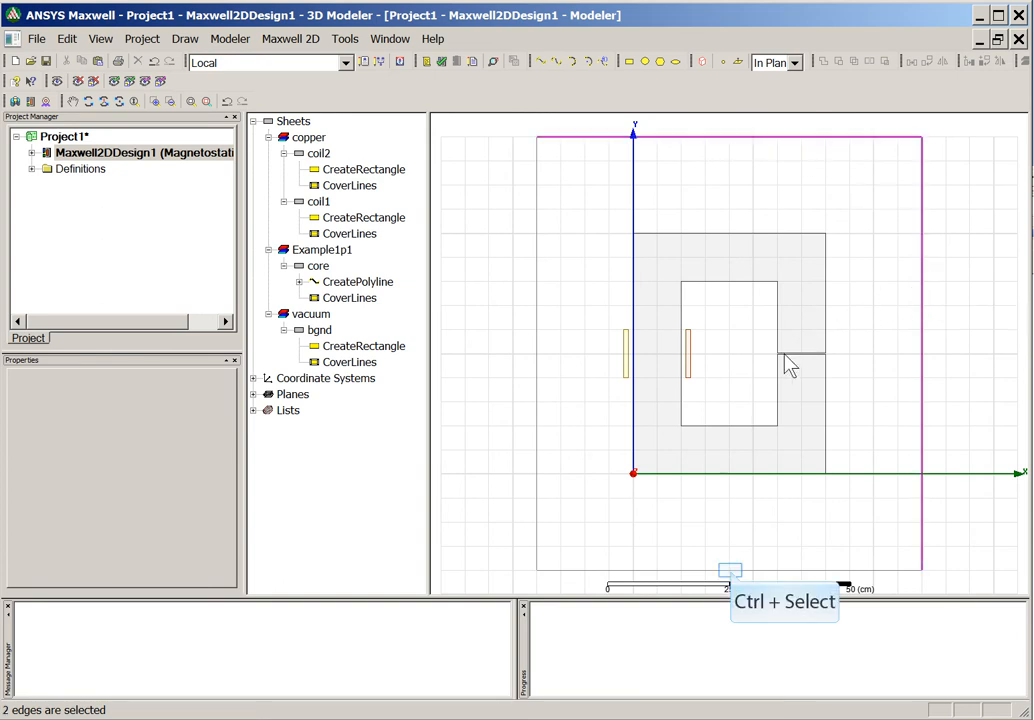
ctrl+click(731, 571)
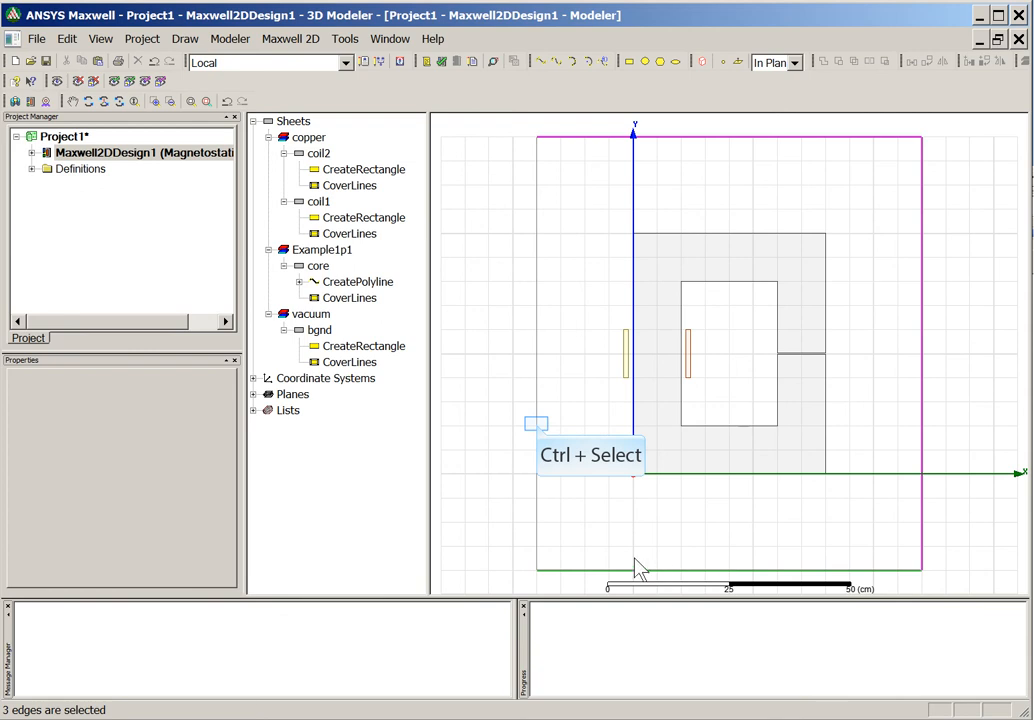
ctrl+click(538, 428)
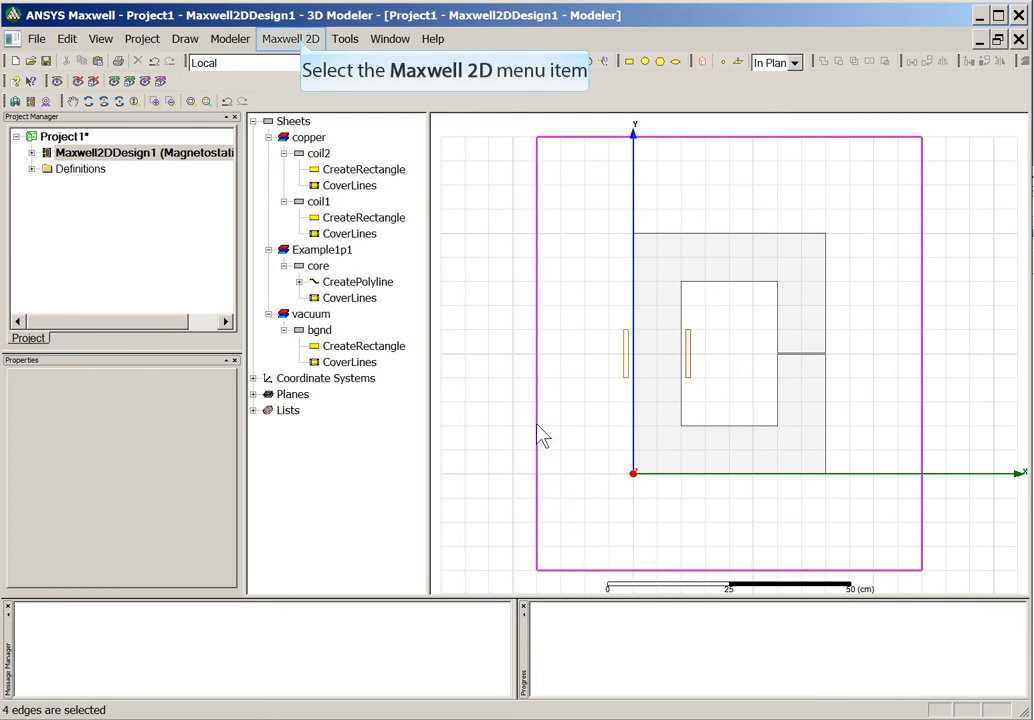
click(300, 44)
mouse_move(300, 324)
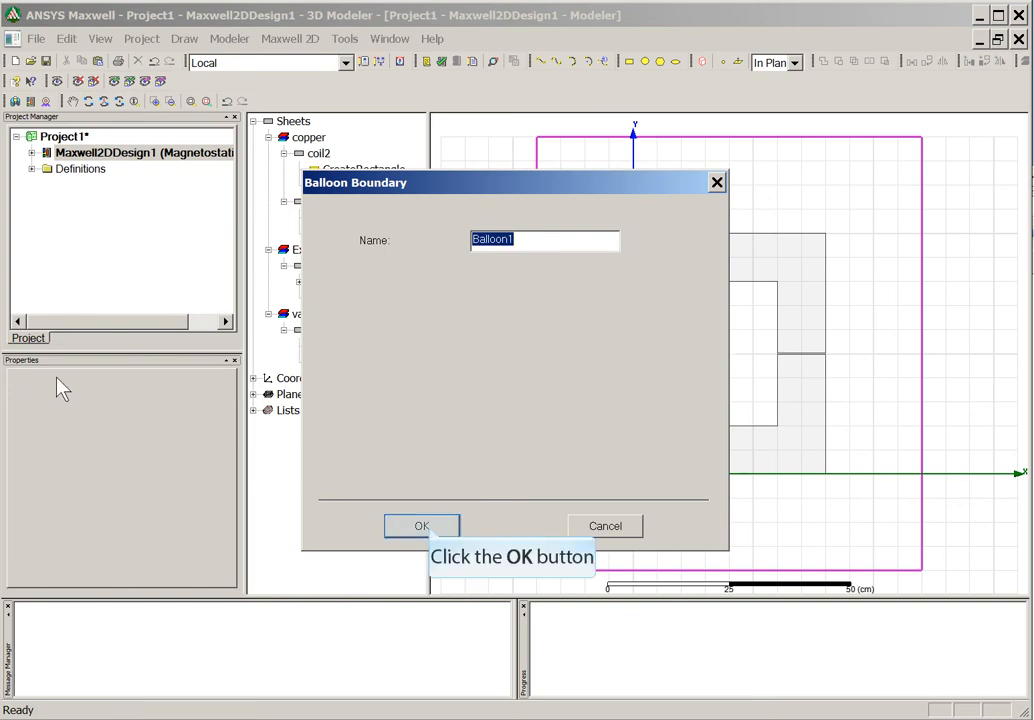
click(425, 528)
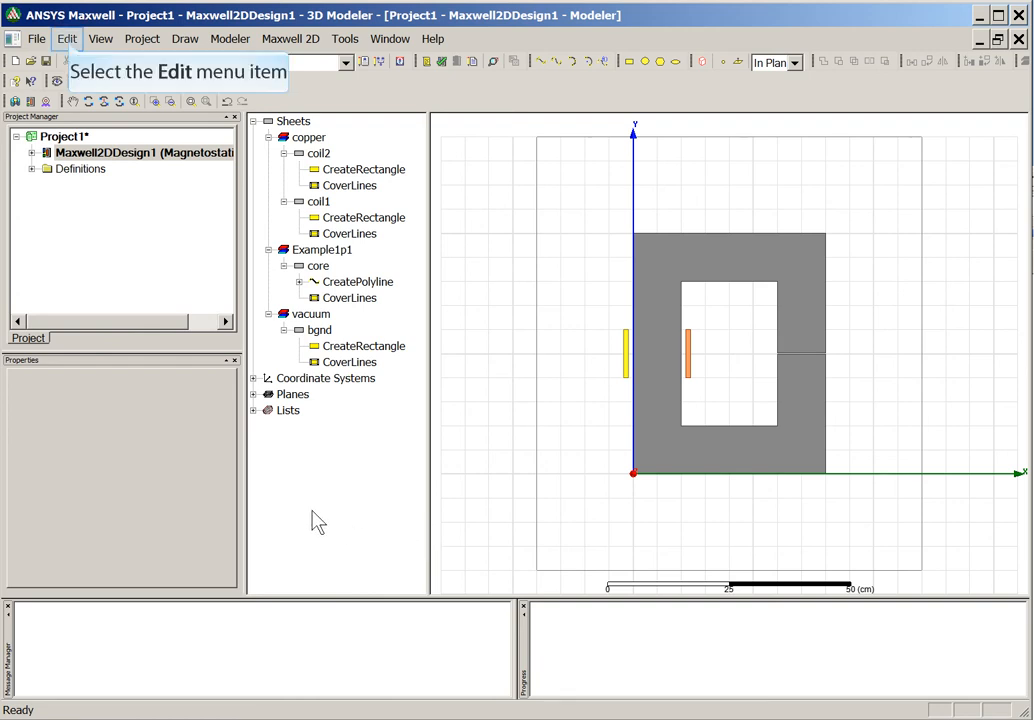
Return to object selection and assign coil1 a current excitation of 2400 A with a positive reference direction
click(69, 41)
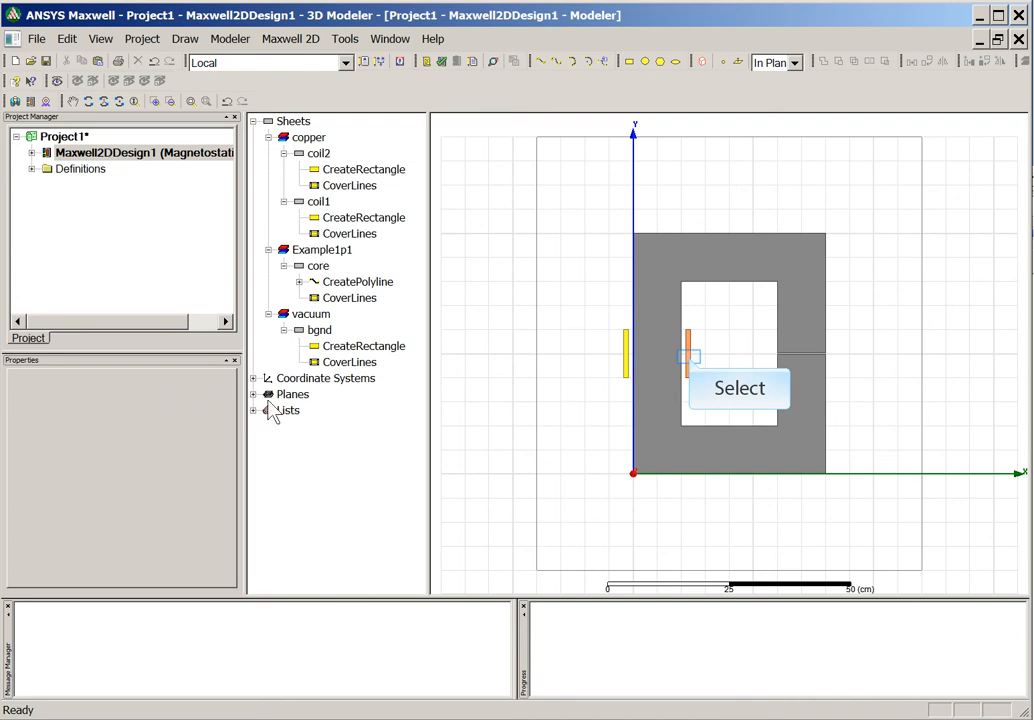
click(689, 363)
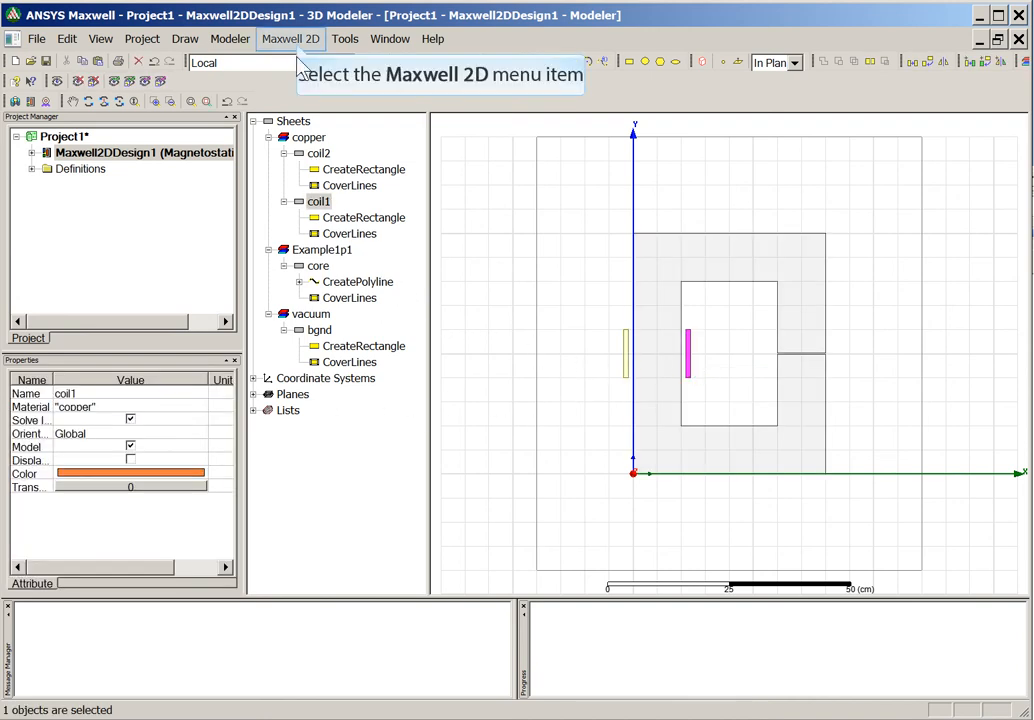
click(290, 39)
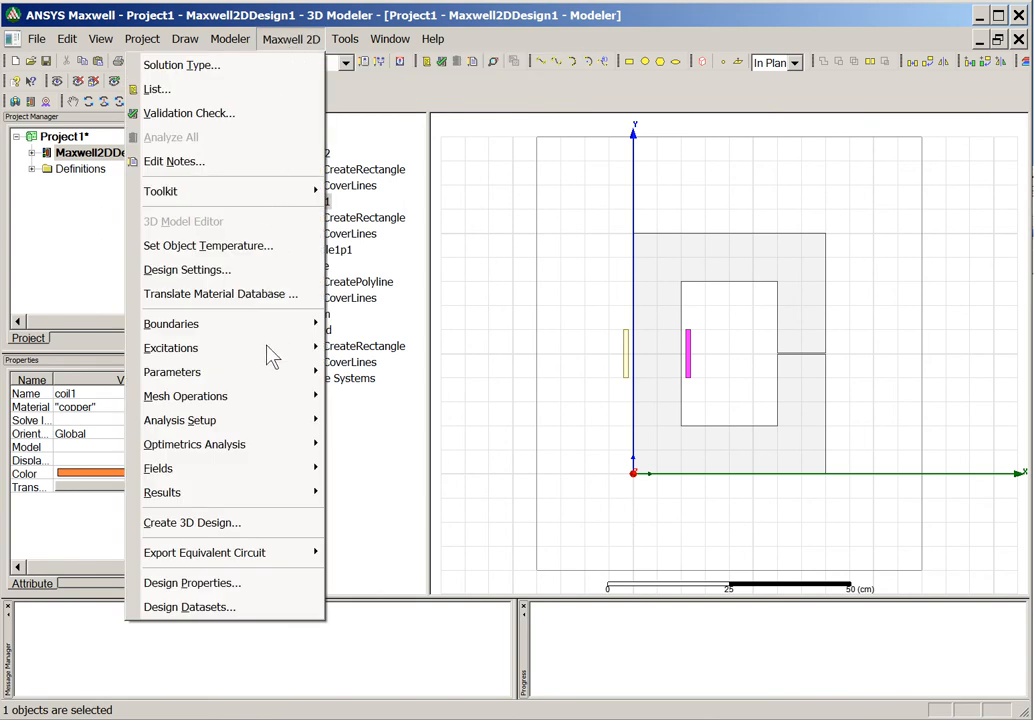
mouse_move(270, 350)
click(2, 347)
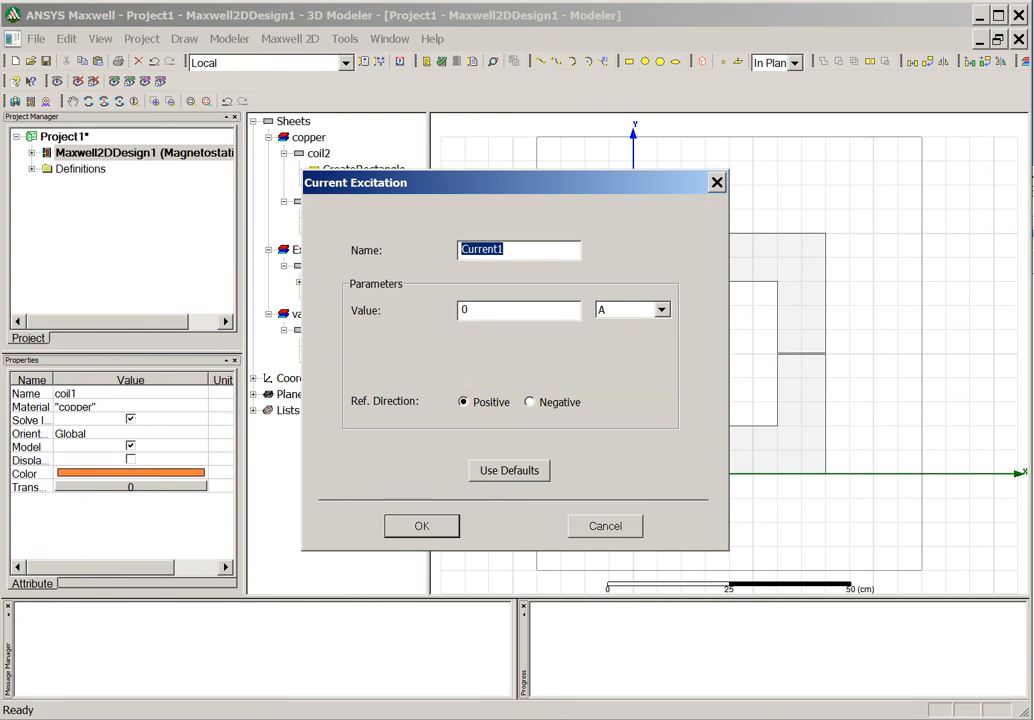
drag(505, 309, 426, 317)
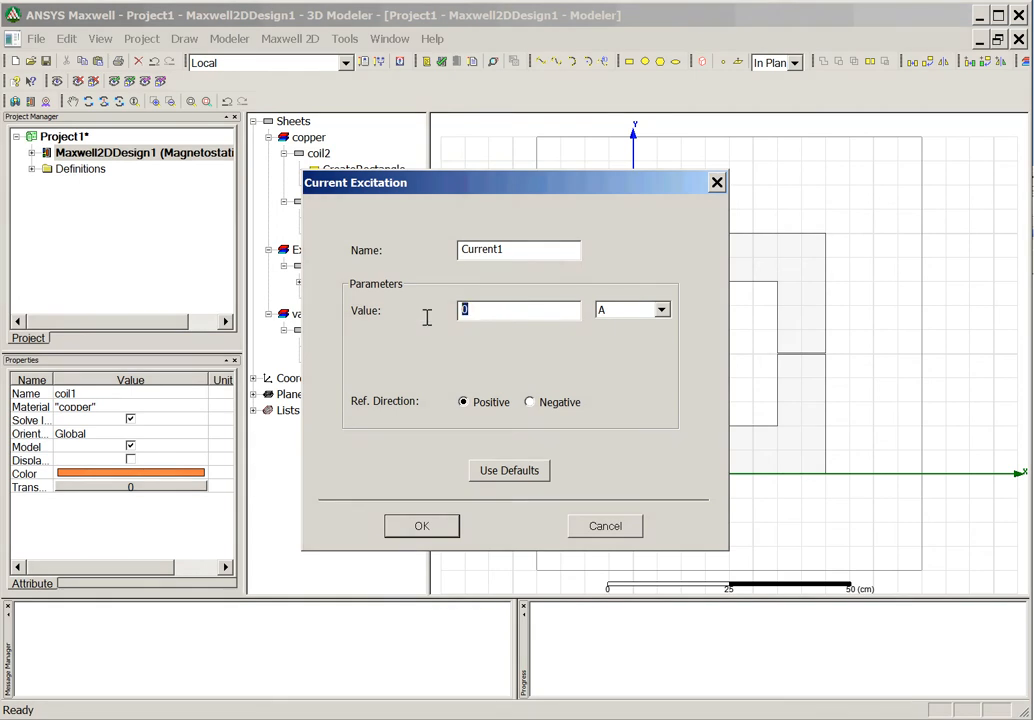
text(2400)
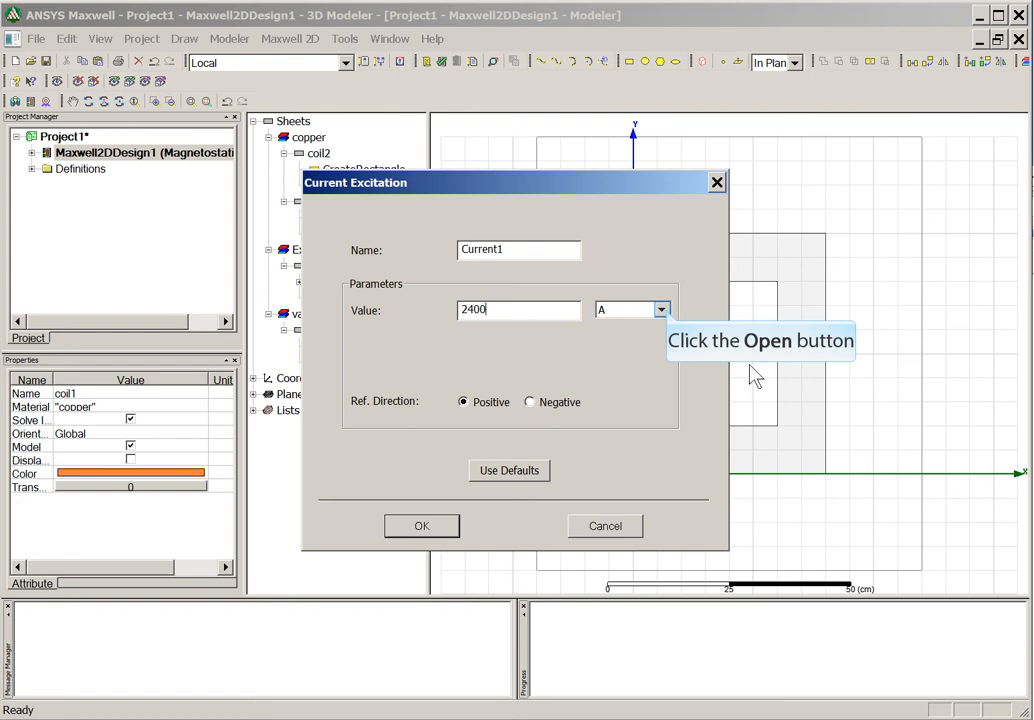
click(666, 312)
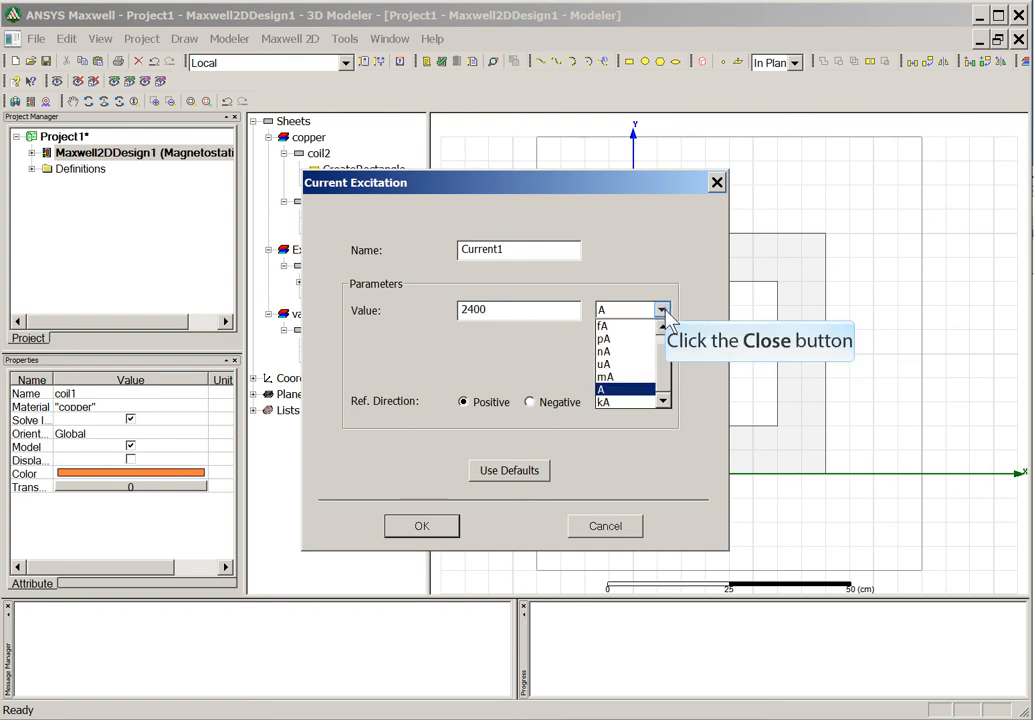
click(666, 312)
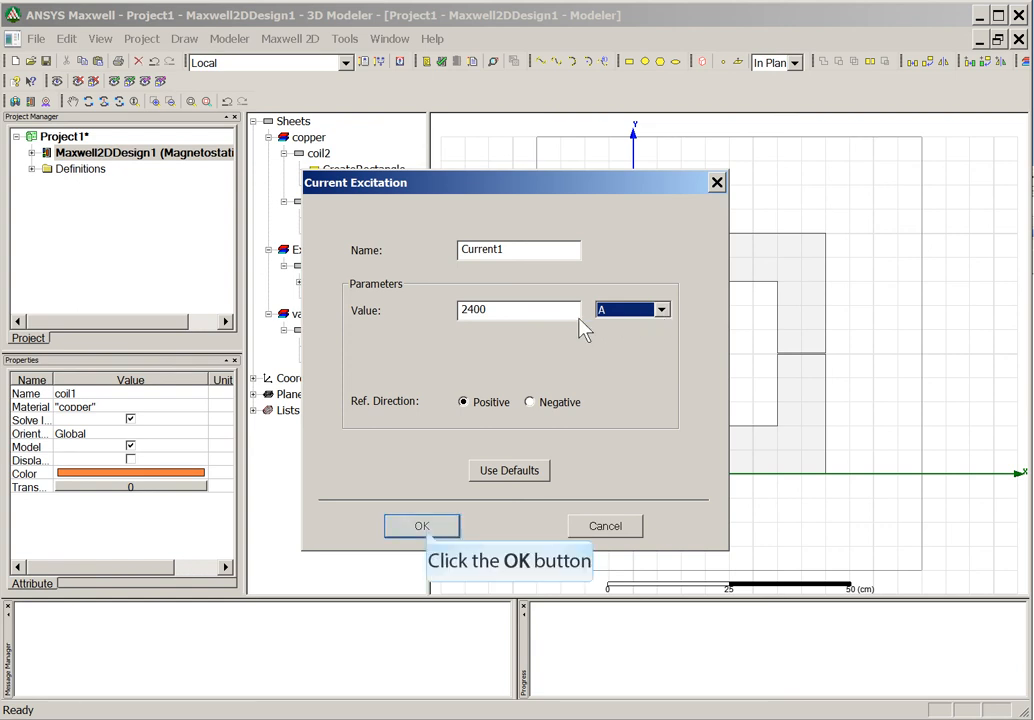
click(421, 527)
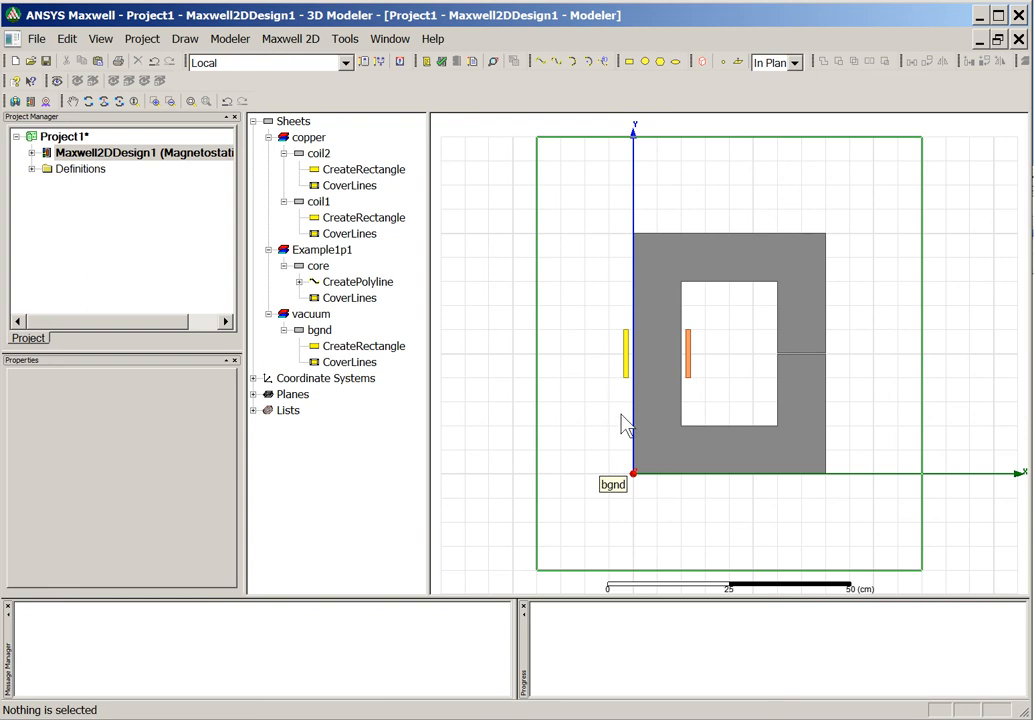
Assign coil2 a current excitation of 2400 A with a negative reference direction
click(624, 369)
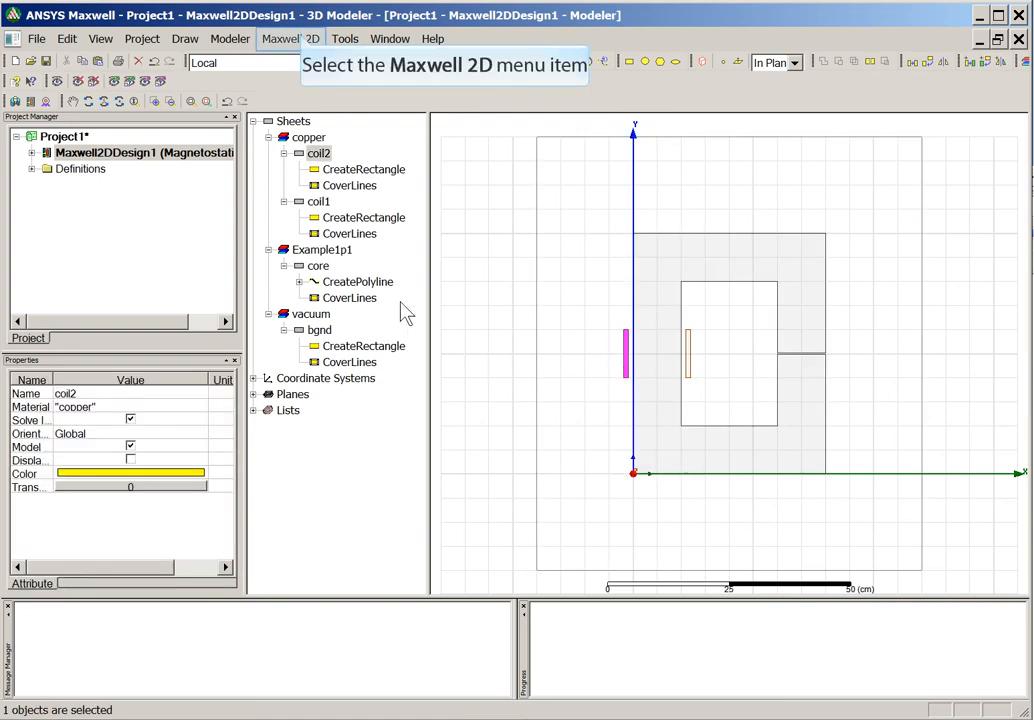
click(305, 45)
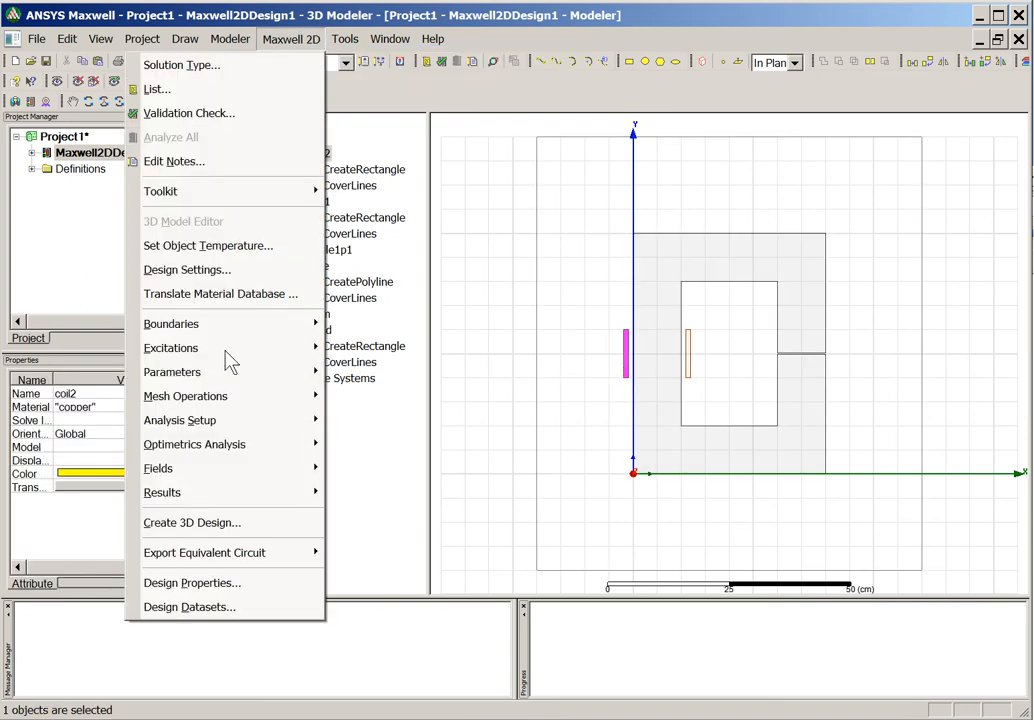
mouse_move(229, 360)
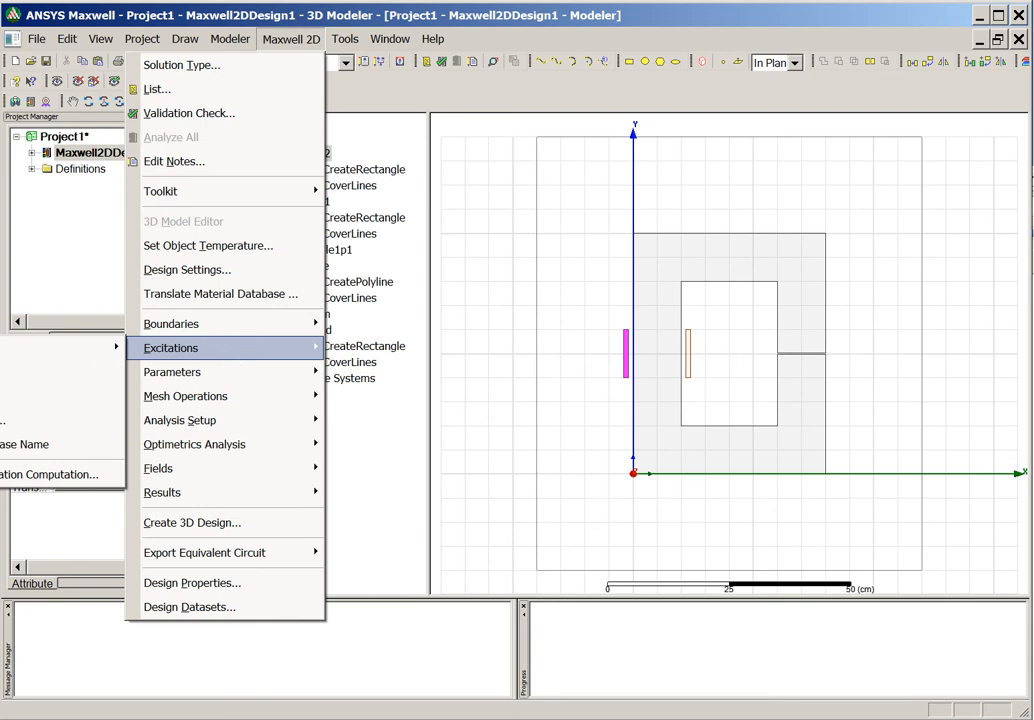
click(2, 347)
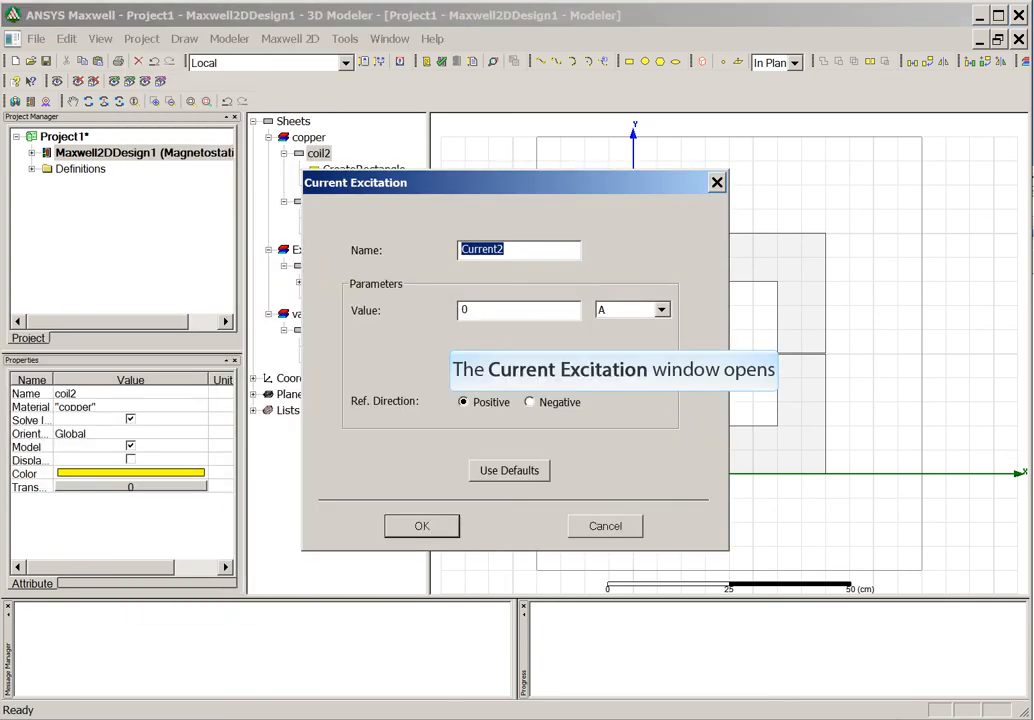
drag(470, 310, 439, 310)
text(2400)
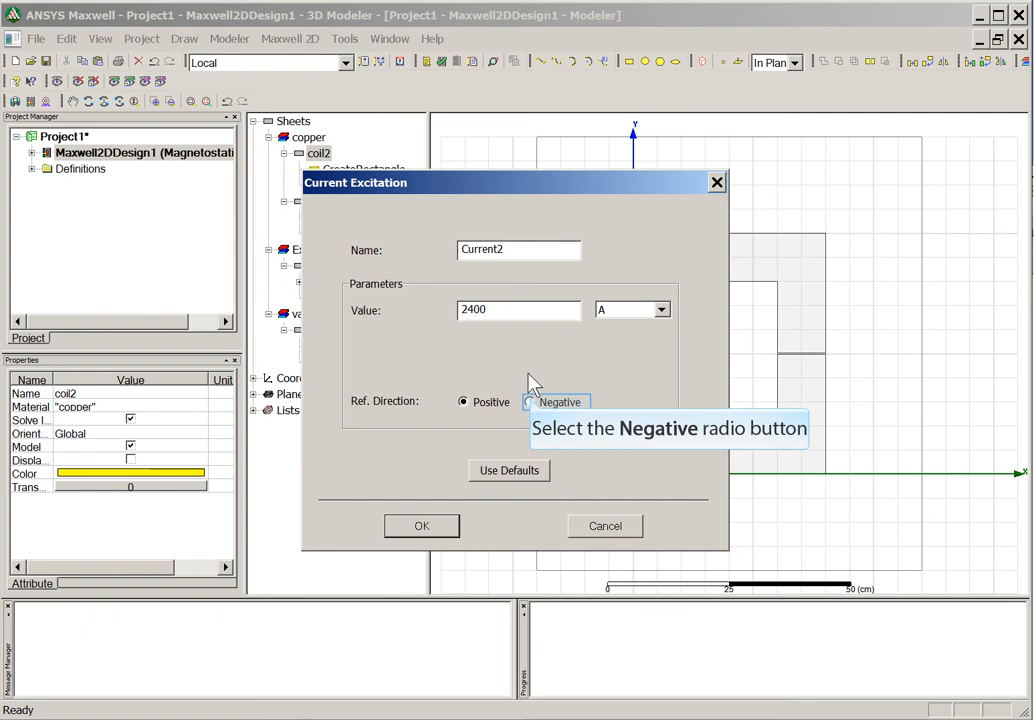
click(531, 401)
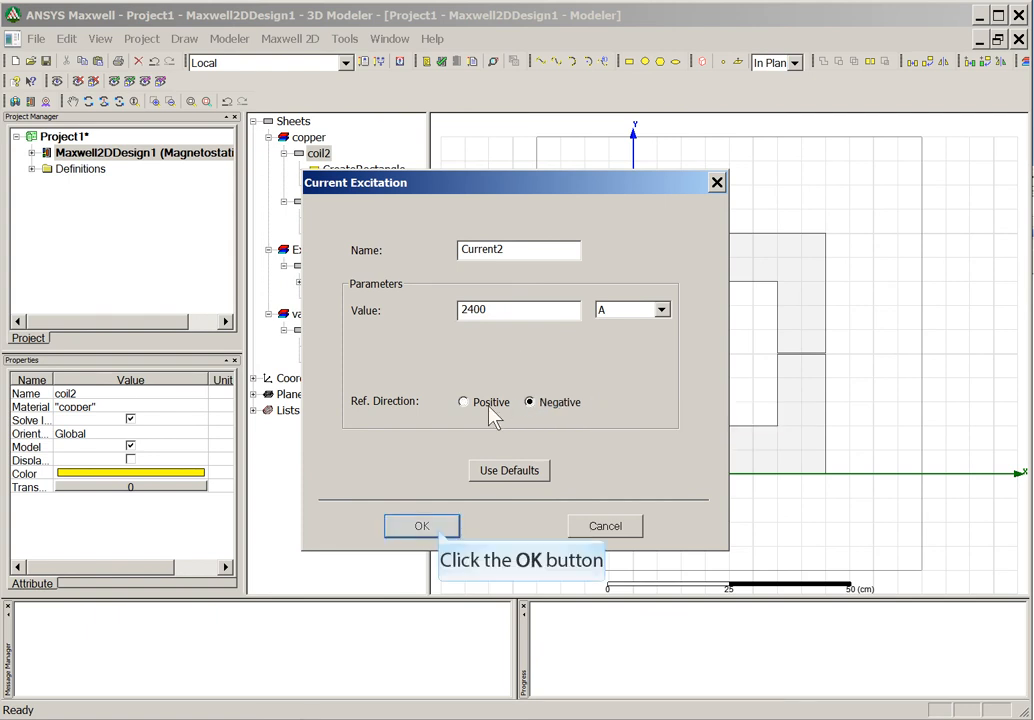
click(421, 526)
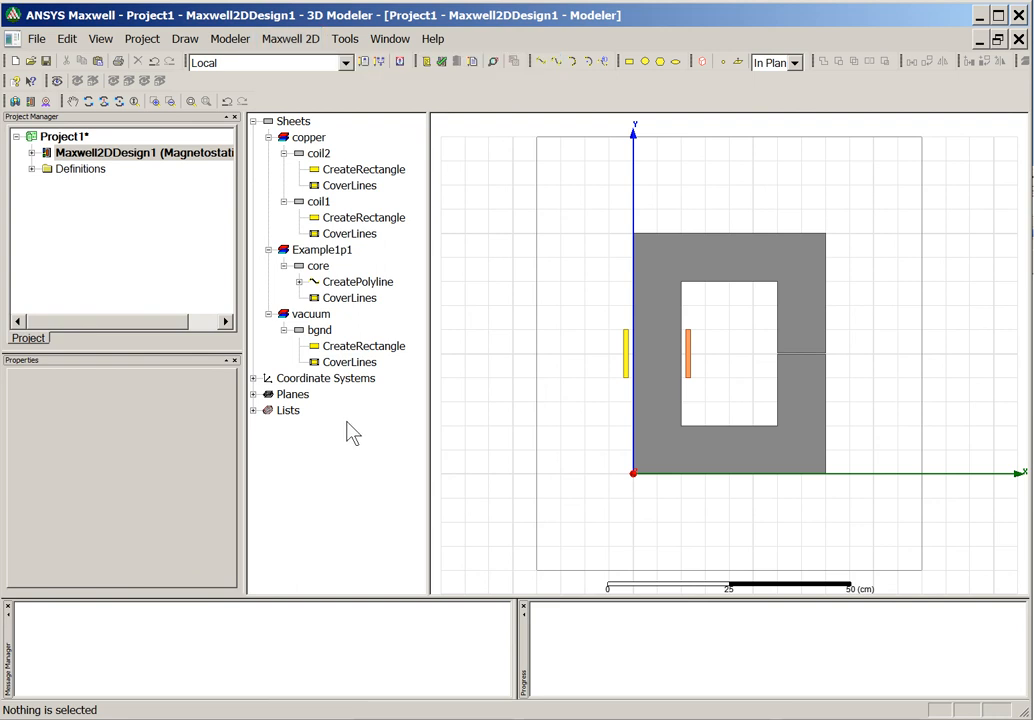
Assign a matrix parameter that includes Current1 as source with Current2 as its return path
click(272, 43)
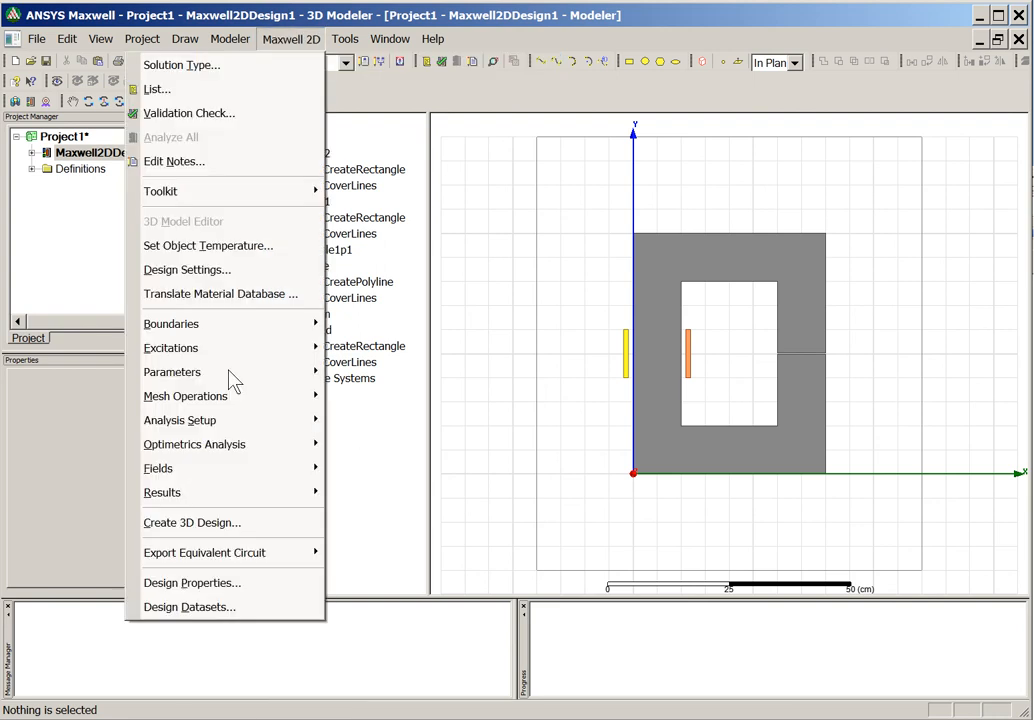
mouse_move(230, 376)
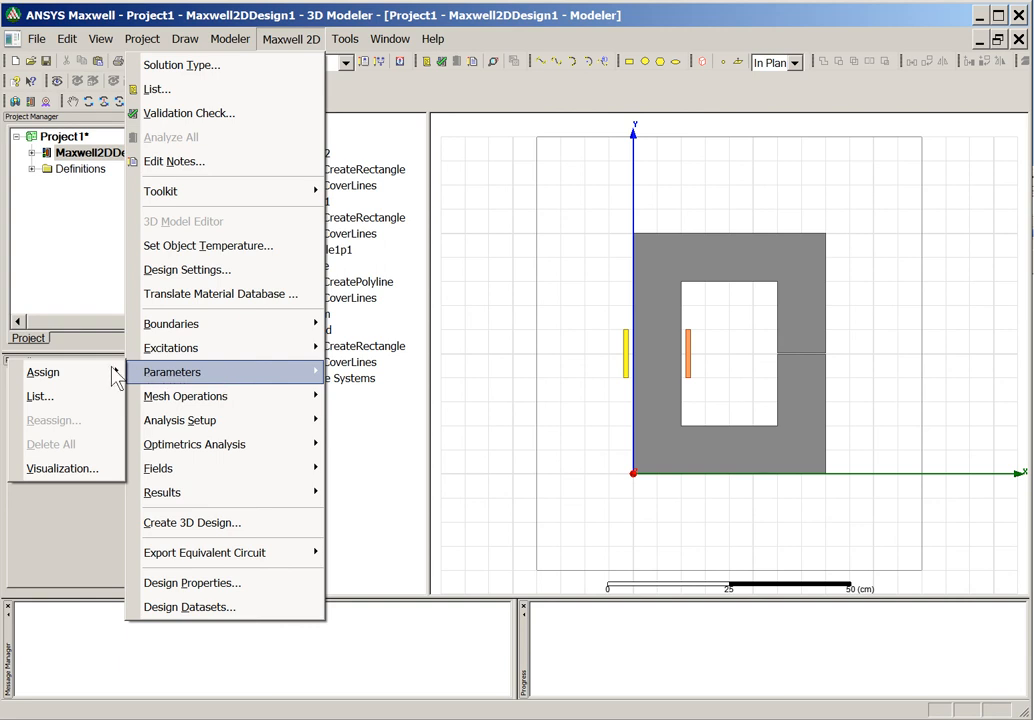
mouse_move(117, 378)
click(4, 420)
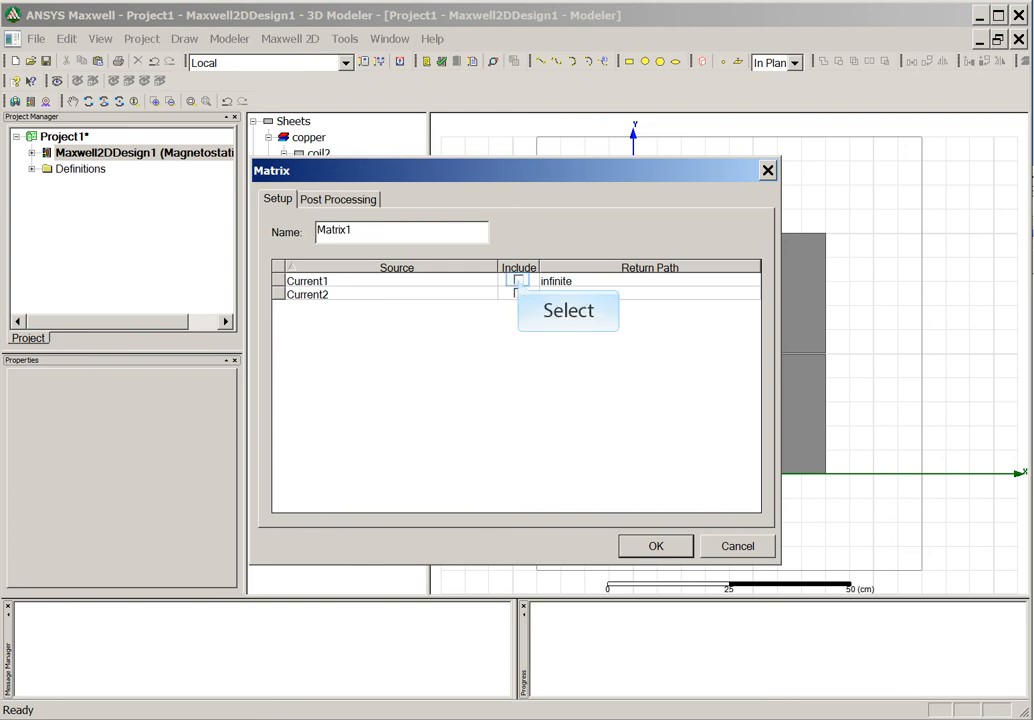
click(518, 283)
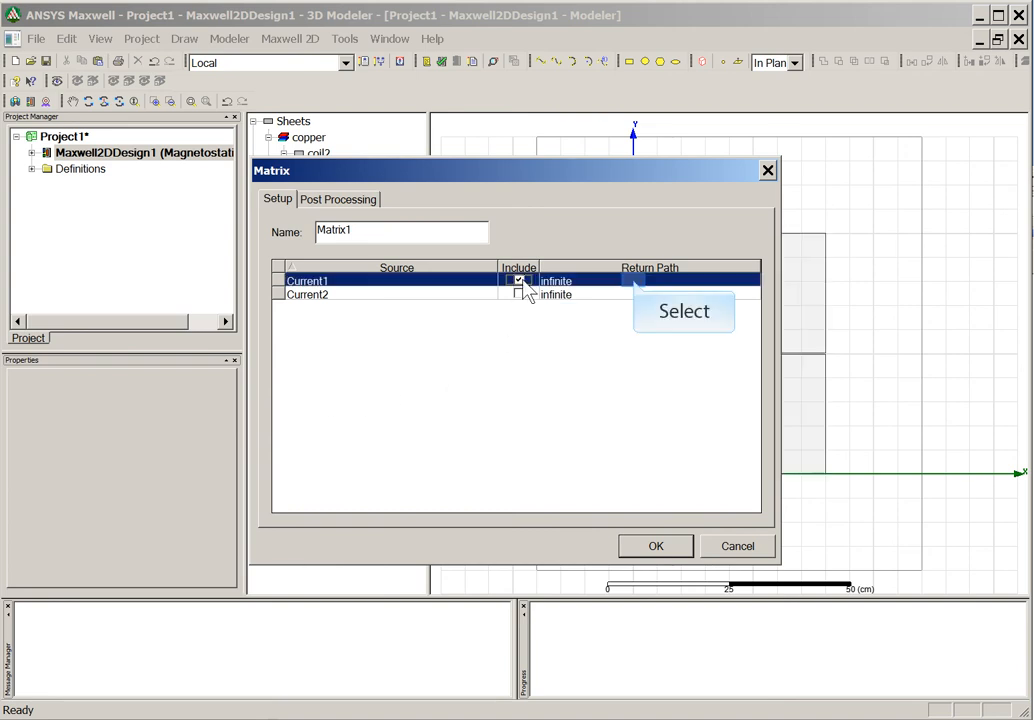
click(636, 286)
click(624, 312)
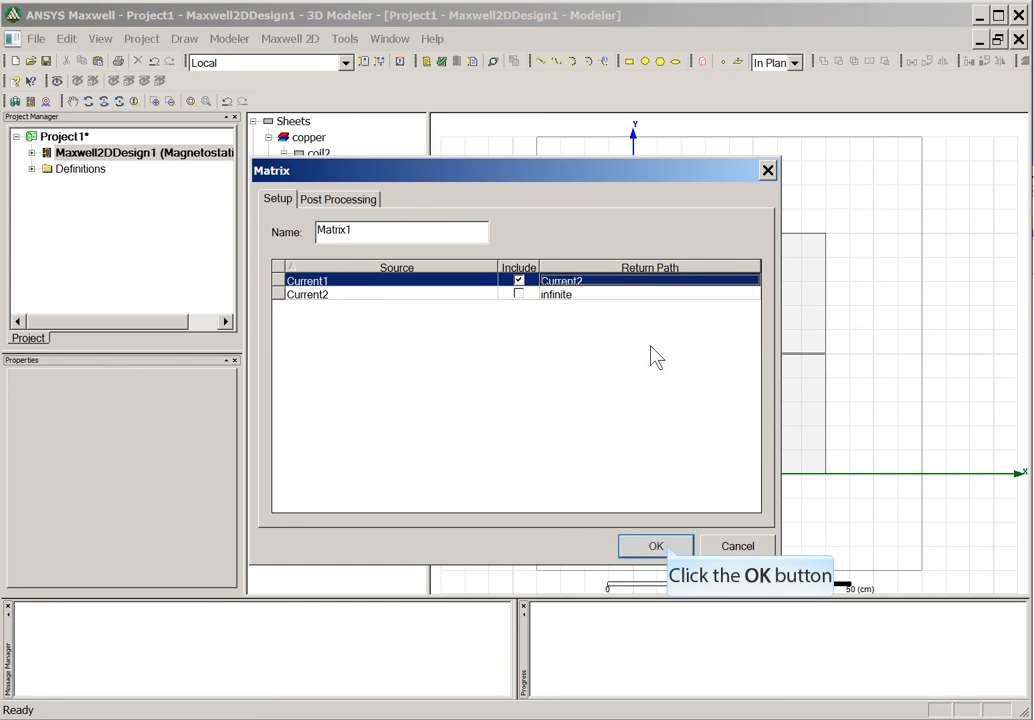
click(656, 546)
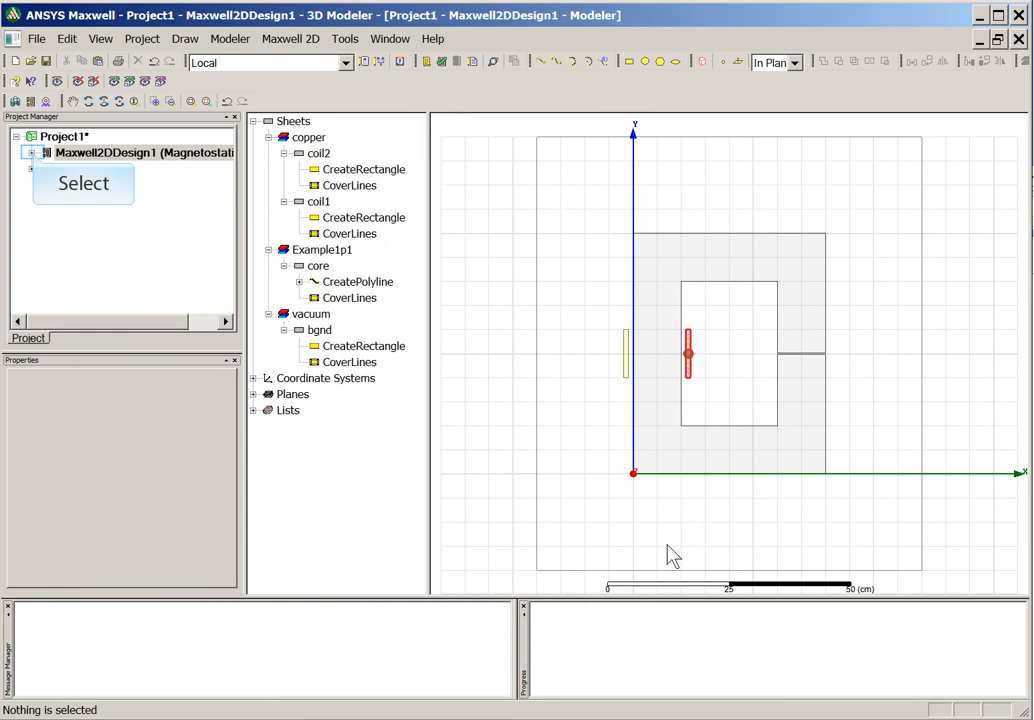
Add a solution setup to the analysis with the default 10 maximum passes and 1 percent error
click(33, 154)
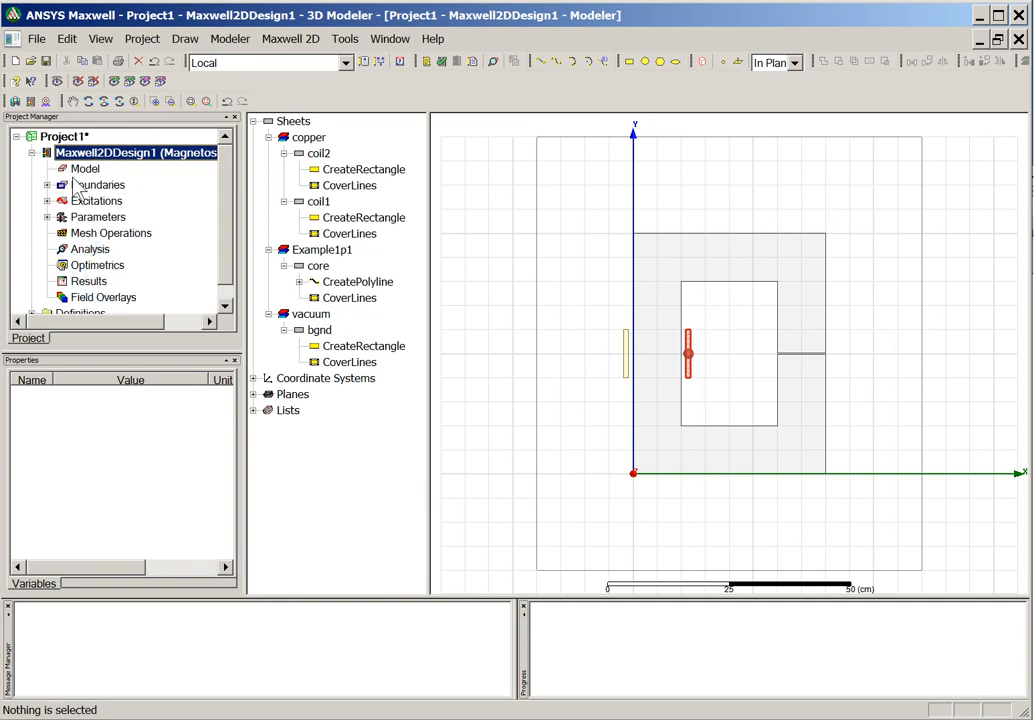
right_click(89, 251)
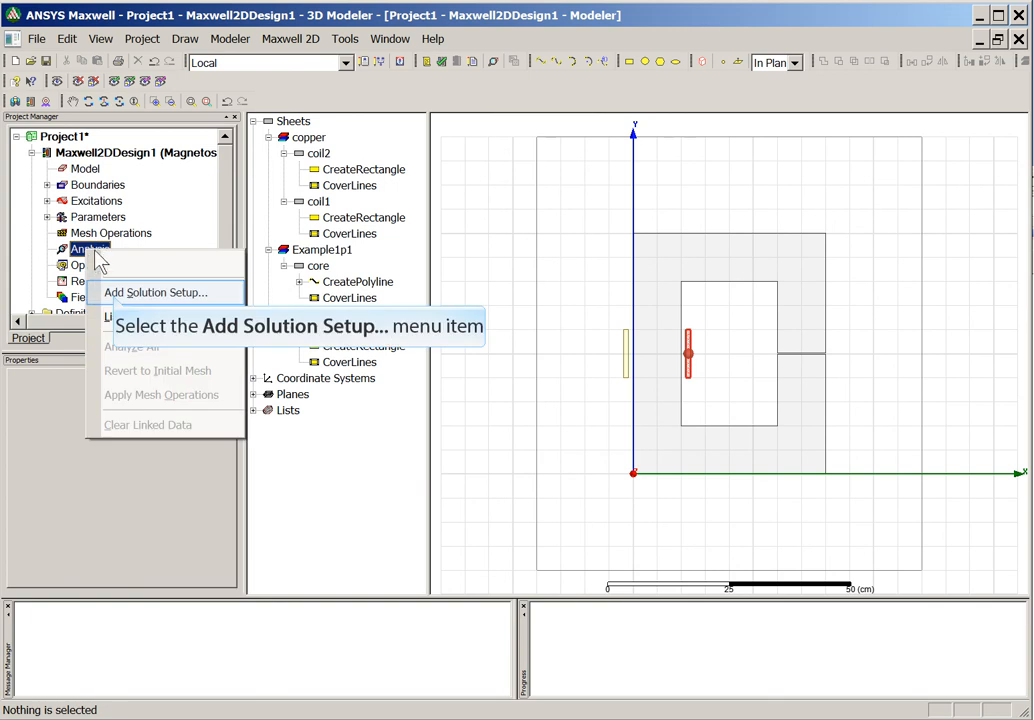
click(116, 296)
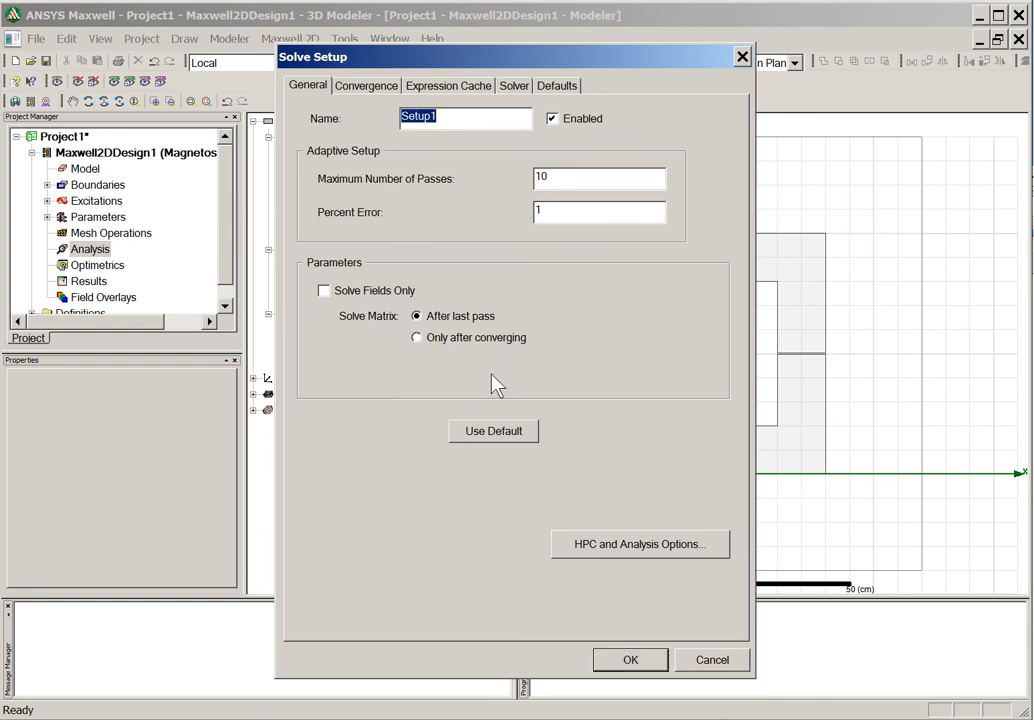
click(646, 665)
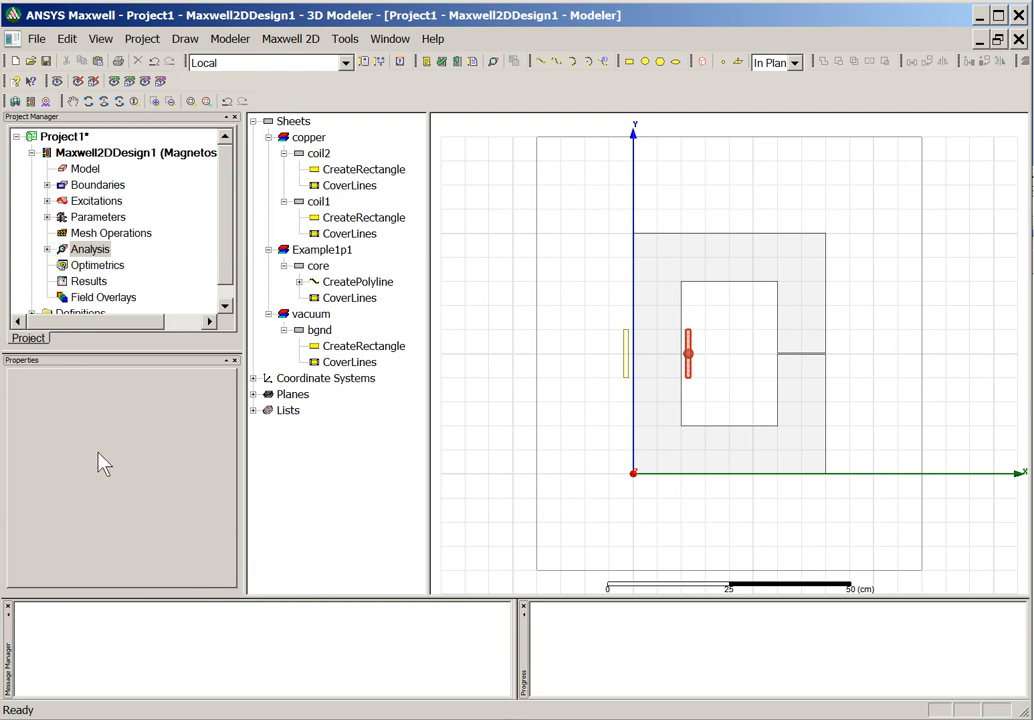
Analyze Setup1, saving the project as Project1 in the temp folder
click(48, 250)
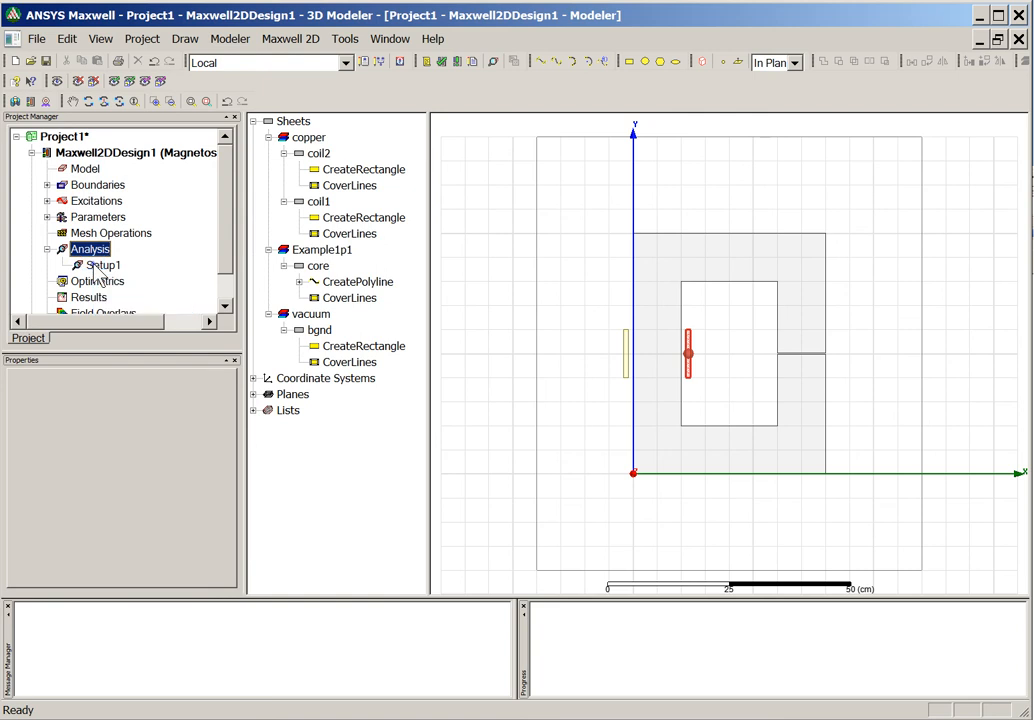
right_click(95, 268)
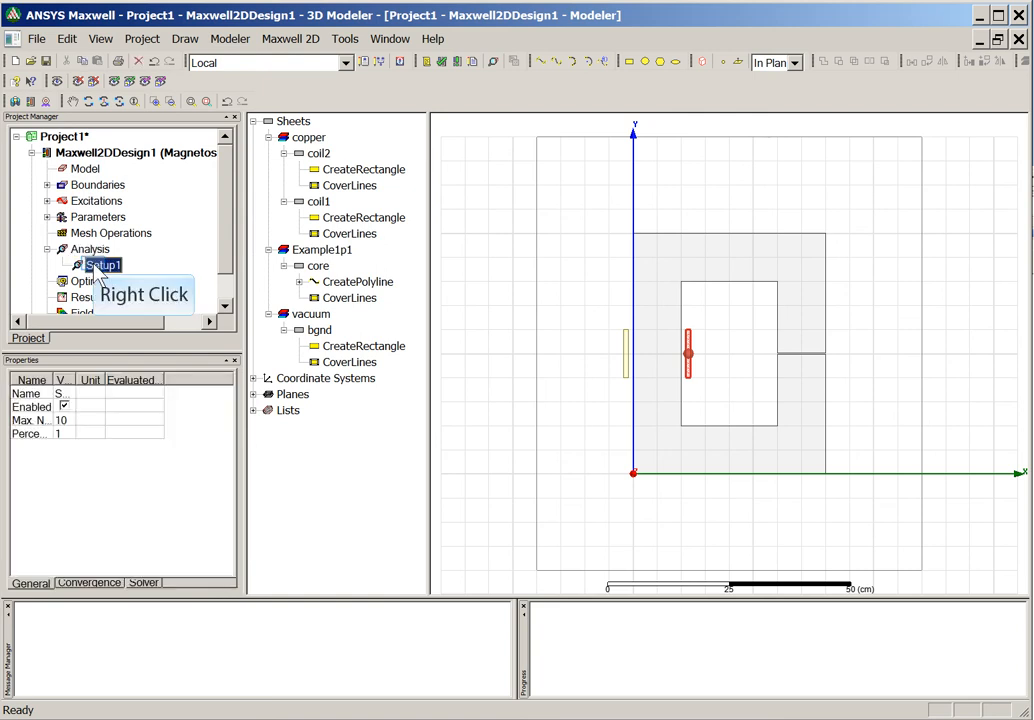
right_click(95, 270)
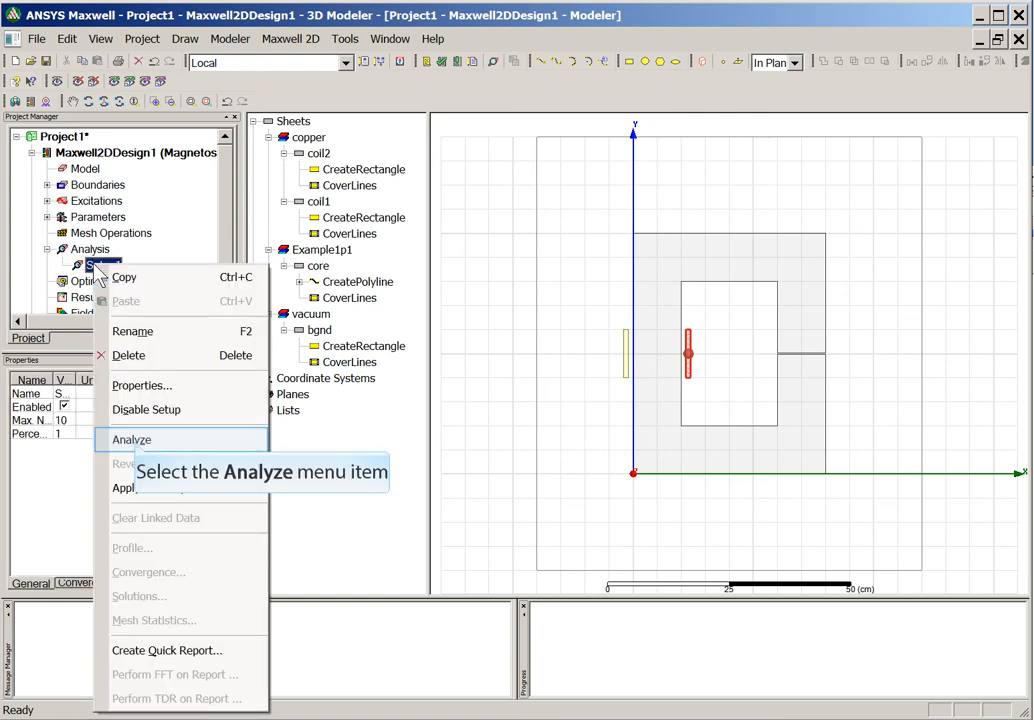
click(136, 442)
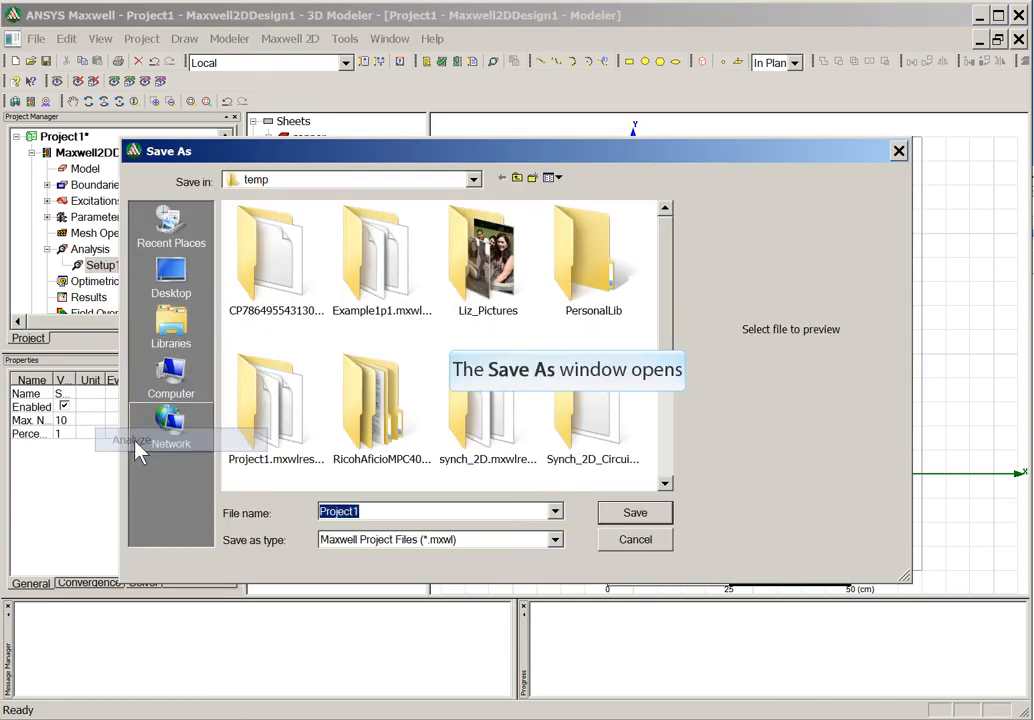
click(655, 514)
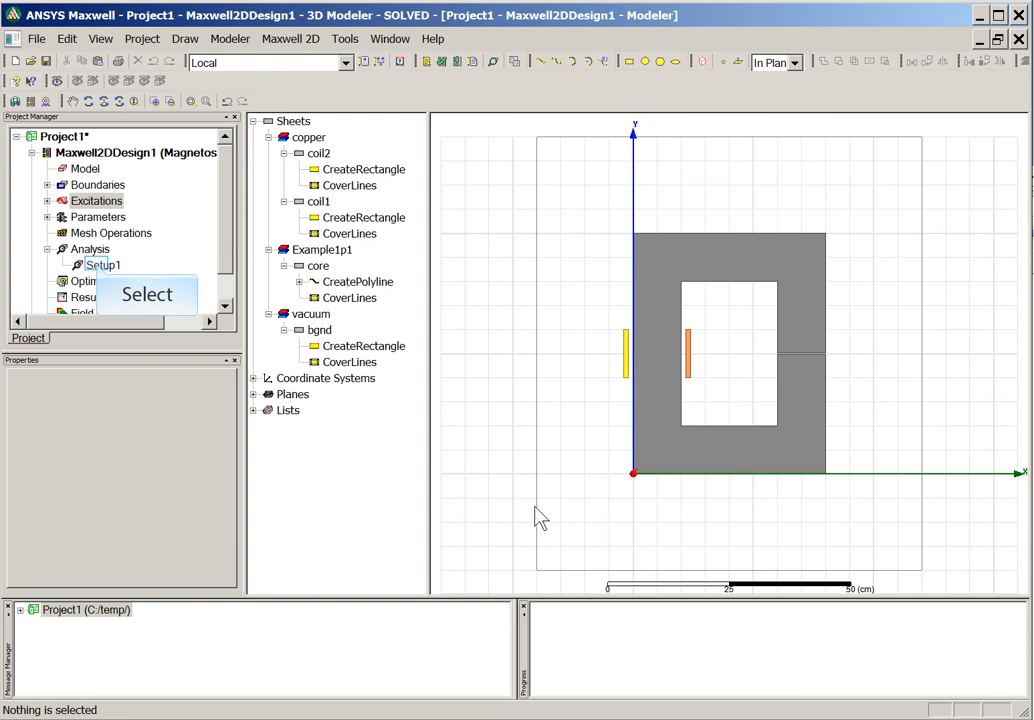
Examine the convergence data of Setup1 and the inductance matrix for Matrix1
click(100, 266)
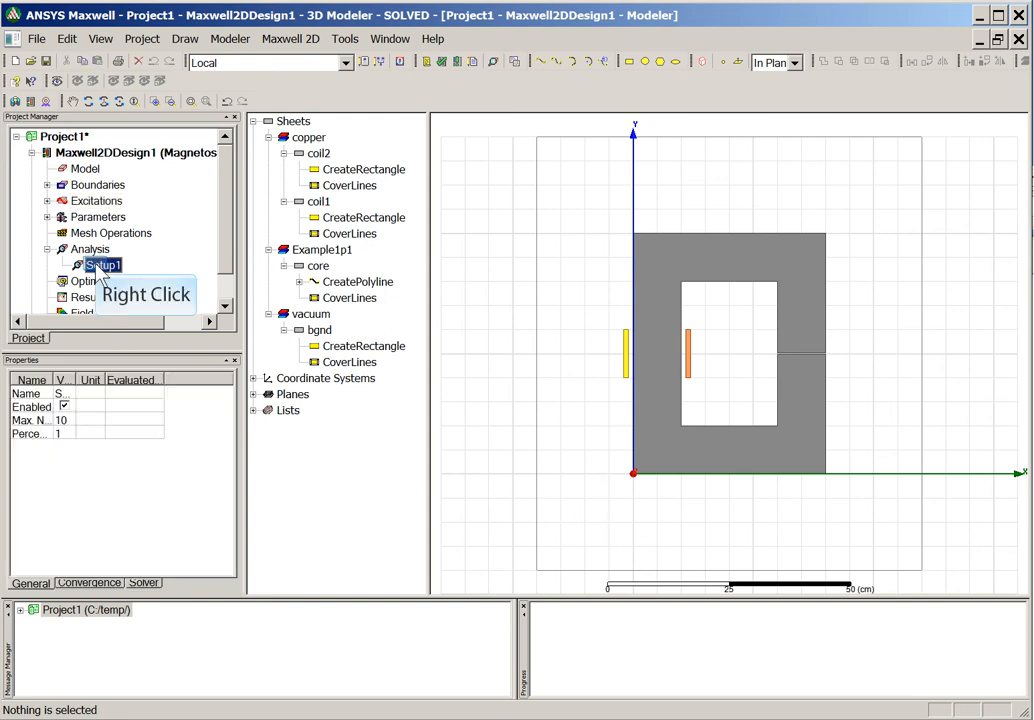
right_click(100, 268)
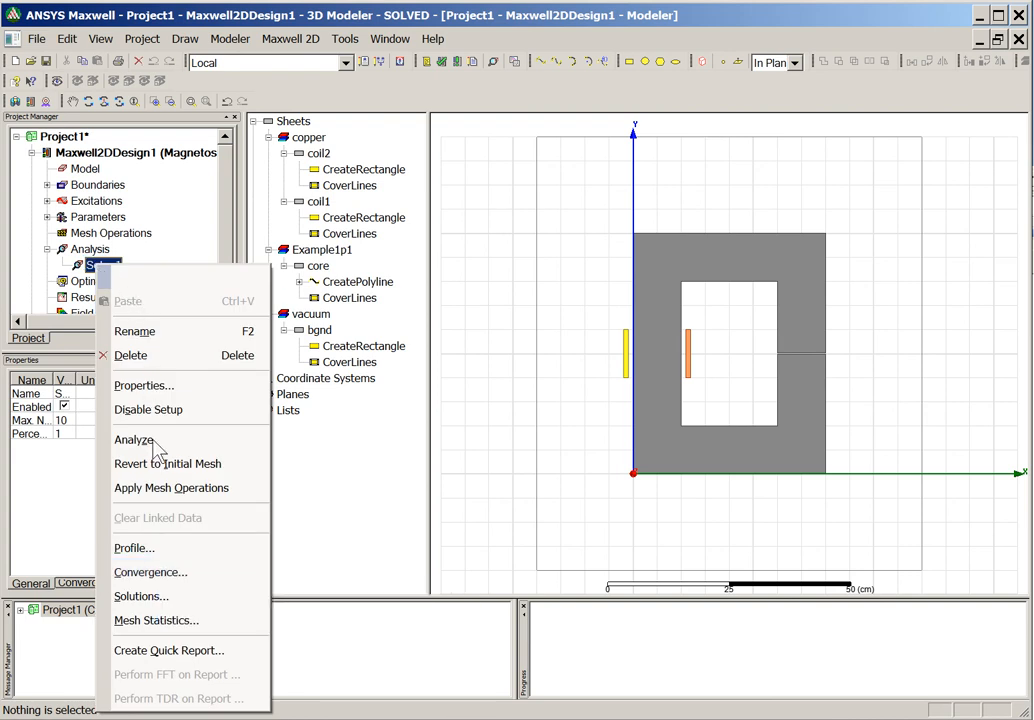
click(158, 573)
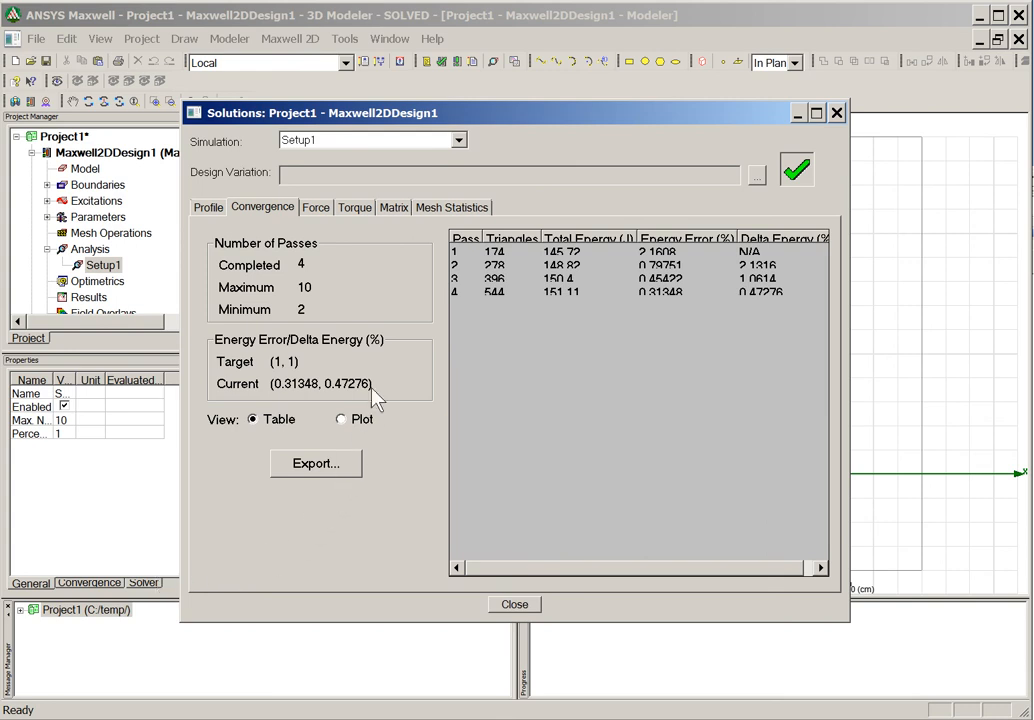
click(394, 208)
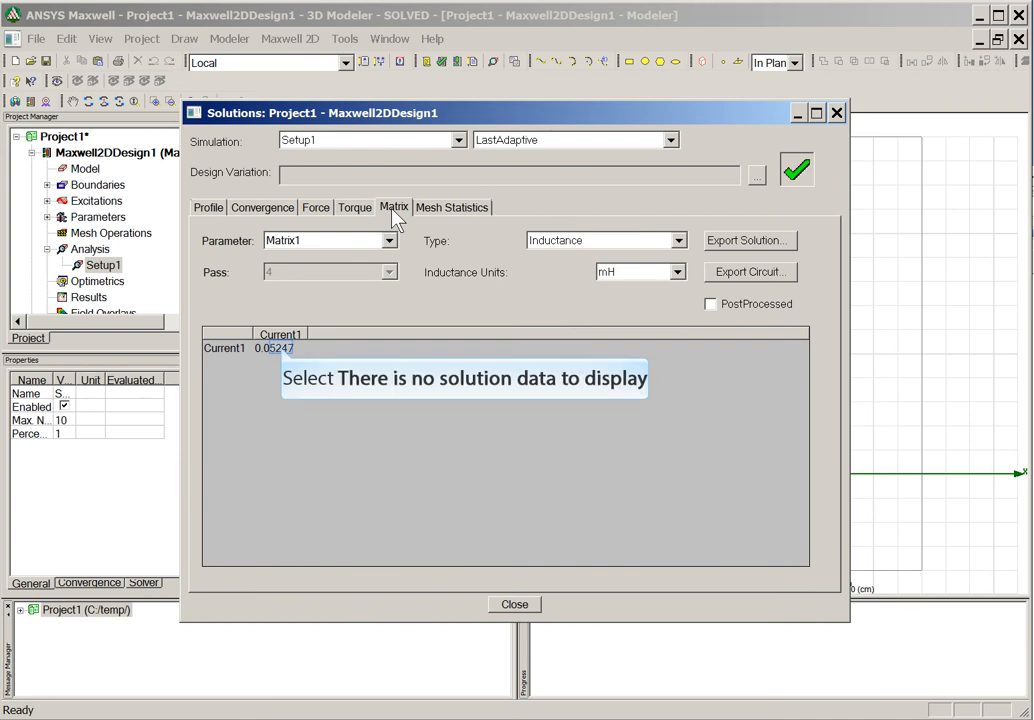
Switch to the FEAInductance worksheet in Mathcad and review the turns, depth and FEA inductance entered for the coil calculation
click(282, 349)
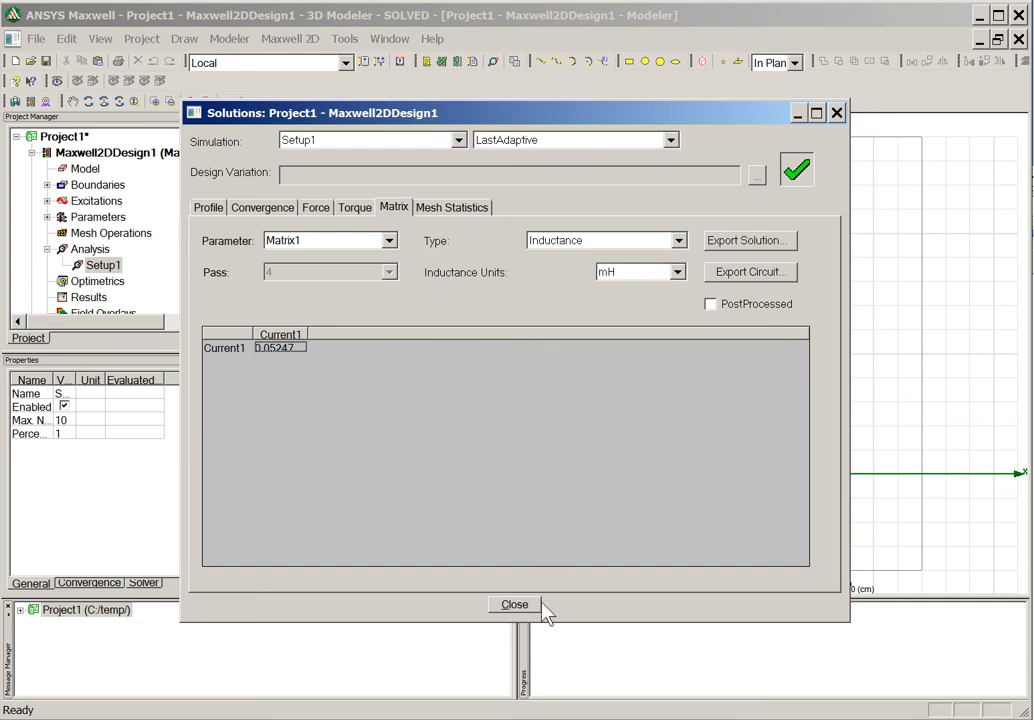
key(alt+Tab)
key(alt+Tab)
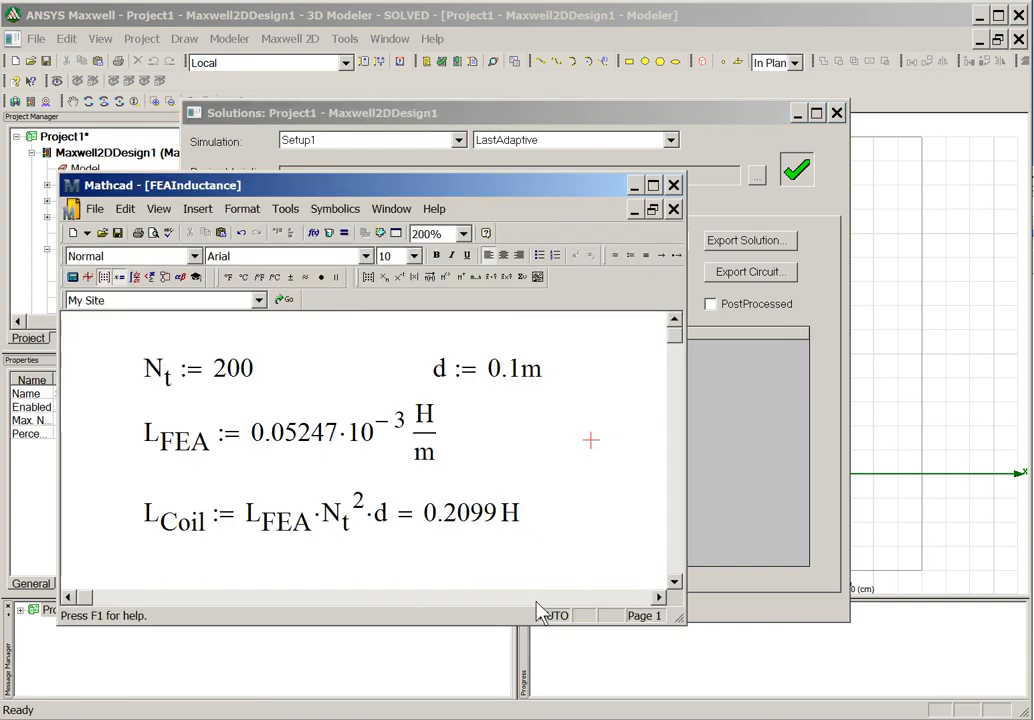
drag(425, 193, 507, 168)
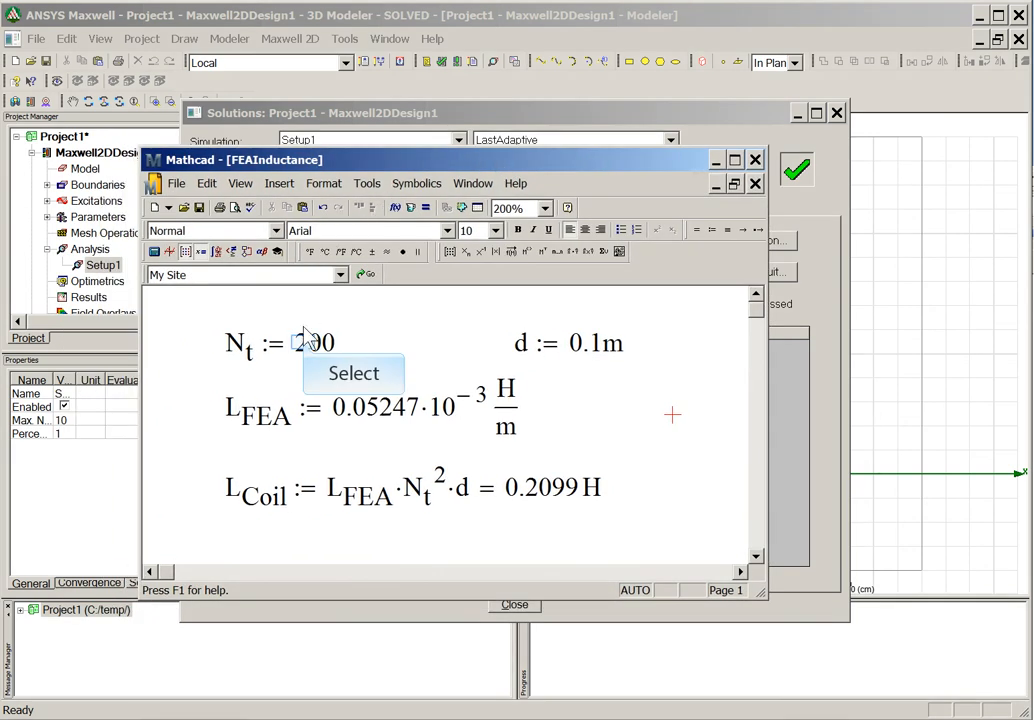
click(334, 346)
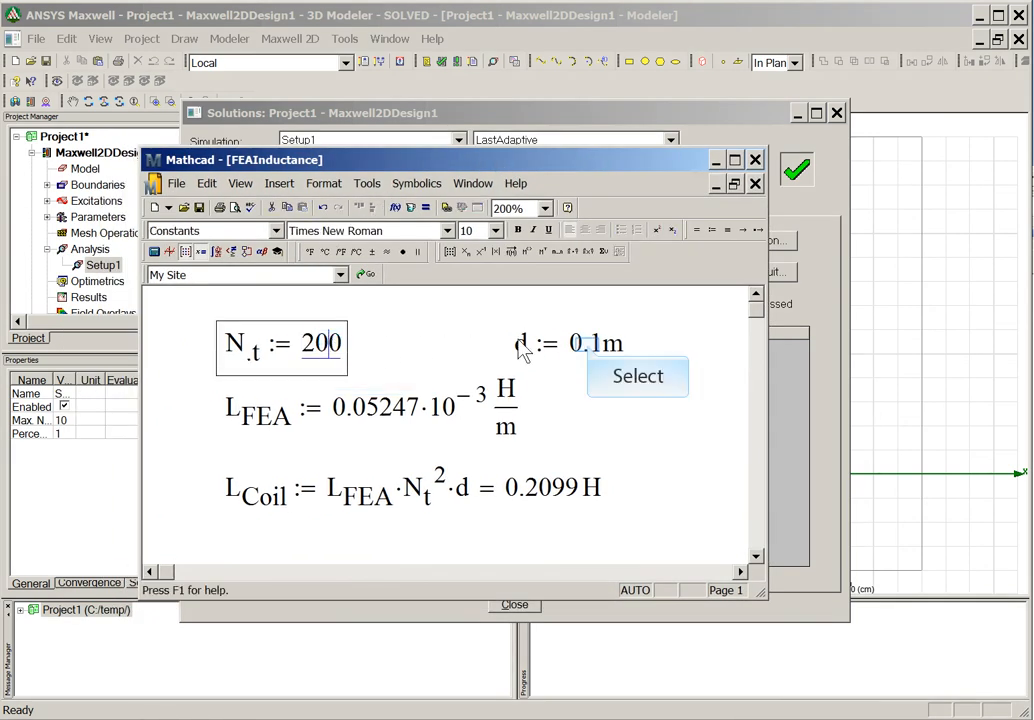
click(593, 352)
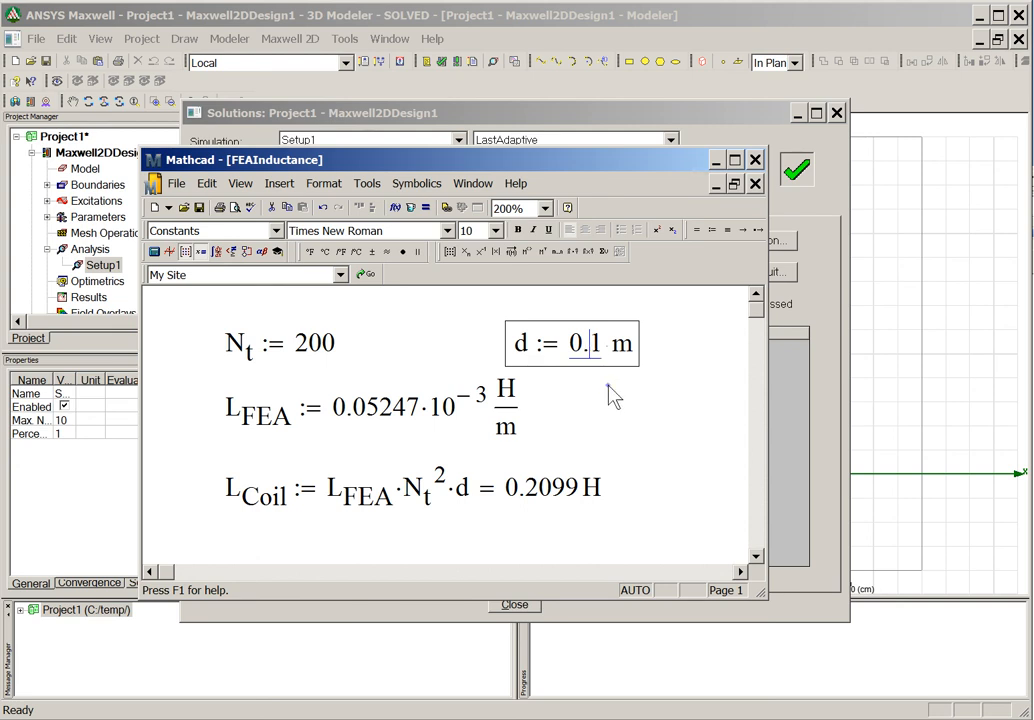
click(607, 382)
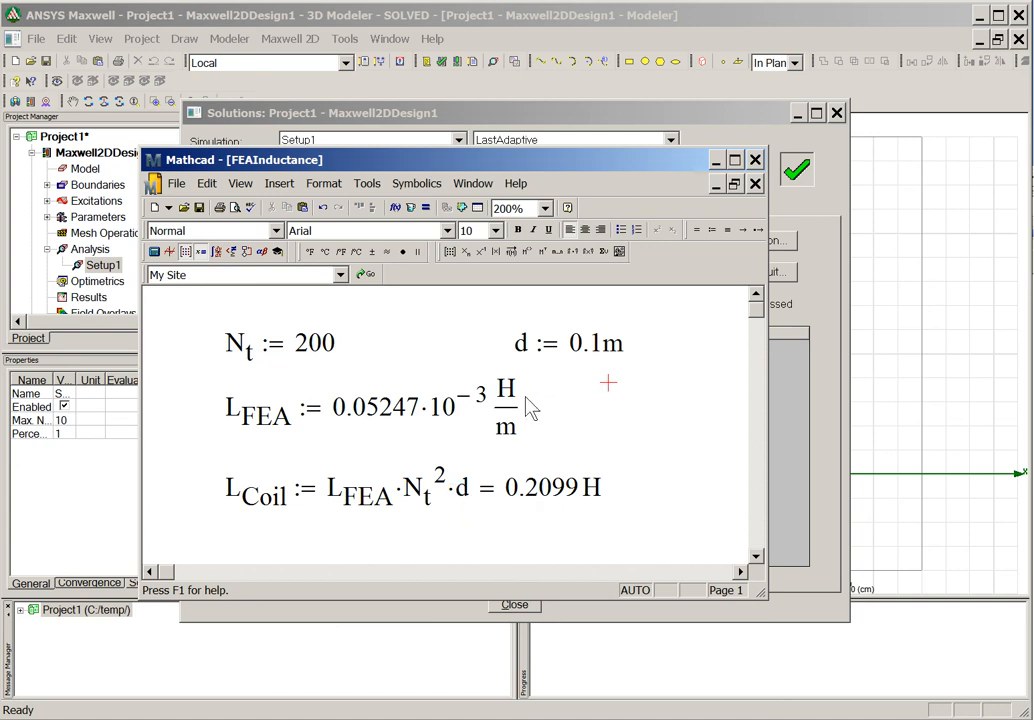
Examine the coil inductance formula and its result, return to ANSYS Maxwell and close the solution data
click(463, 500)
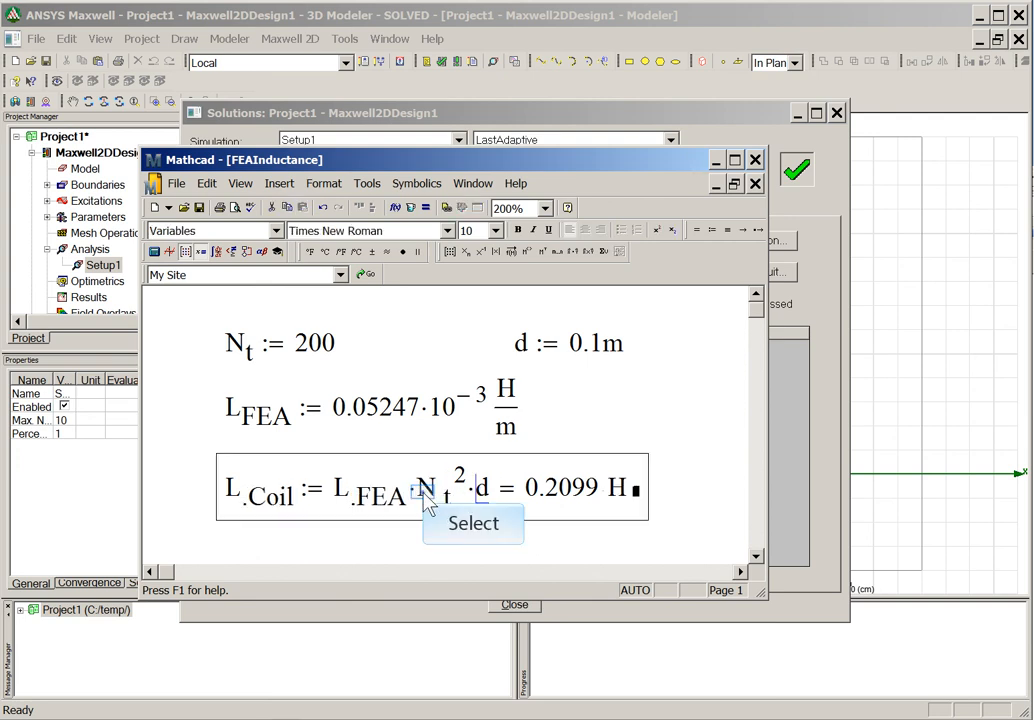
click(428, 495)
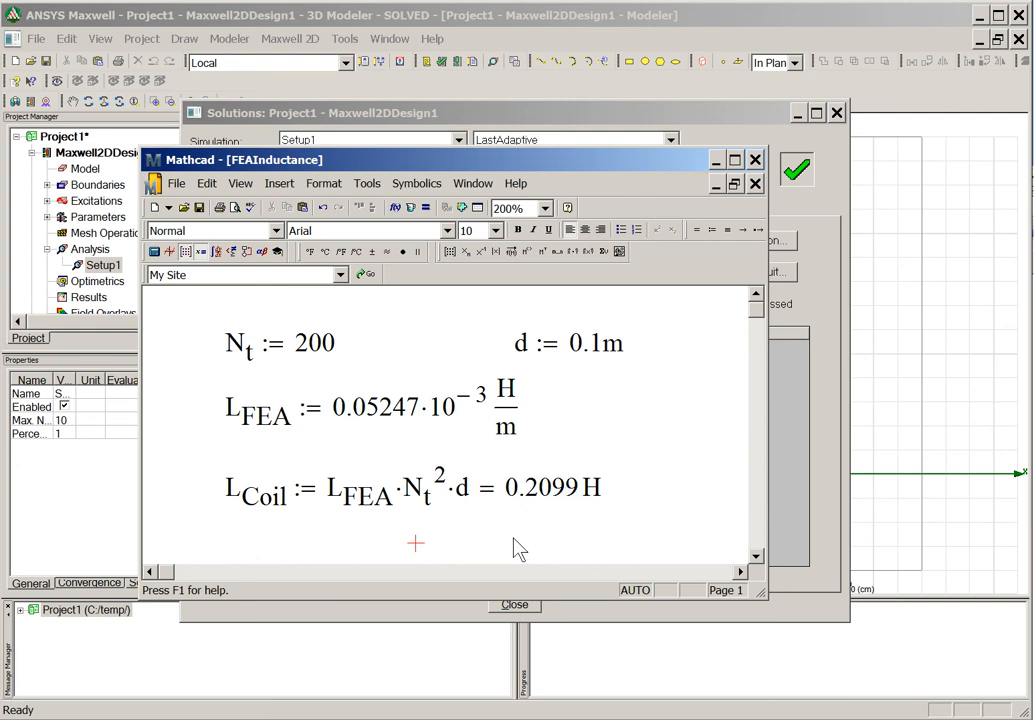
click(567, 496)
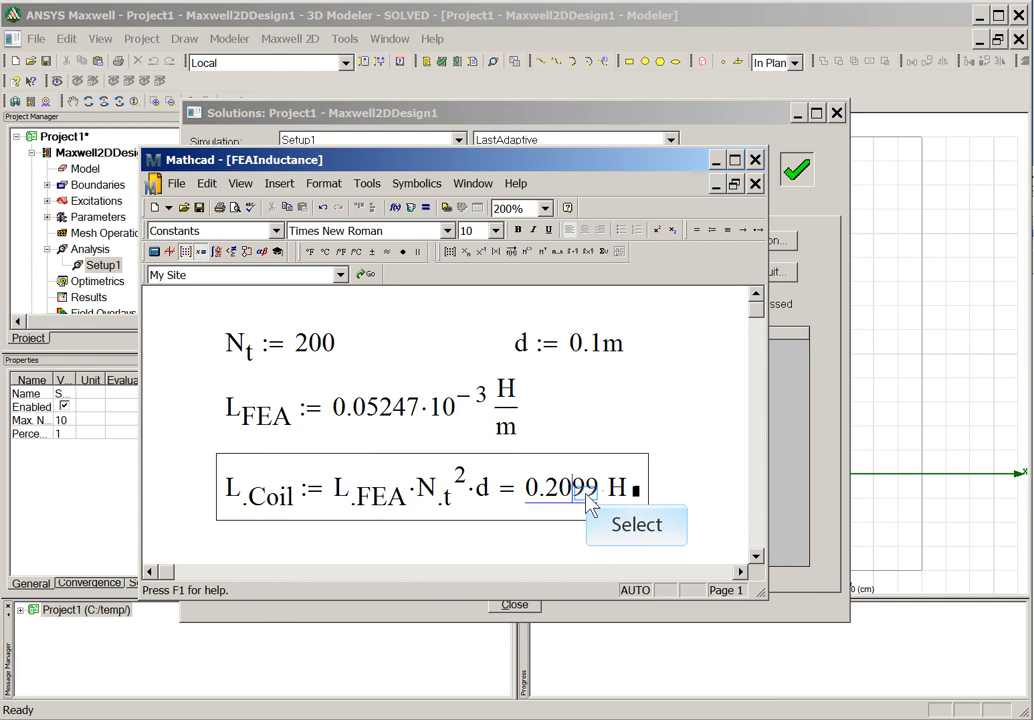
double_click(585, 491)
click(689, 464)
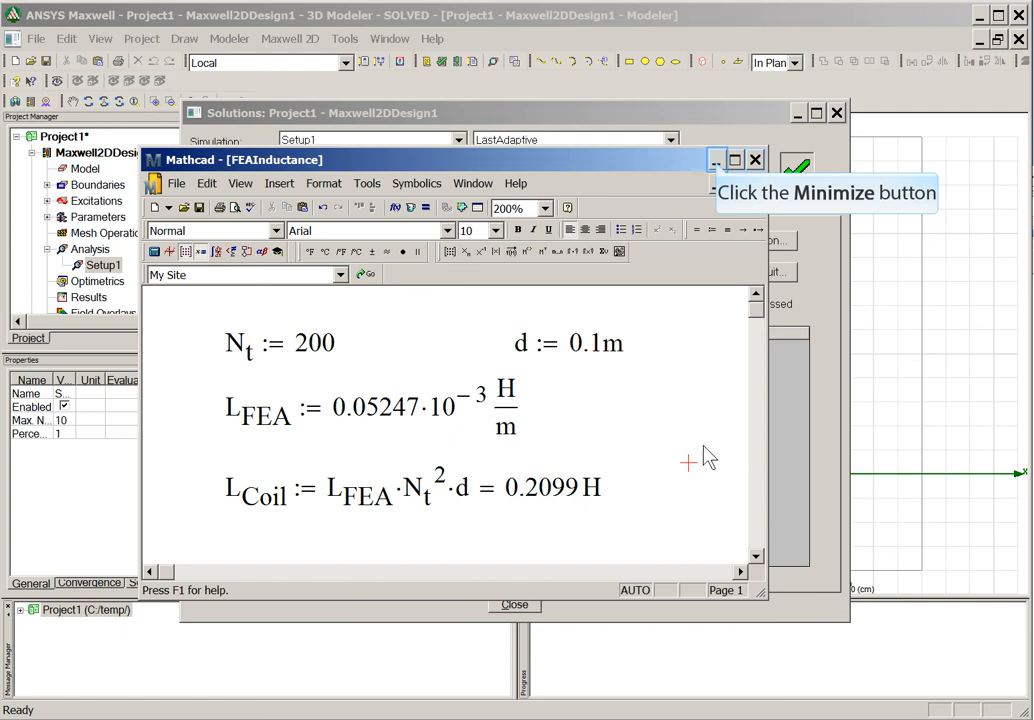
click(716, 162)
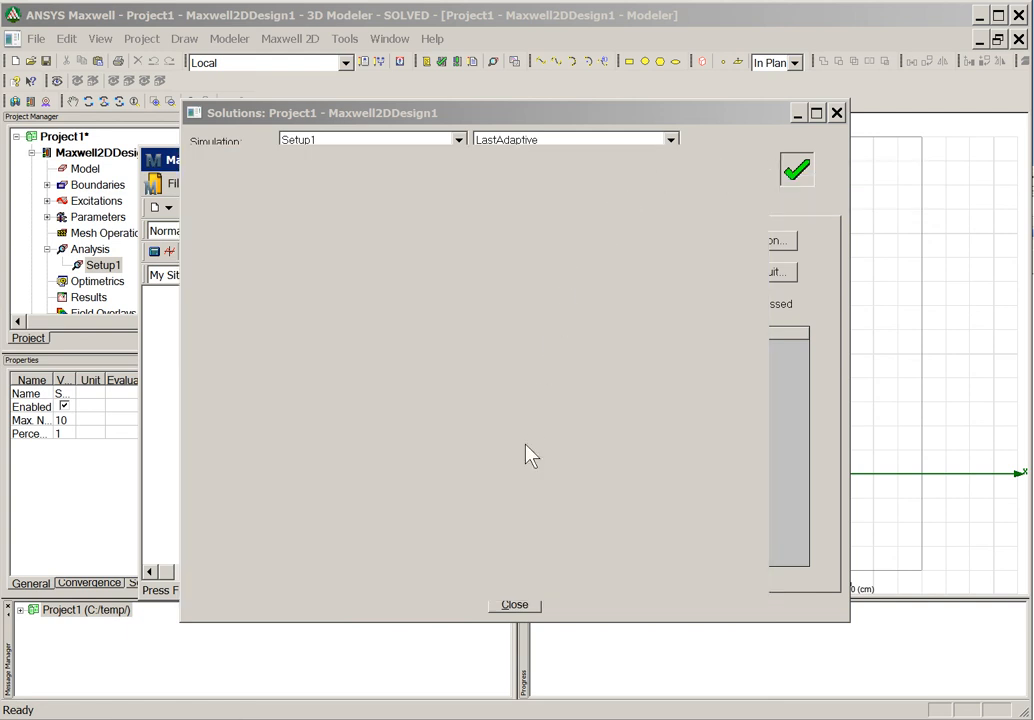
click(516, 605)
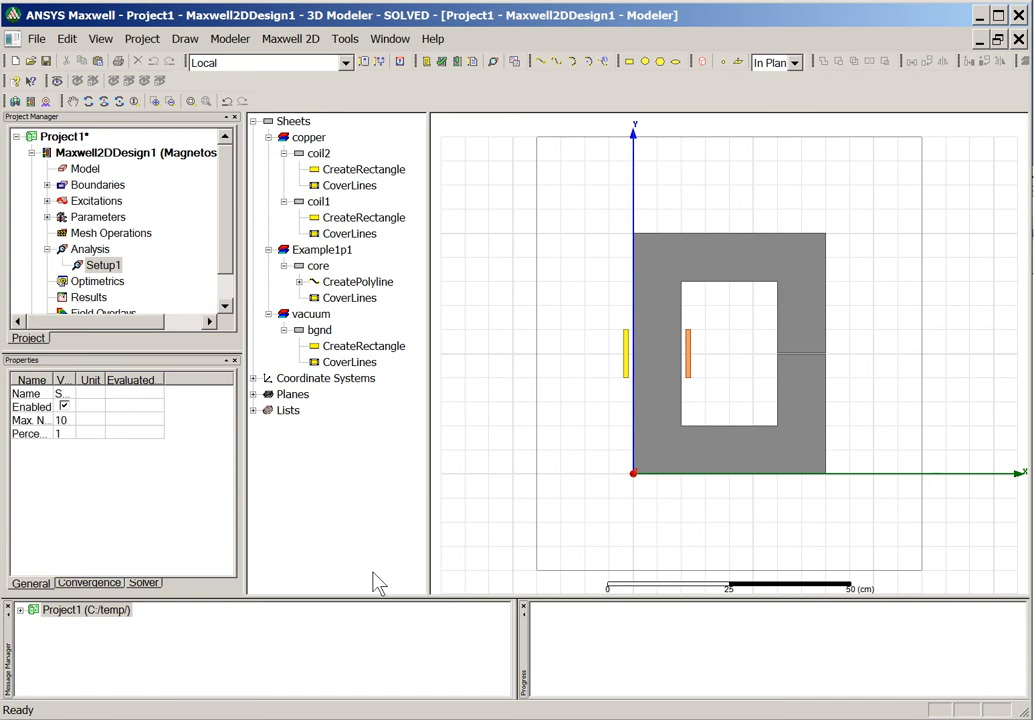
Create a mesh plot on all objects of the model using the Setup1 : LastAdaptive solution
drag(226, 277, 226, 300)
click(117, 283)
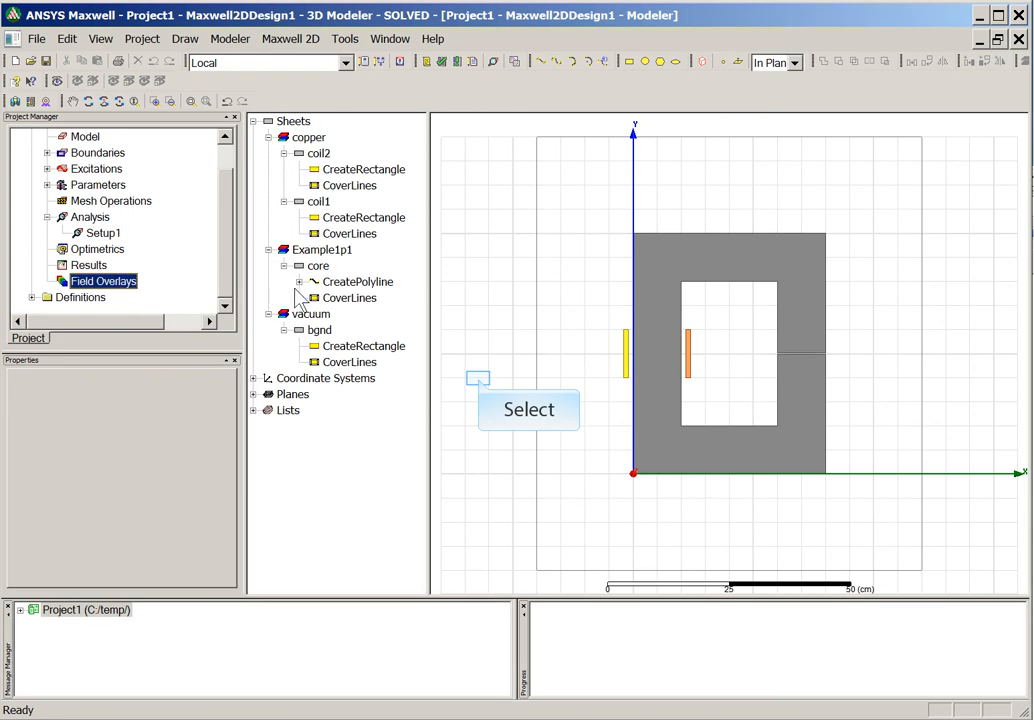
click(478, 375)
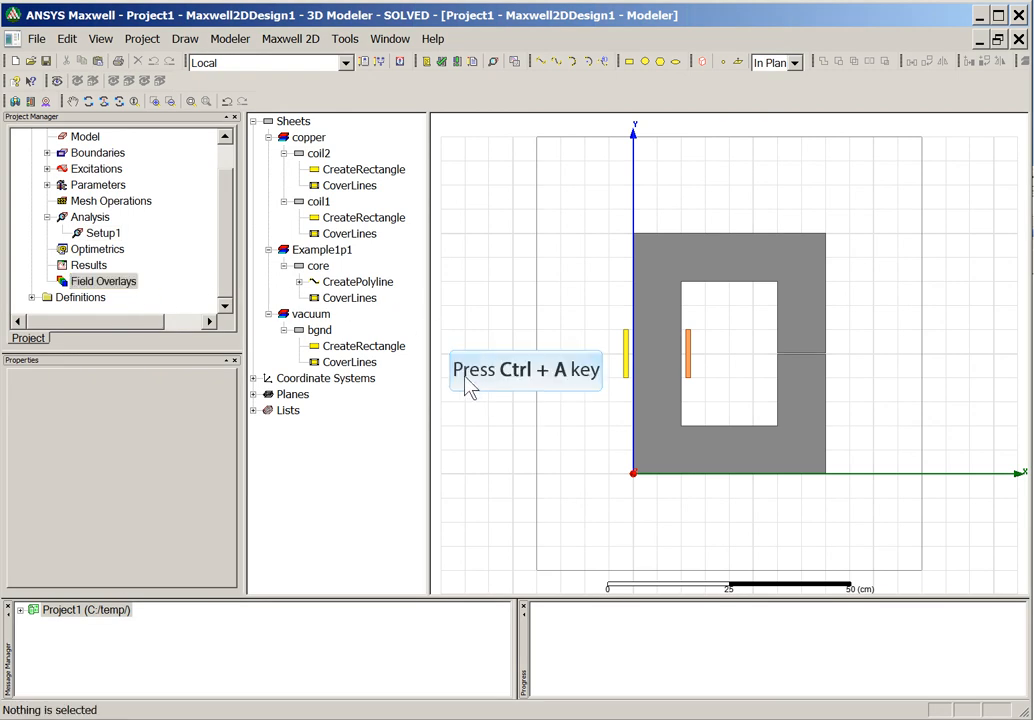
key(ctrl+a)
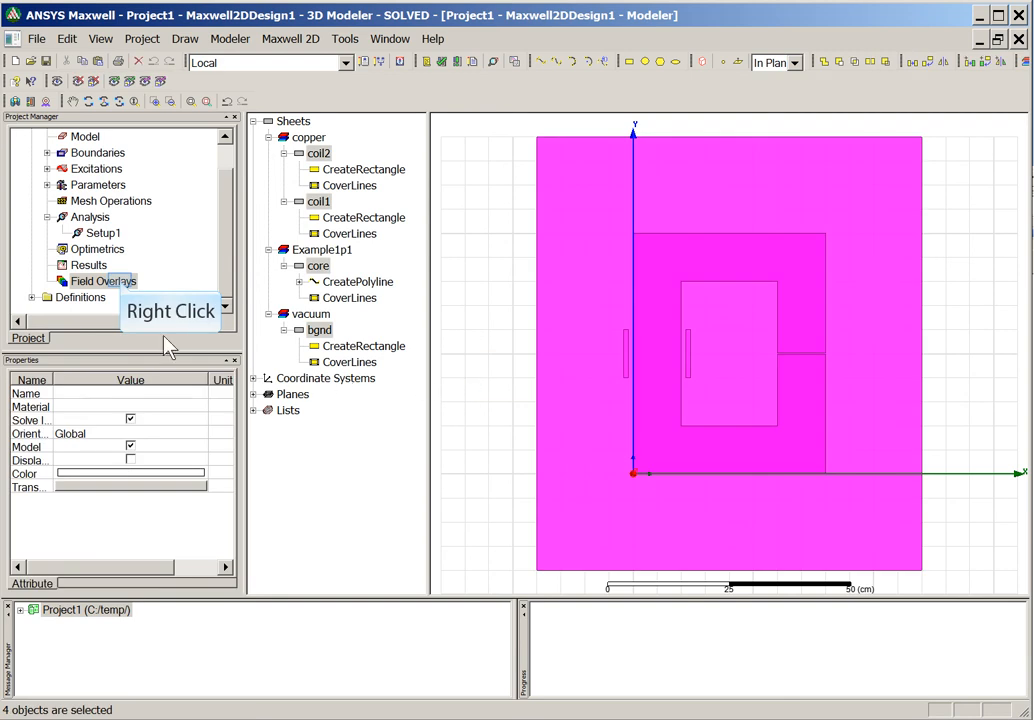
right_click(121, 288)
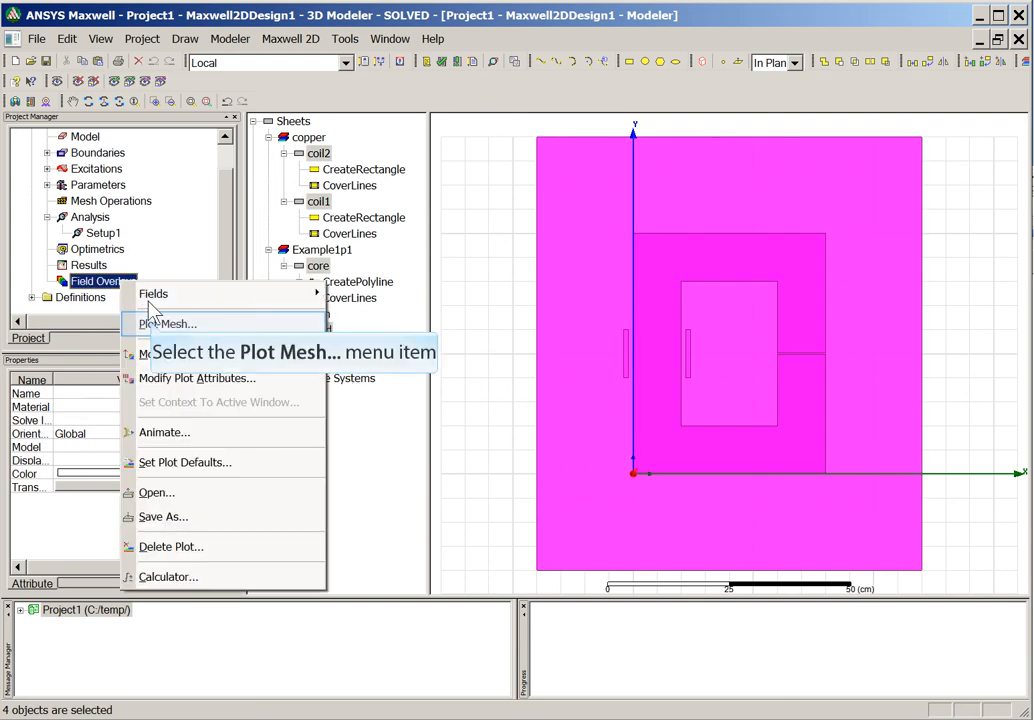
click(152, 324)
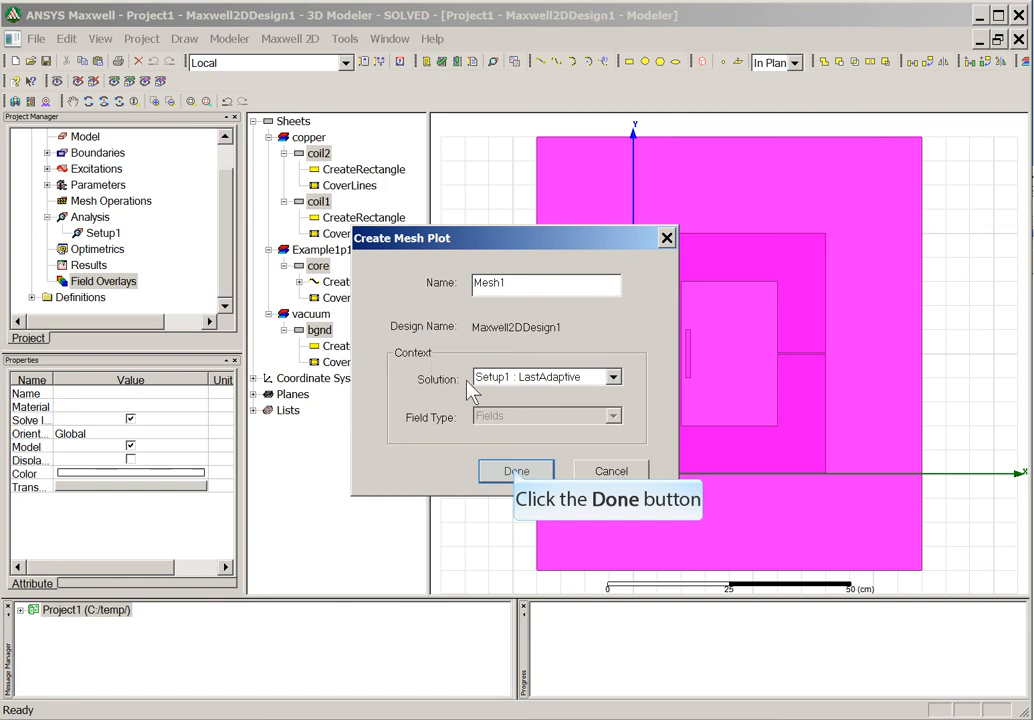
click(516, 471)
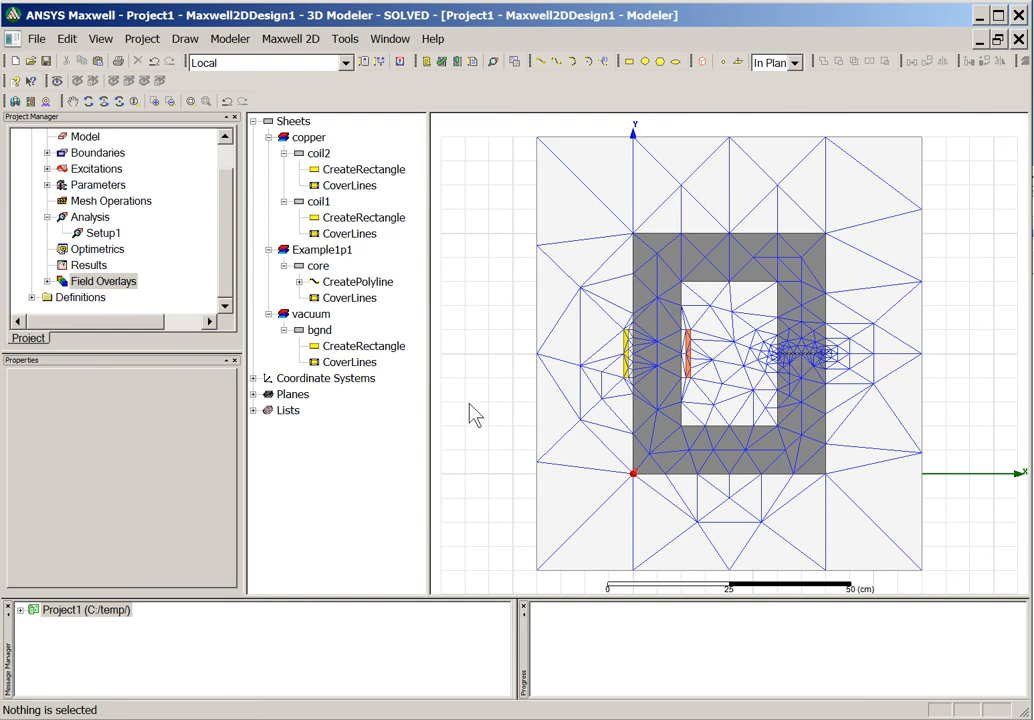
Create a Mag_B field plot on all objects, with AllObjects as the volume and Setup1 : LastAdaptive as the solution
key(ctrl+a)
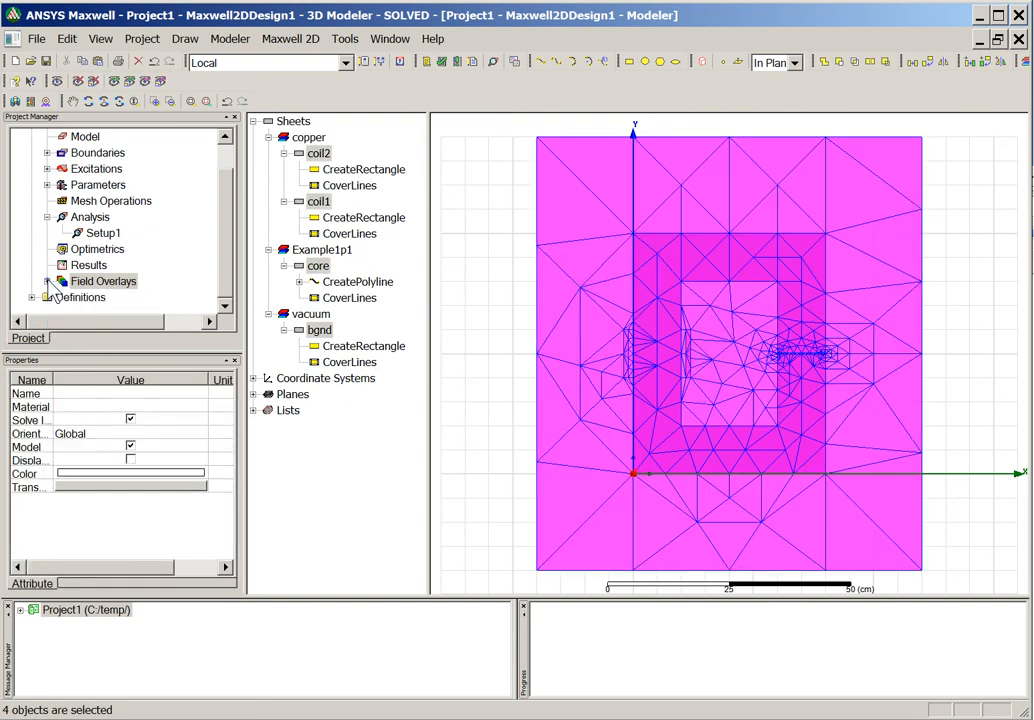
right_click(103, 282)
mouse_move(97, 292)
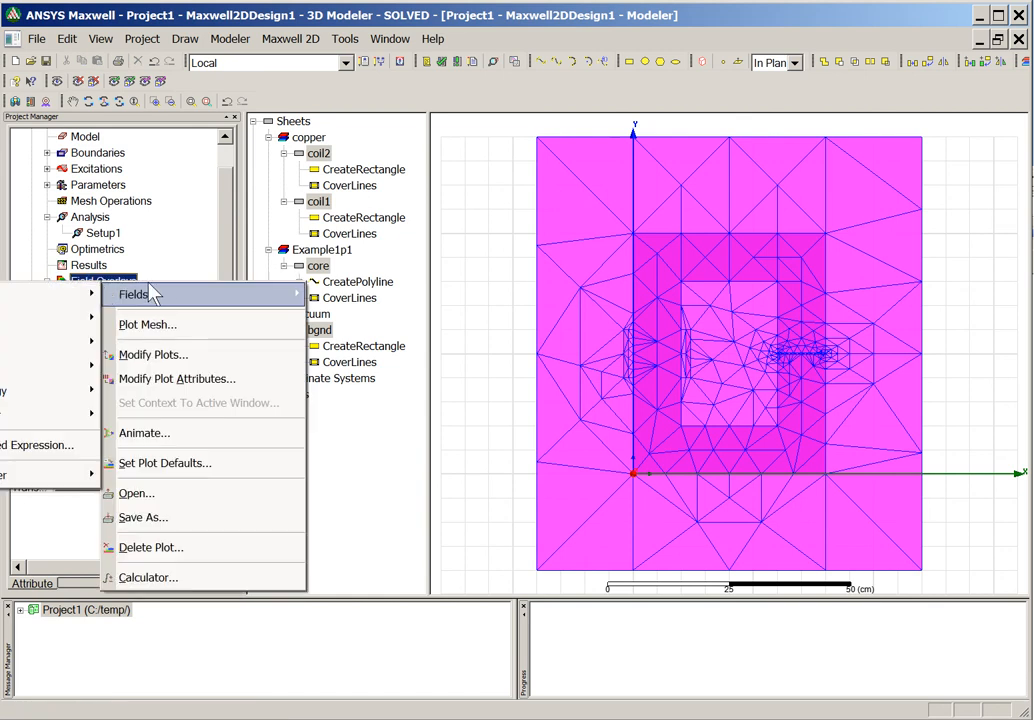
click(181, 296)
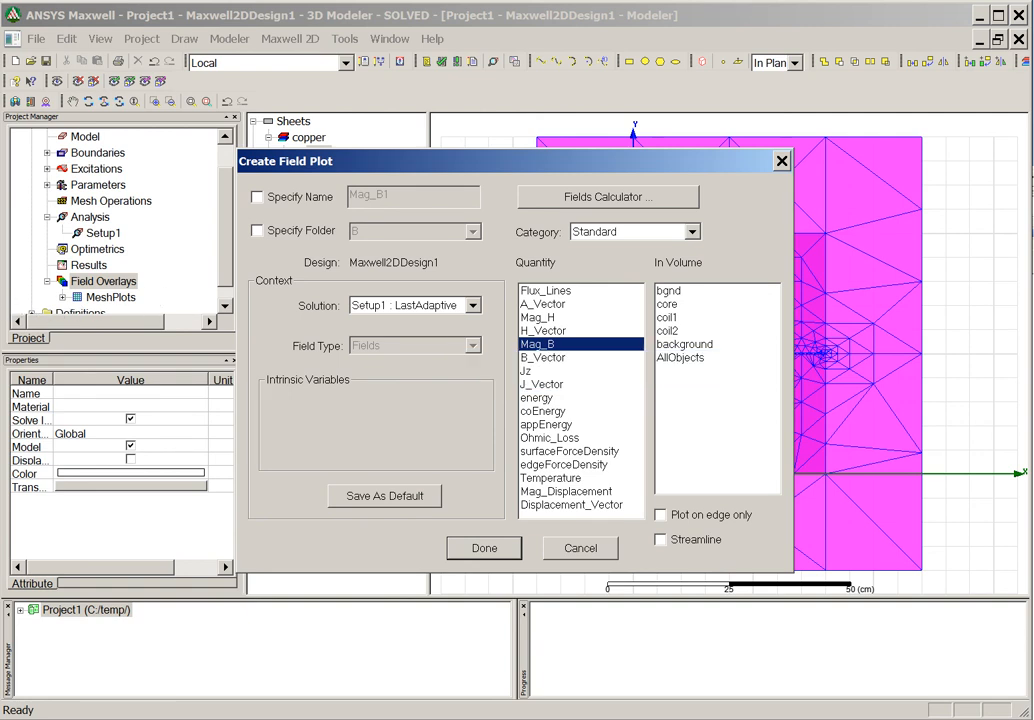
click(687, 358)
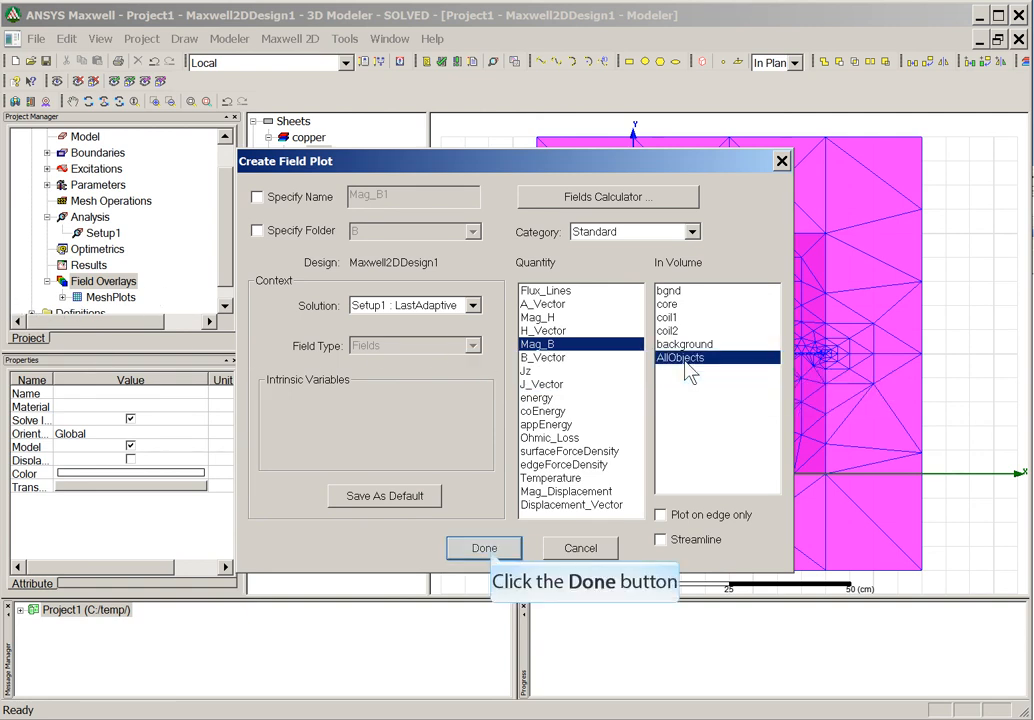
click(484, 548)
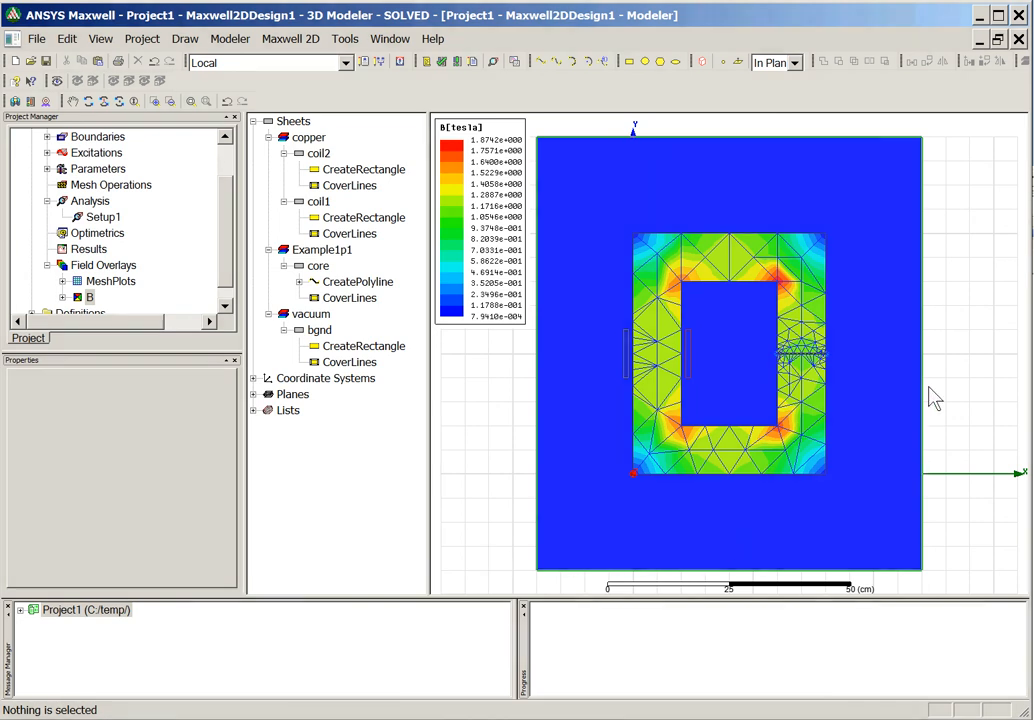
Examine the flux density and mesh refinement around the core's air gap, then across the whole model
scroll(910, 405, up, 4)
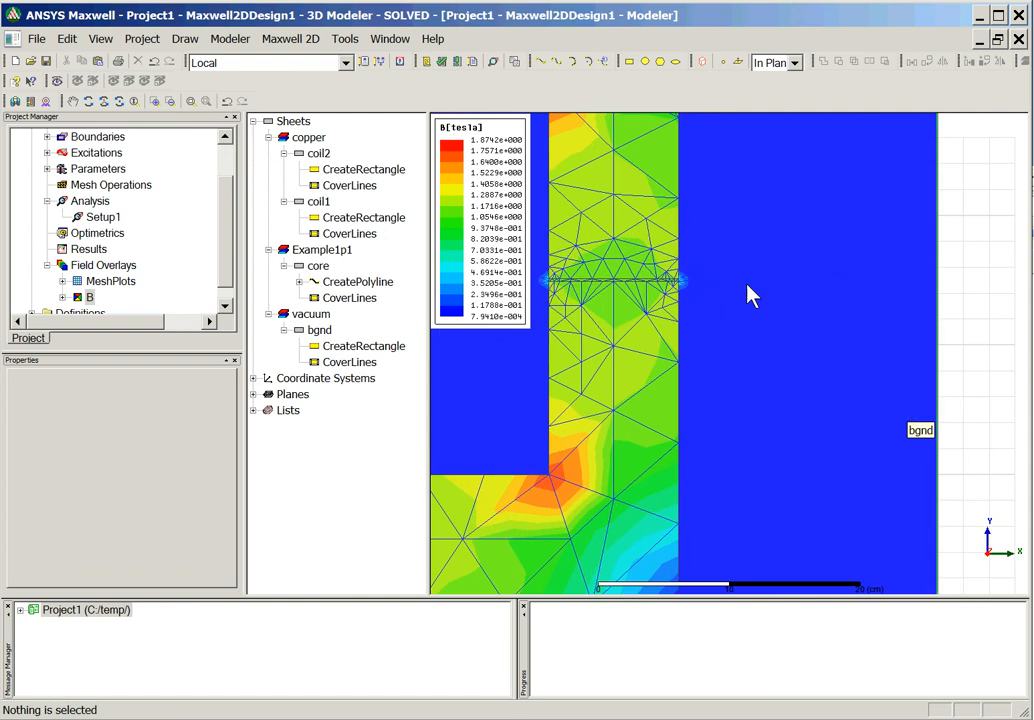
drag(767, 296, 885, 400)
scroll(883, 392, up, 4)
drag(871, 330, 1032, 360)
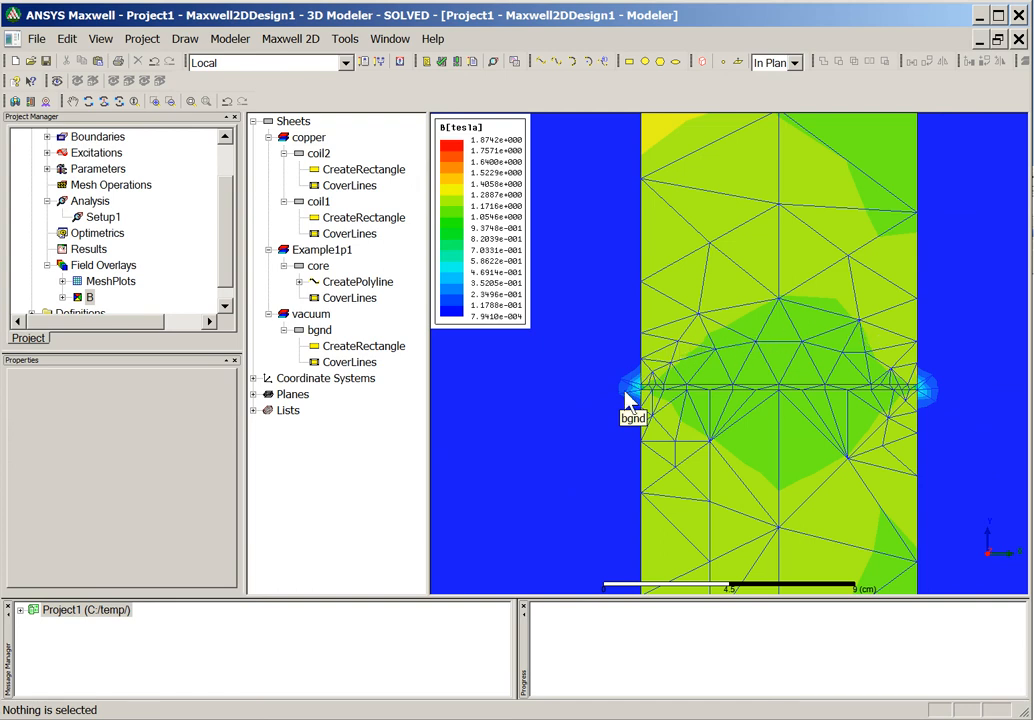
scroll(627, 400, down, 3)
scroll(627, 400, down, 5)
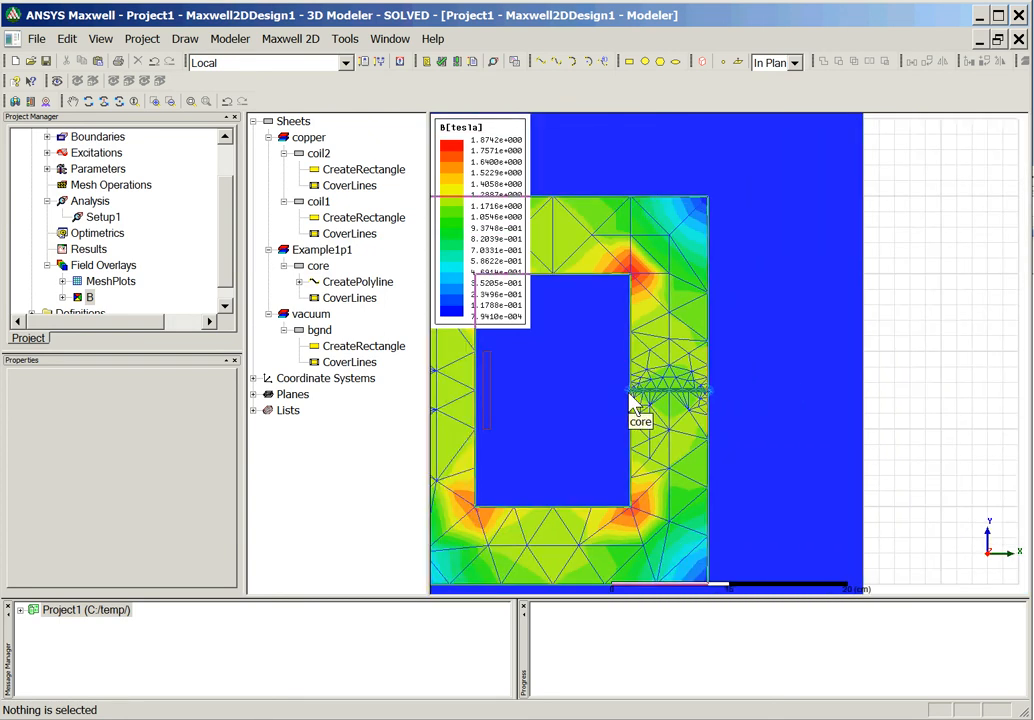
scroll(648, 392, down, 1)
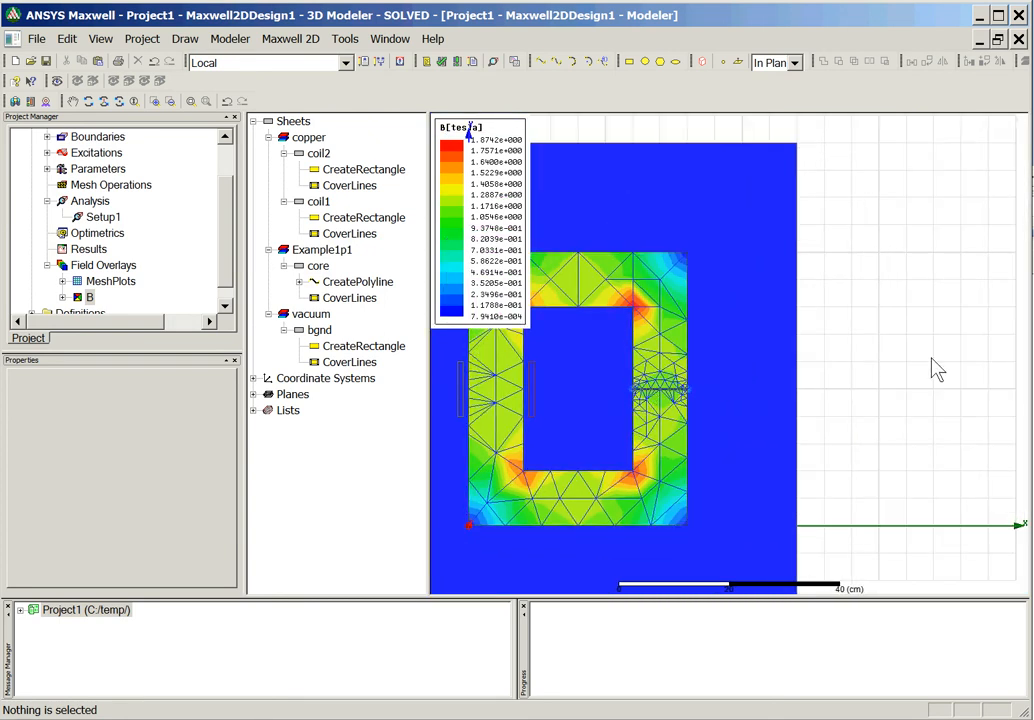
key(ctrl+d)
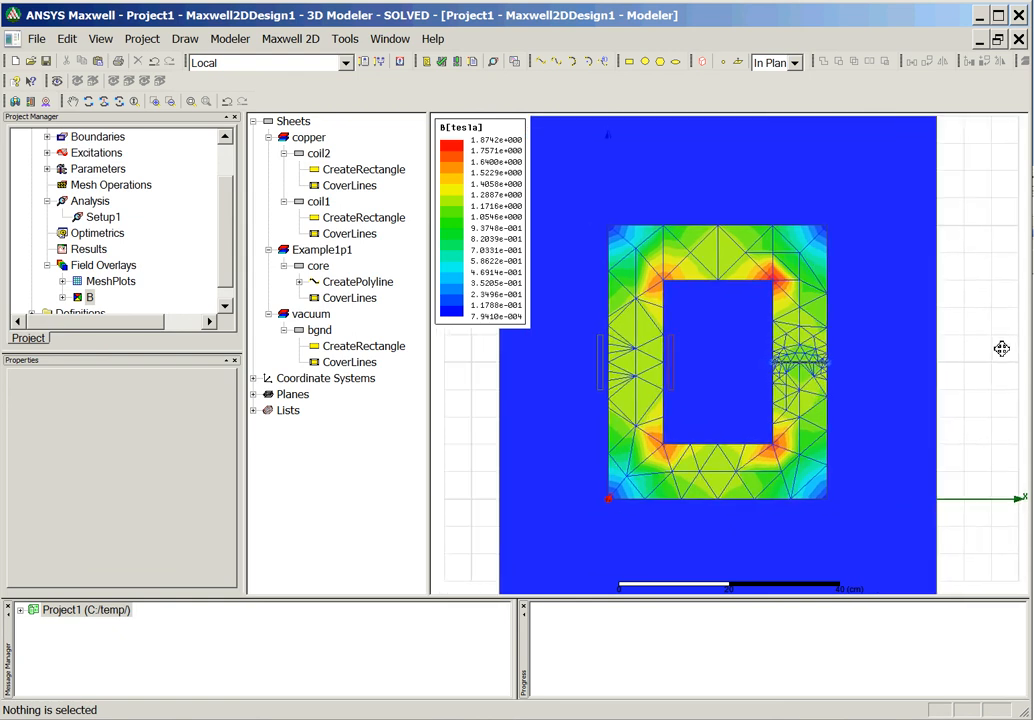
scroll(987, 352, down, 1)
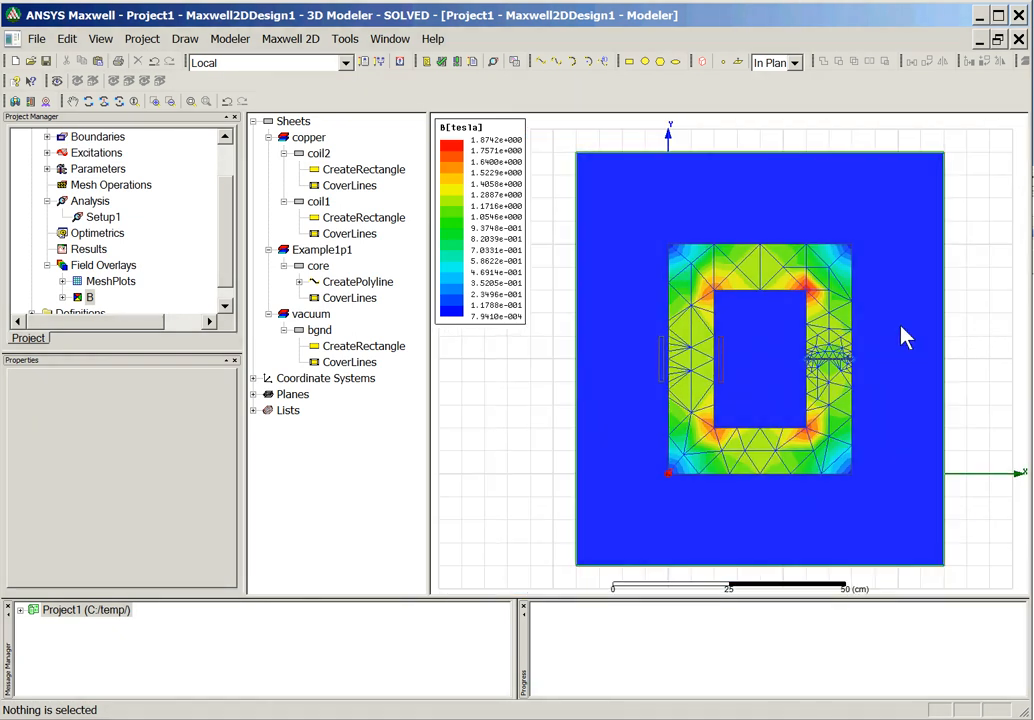
scroll(905, 338, up, 1)
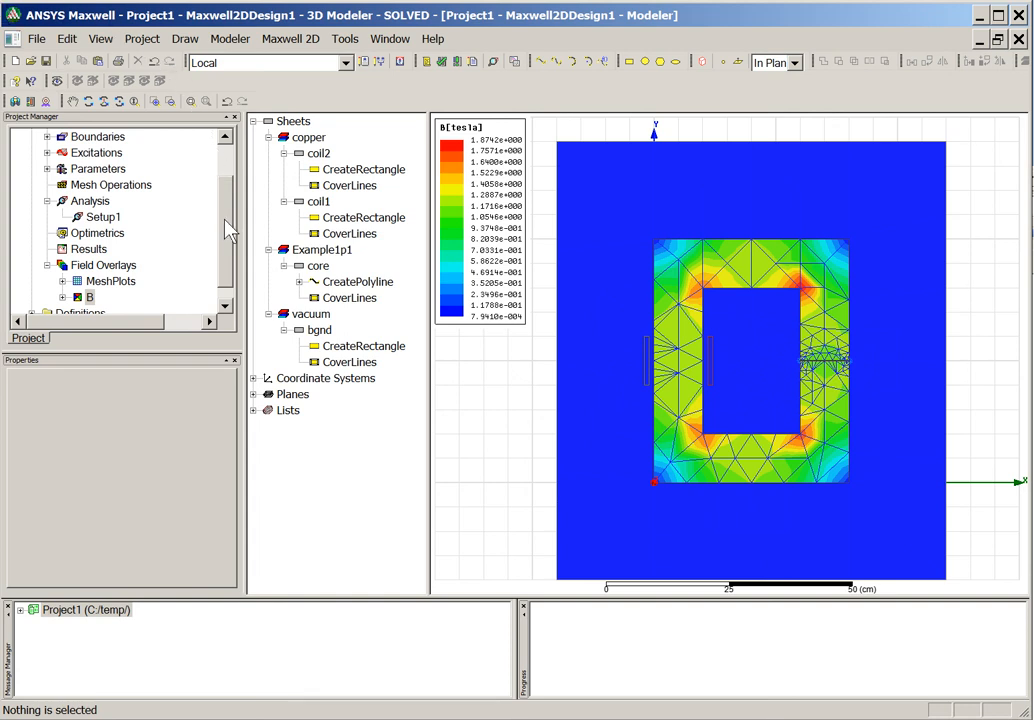
Start a new material for the core object from its material assignment and name it Example1p5
scroll(228, 275, down, 1)
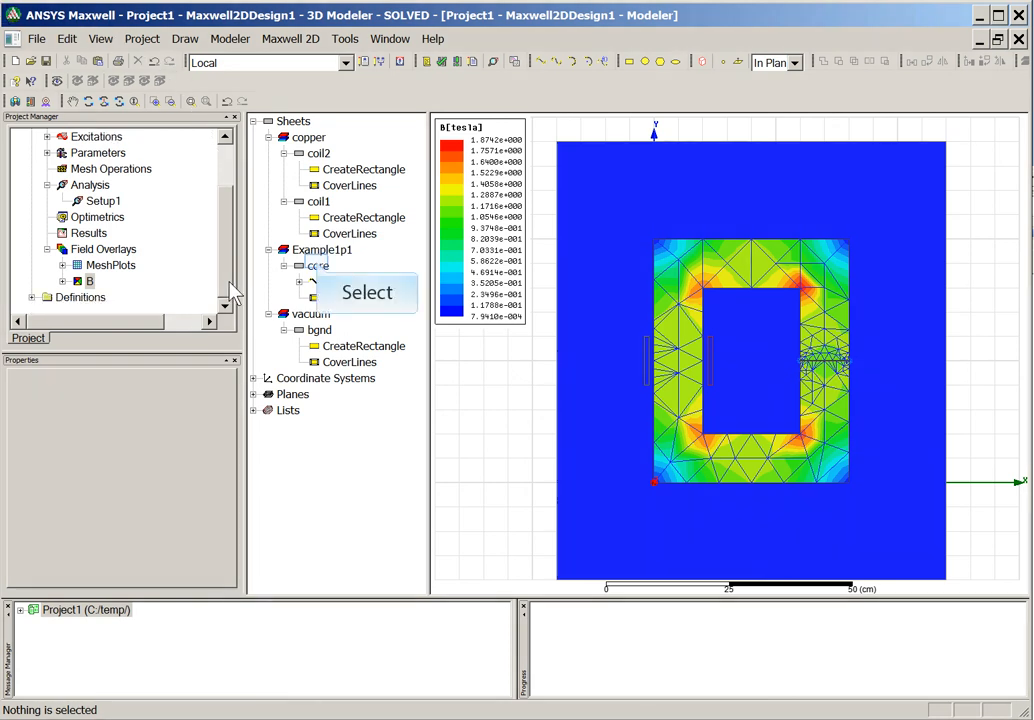
click(318, 266)
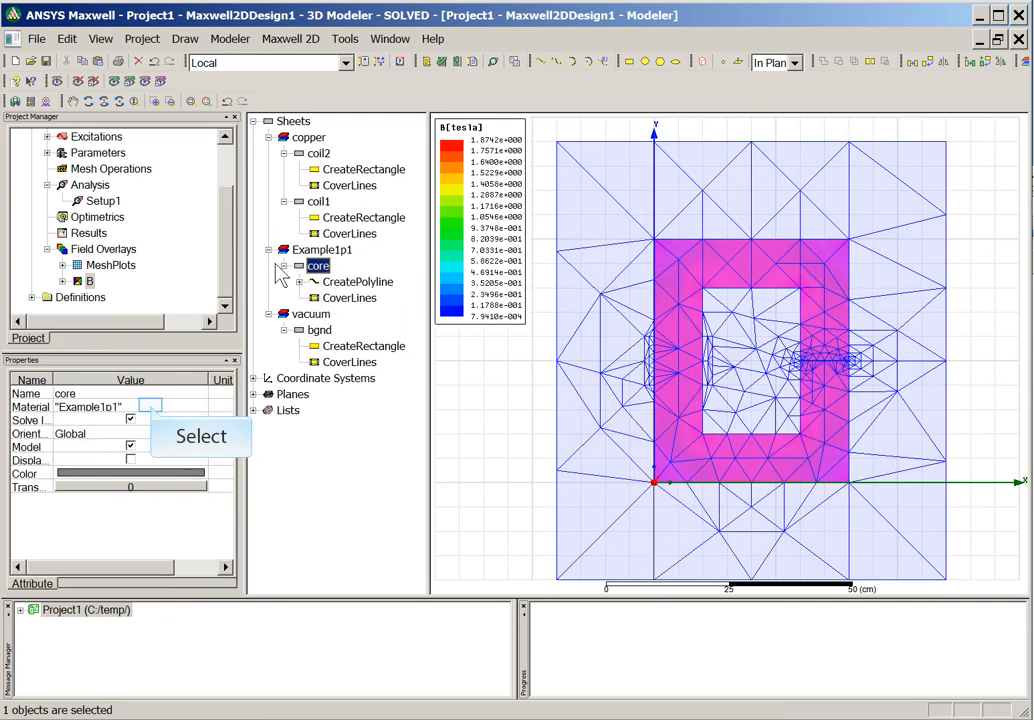
click(151, 407)
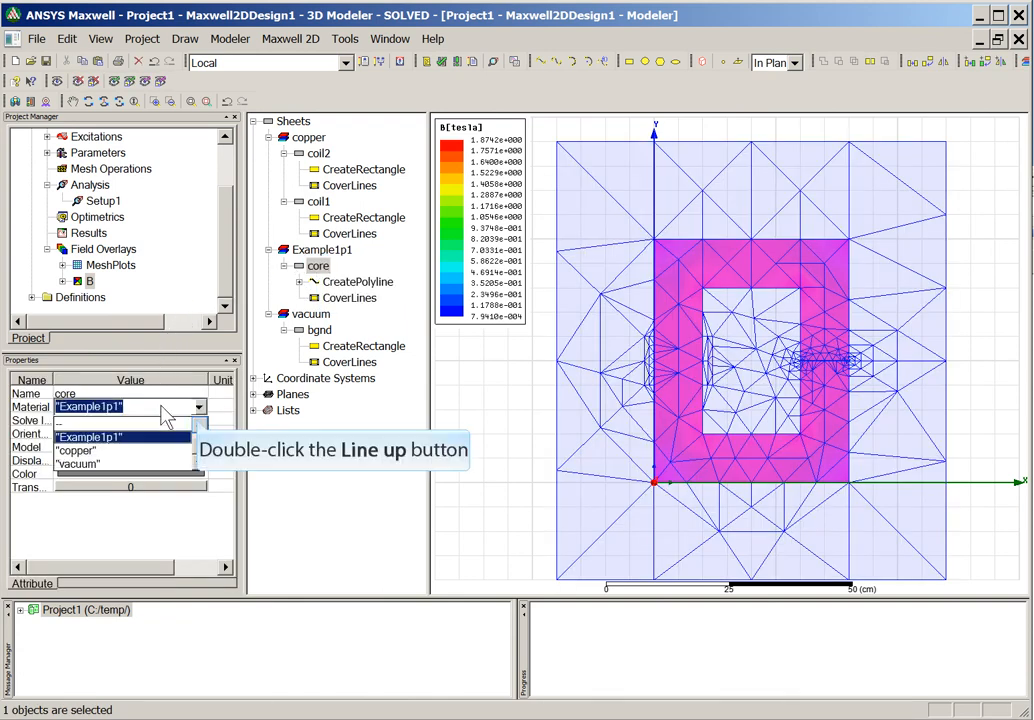
double_click(200, 425)
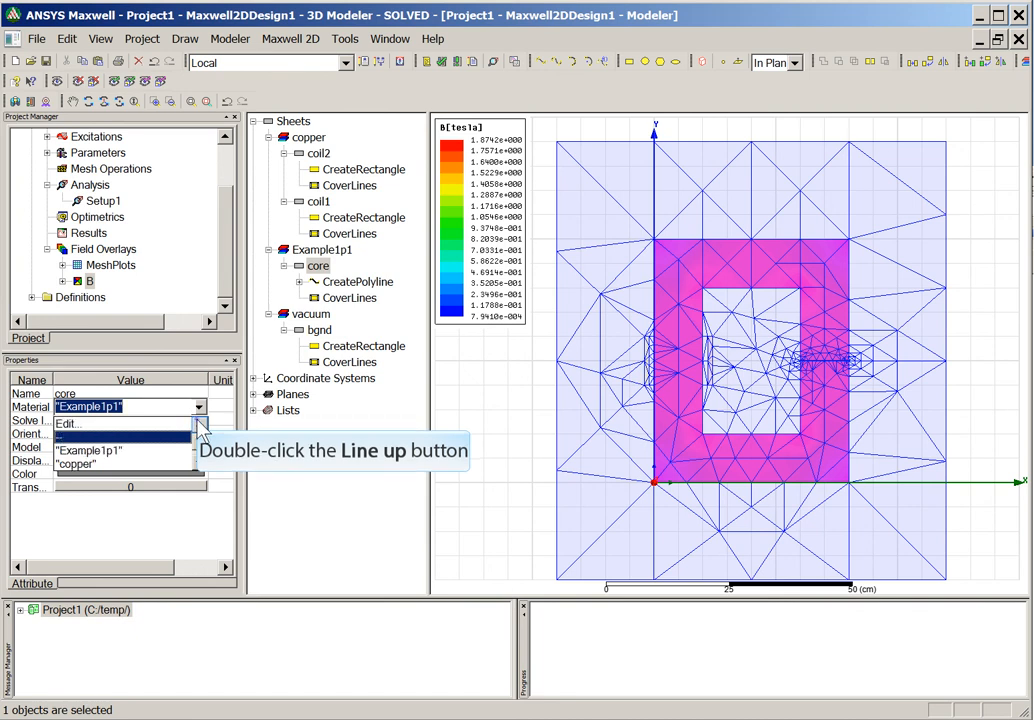
click(125, 424)
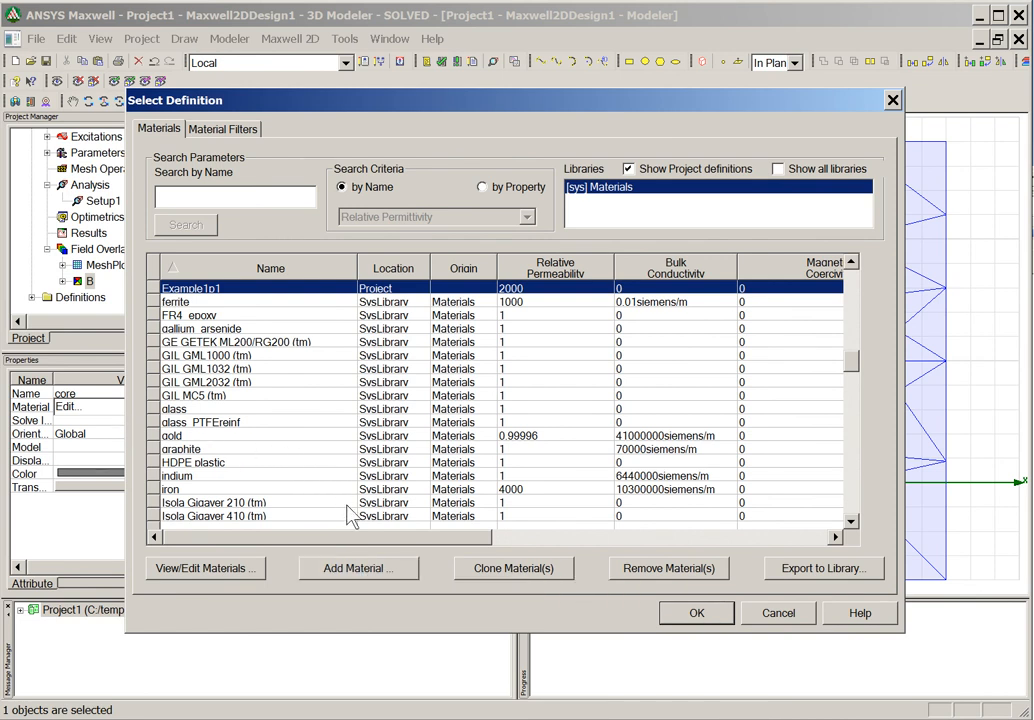
click(362, 570)
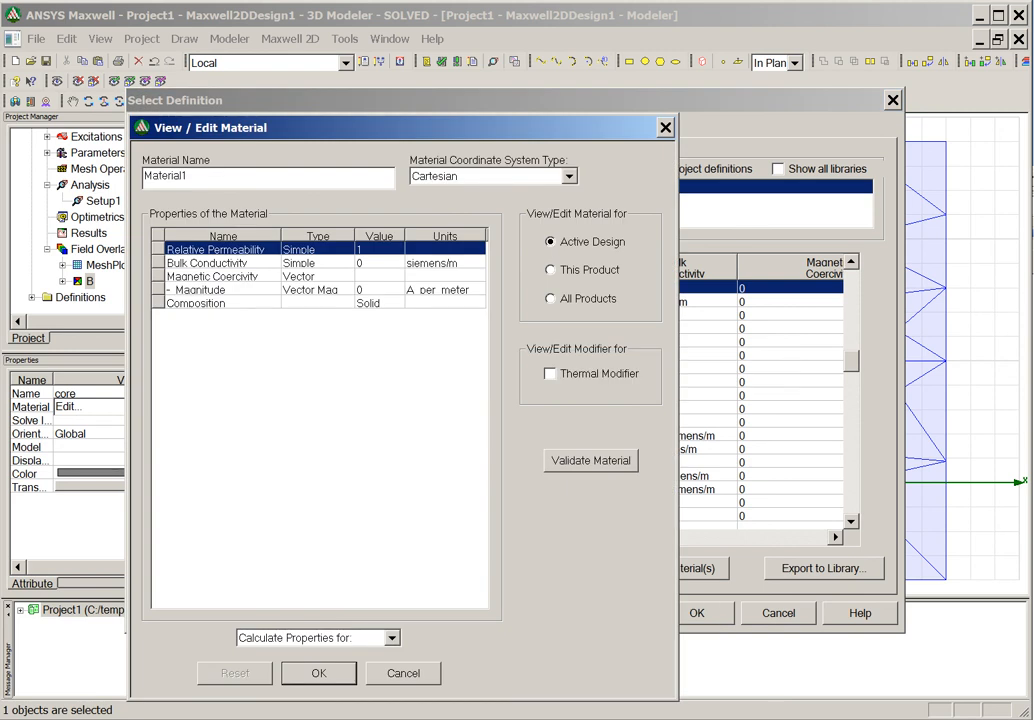
double_click(171, 175)
text(E)
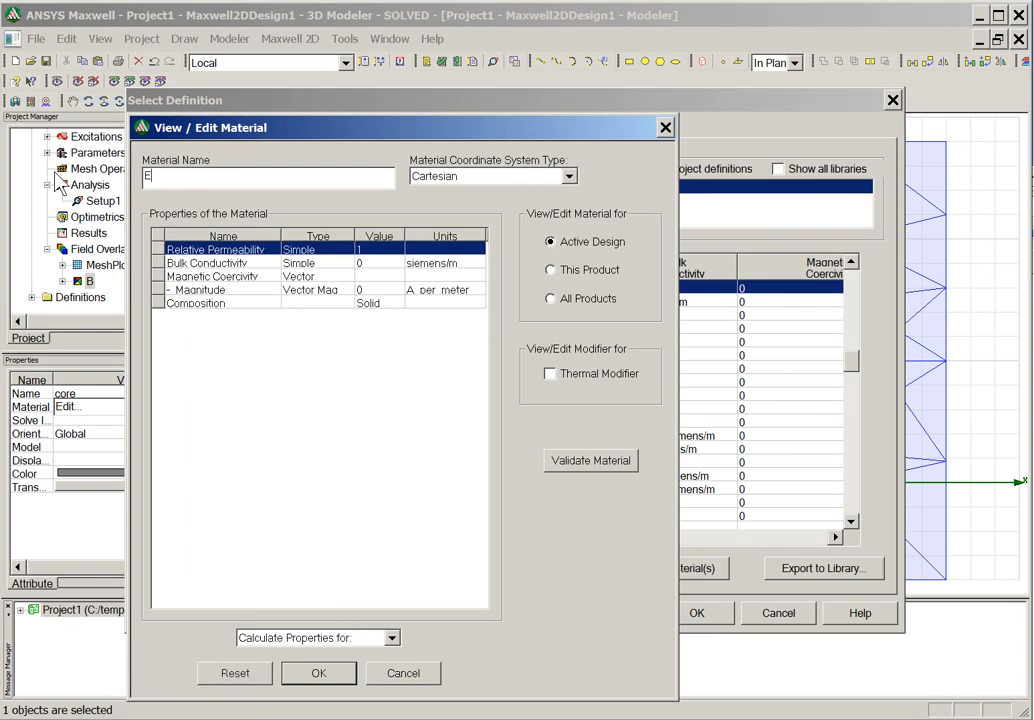
text(xample1p5)
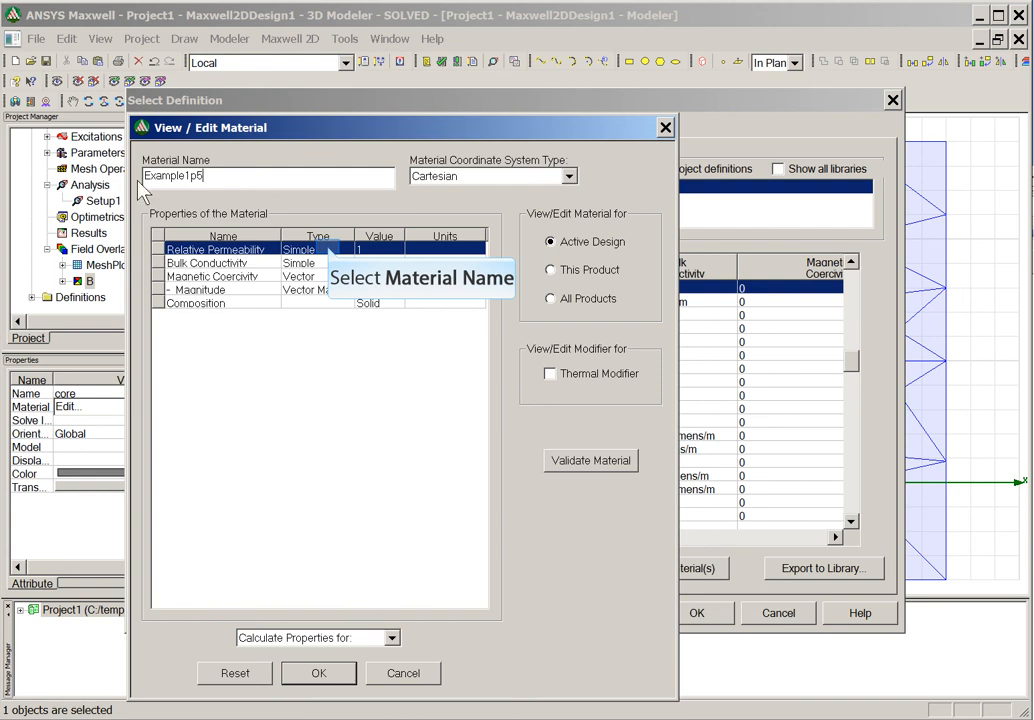
Set the new material's relative permeability type to Nonlinear and open its B-H curve for definition
click(331, 257)
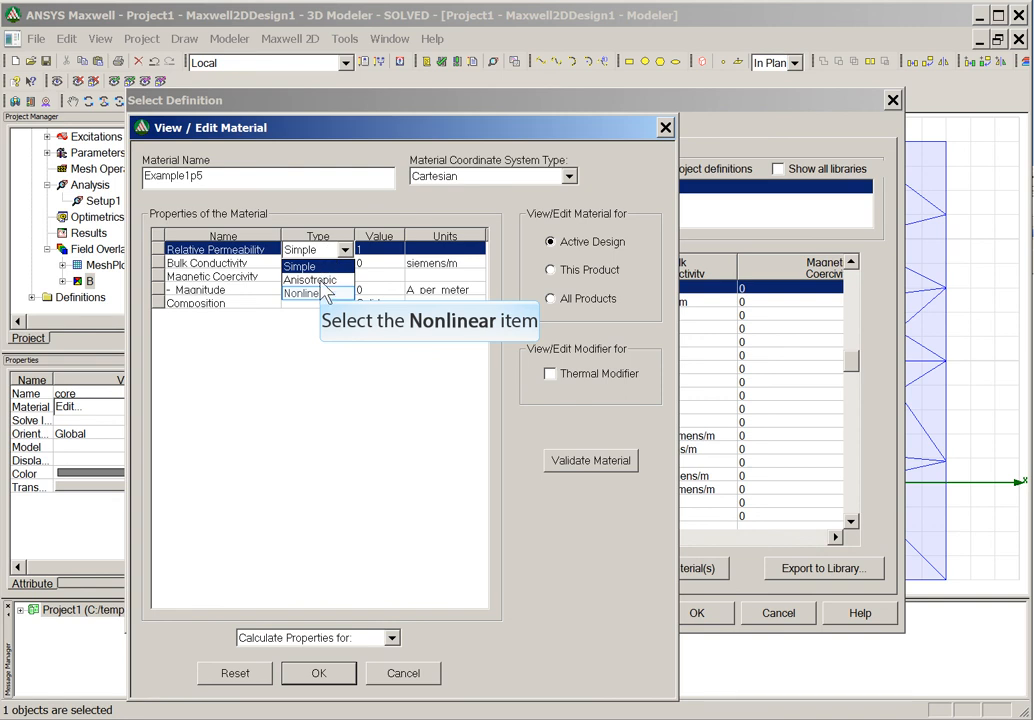
click(323, 294)
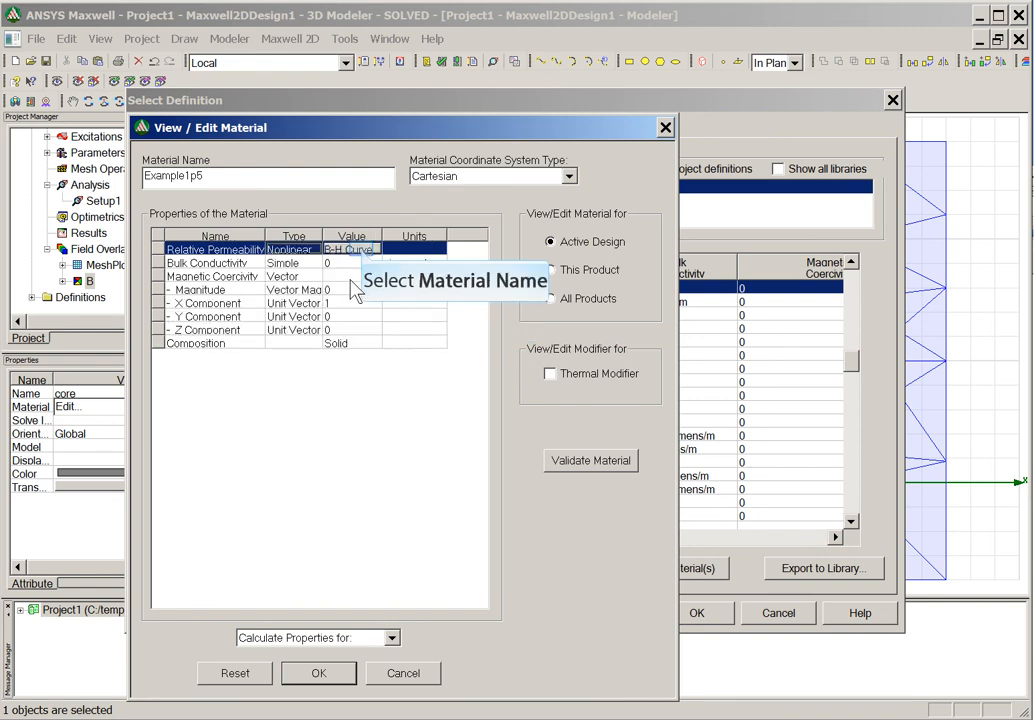
click(350, 249)
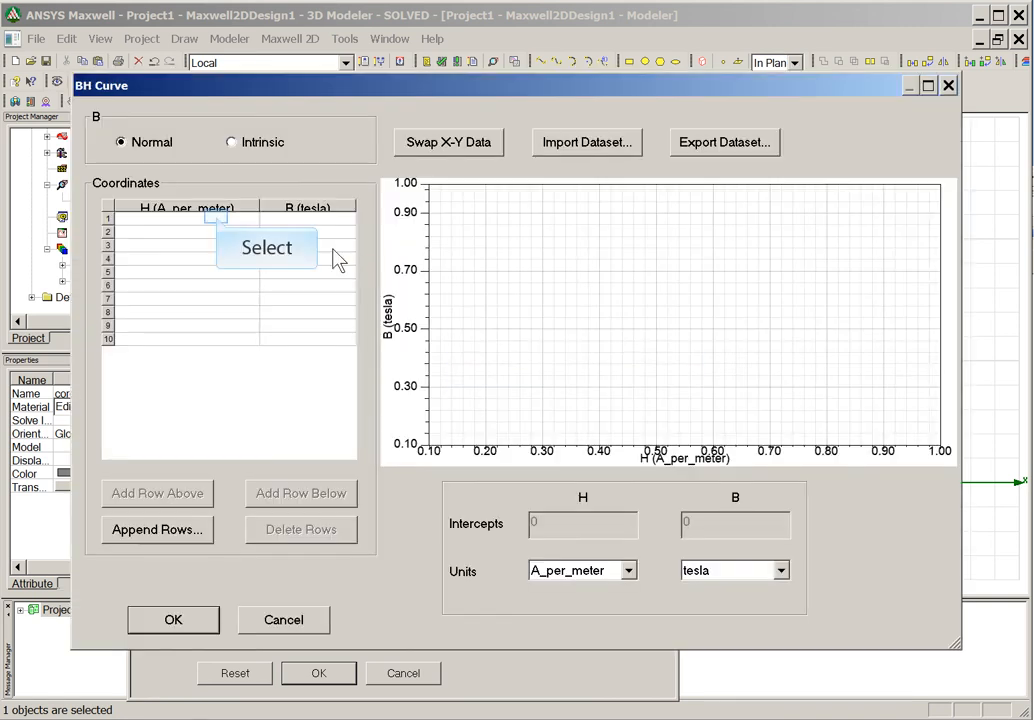
Enter the first two B-H curve points: H 0, B 0 and H 400 A_per_meter, B 1 tesla
click(218, 222)
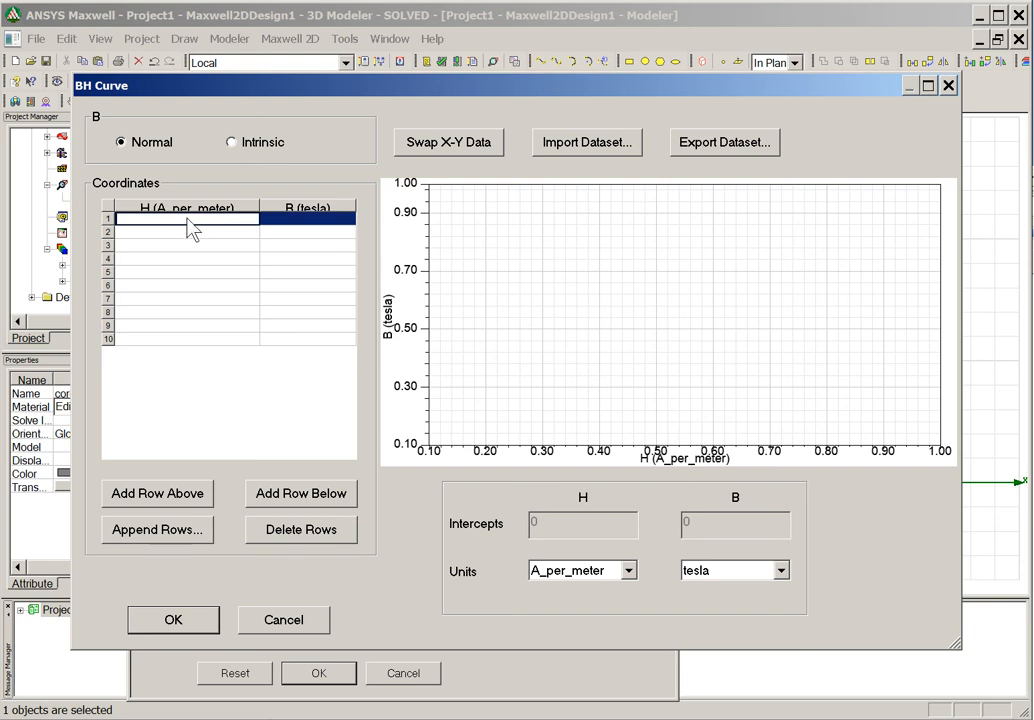
text(0)
key(Tab)
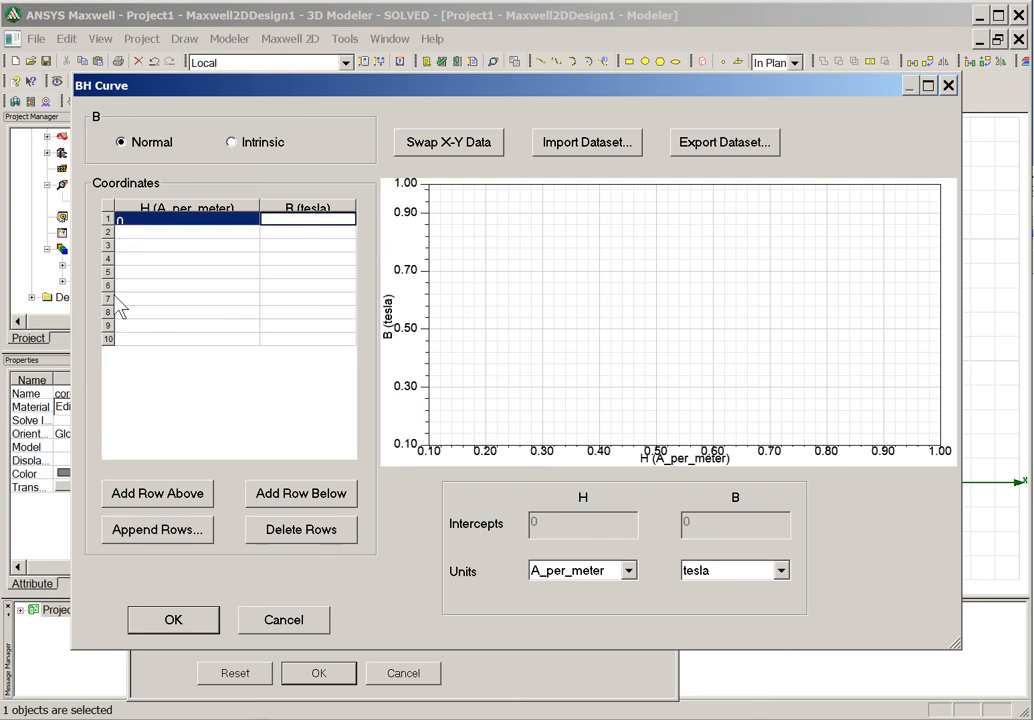
text(0)
key(Tab)
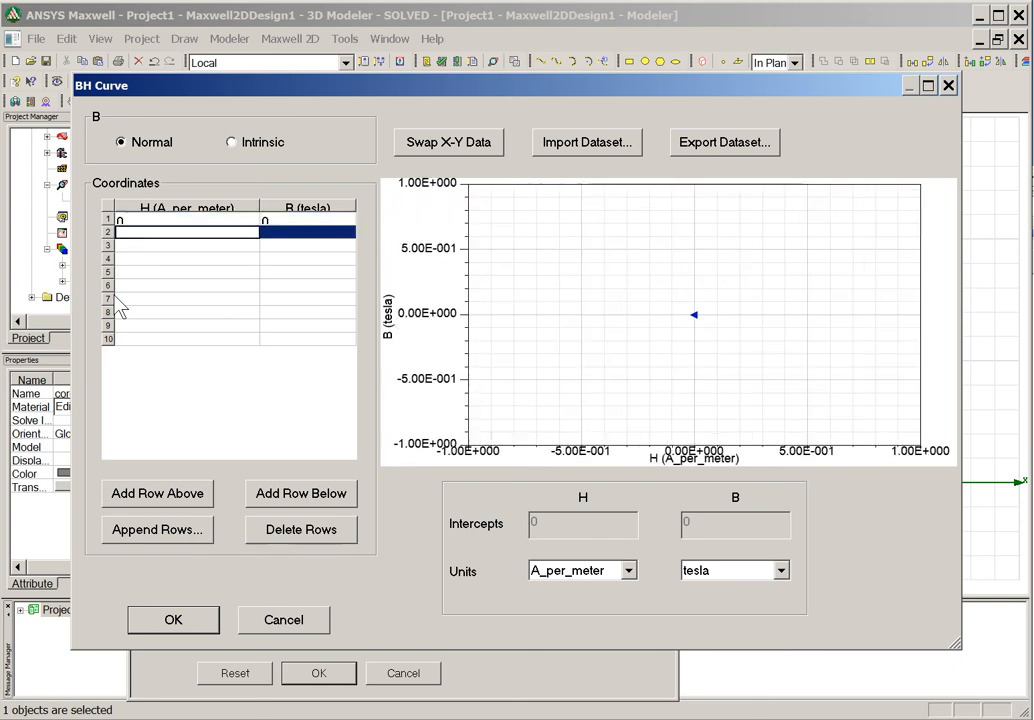
text(400)
key(Tab)
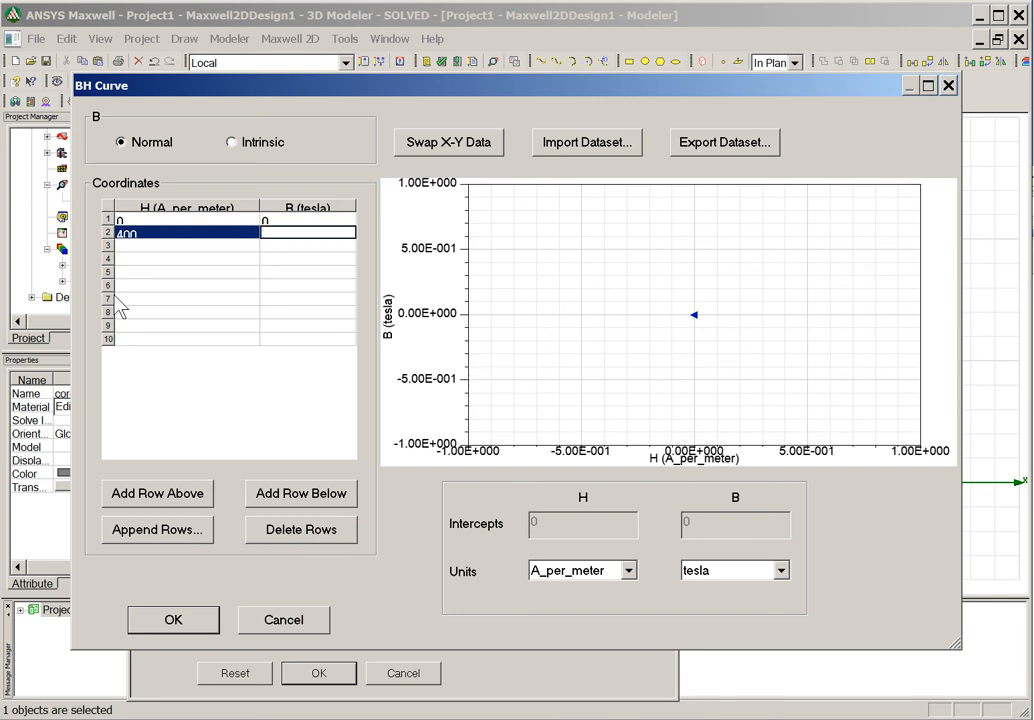
text(1)
key(Tab)
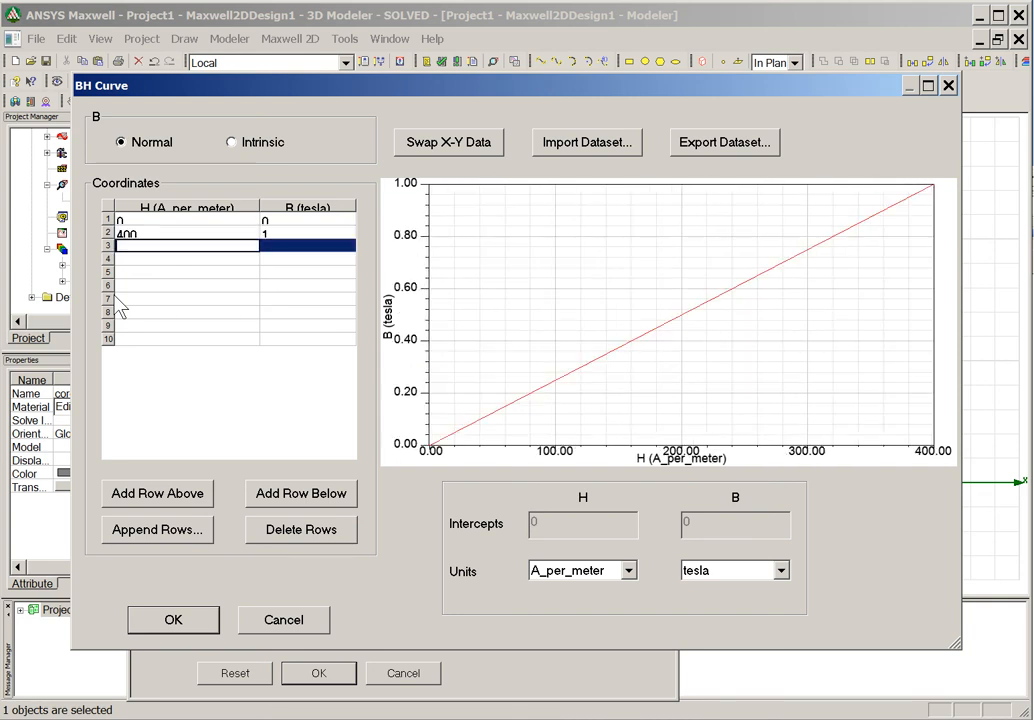
Add the third and fourth B-H curve points: H 600, B 1.15 and H 1200 A_per_meter, B 1.32 tesla
text(600)
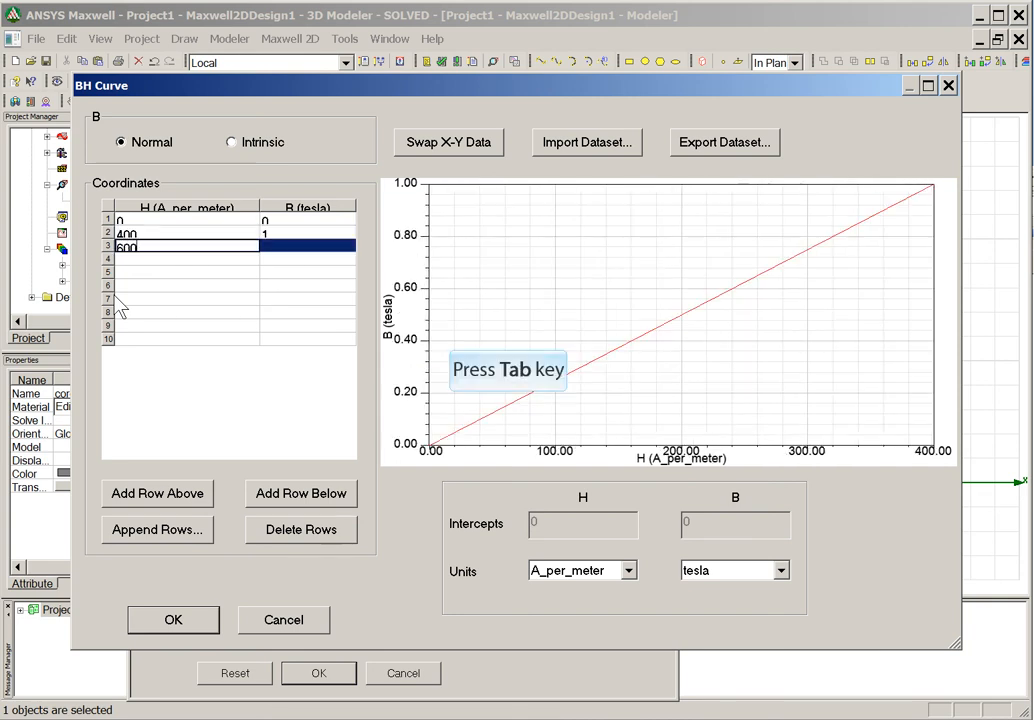
key(Tab)
text(1.15)
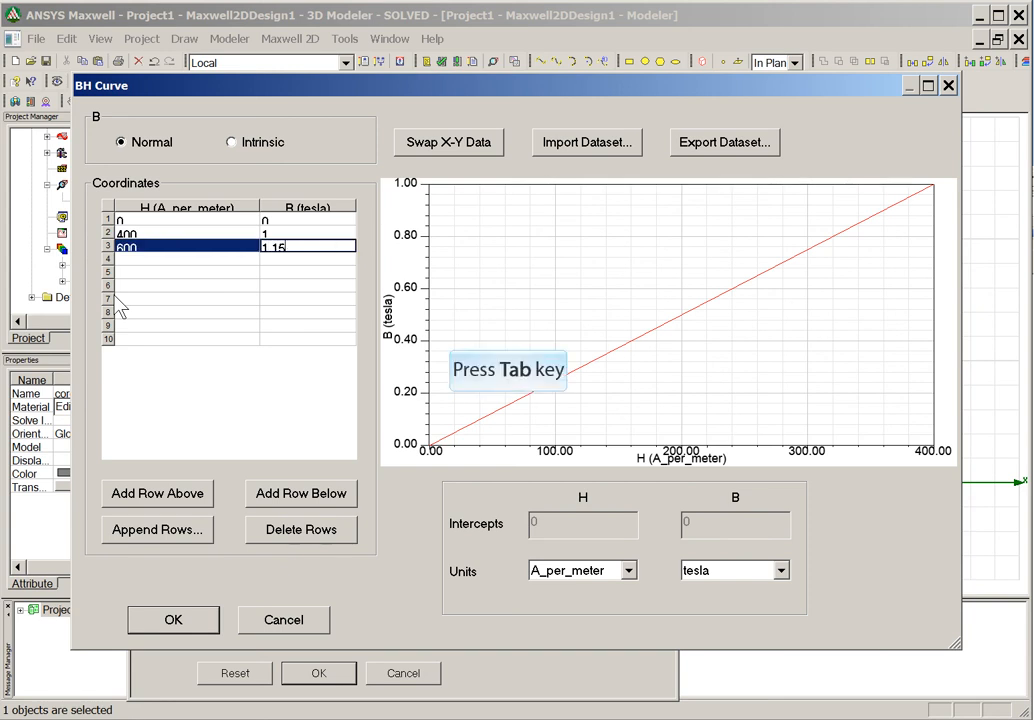
key(Tab)
text(1200)
key(Tab)
text(1.32)
key(Tab)
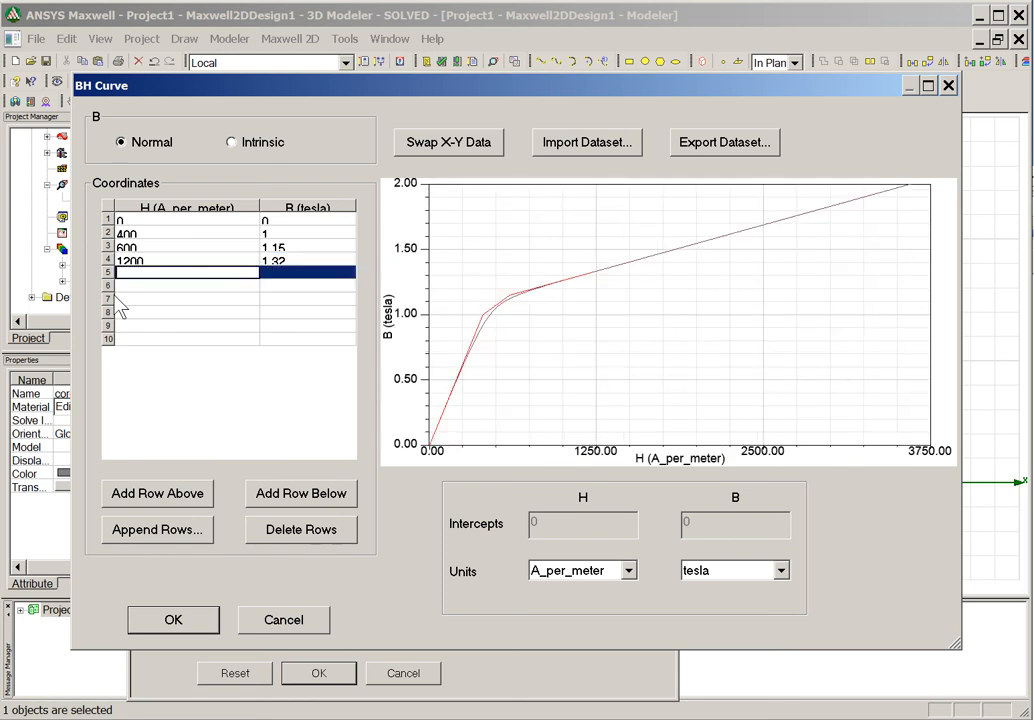
Add the fifth B-H point, H 2000 A_per_meter and B 1.40 tesla, then save the material and assign it to the core
text(2000)
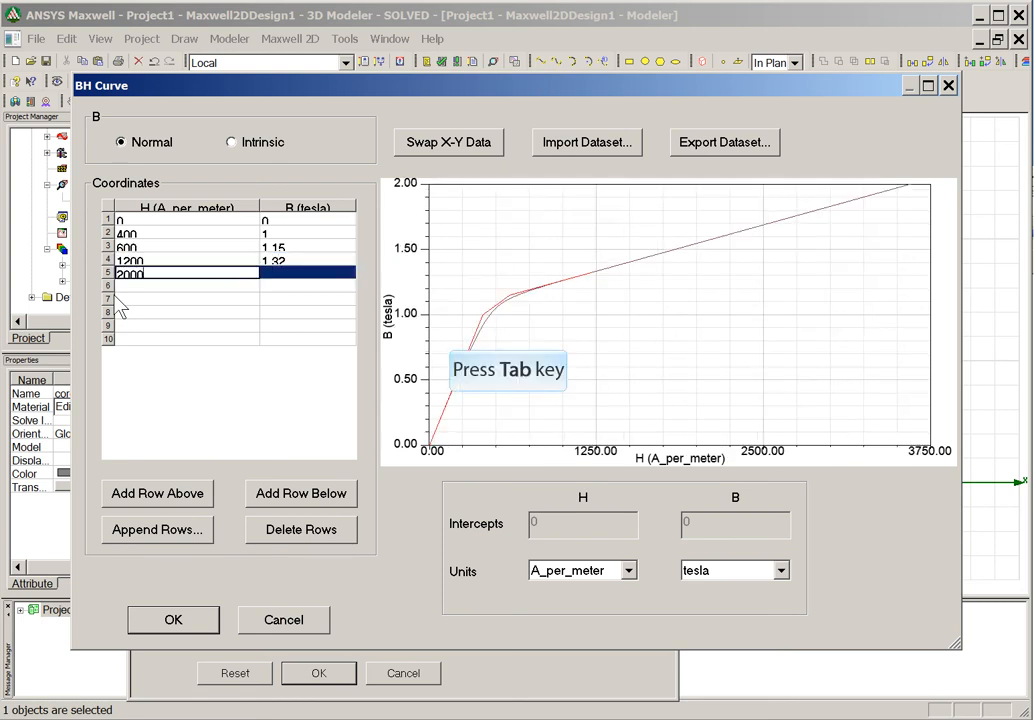
key(Tab)
text(1.4)
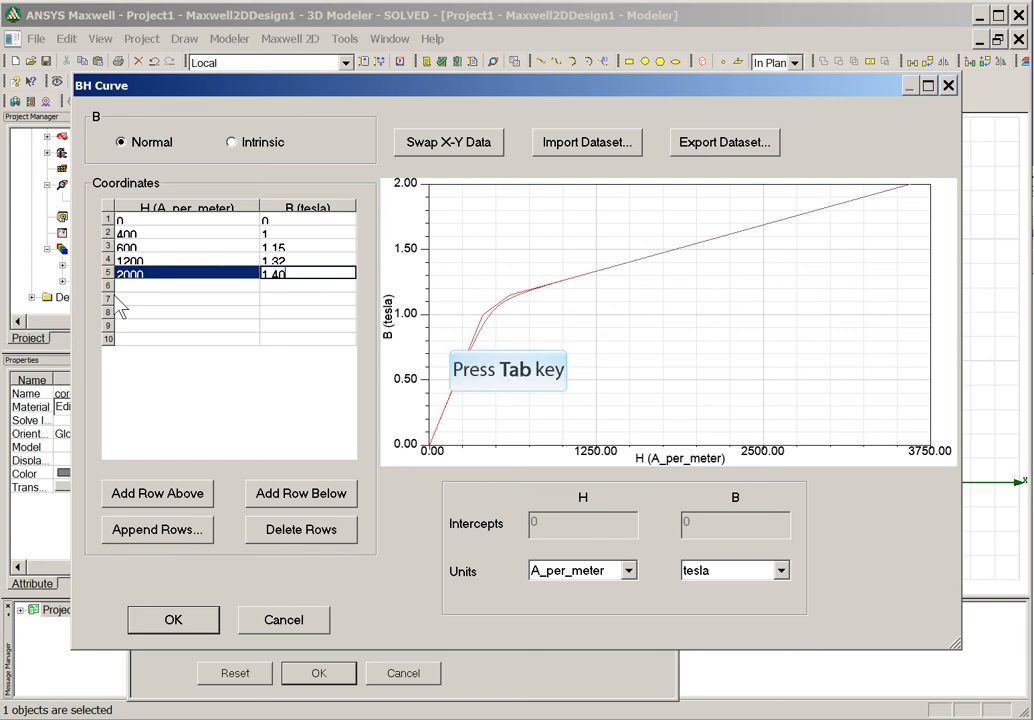
key(Tab)
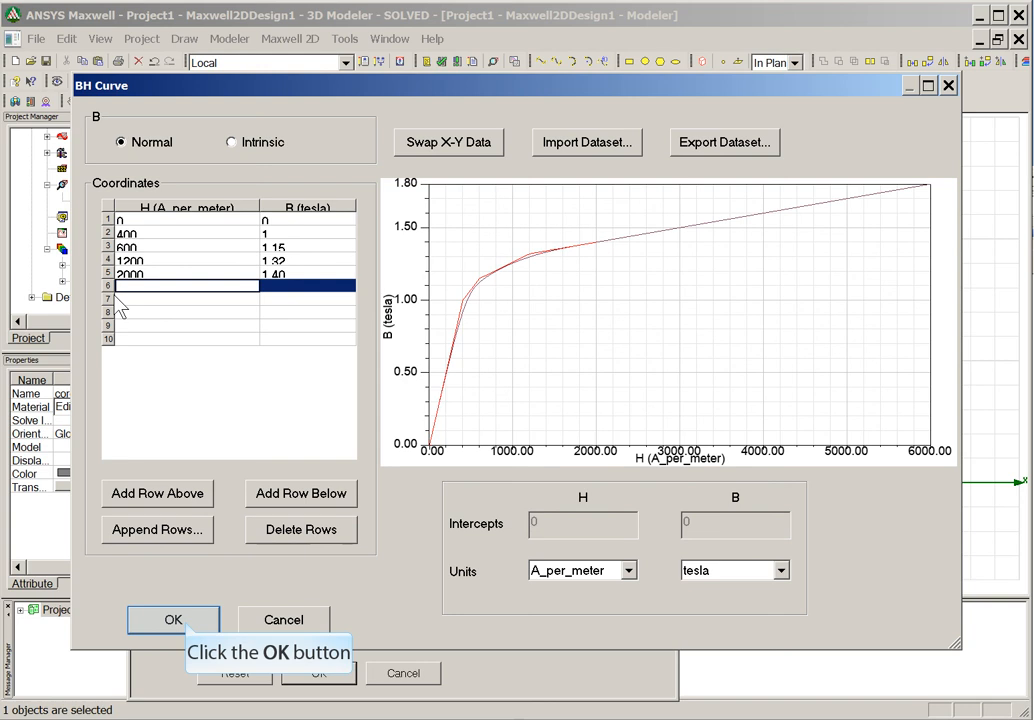
click(186, 624)
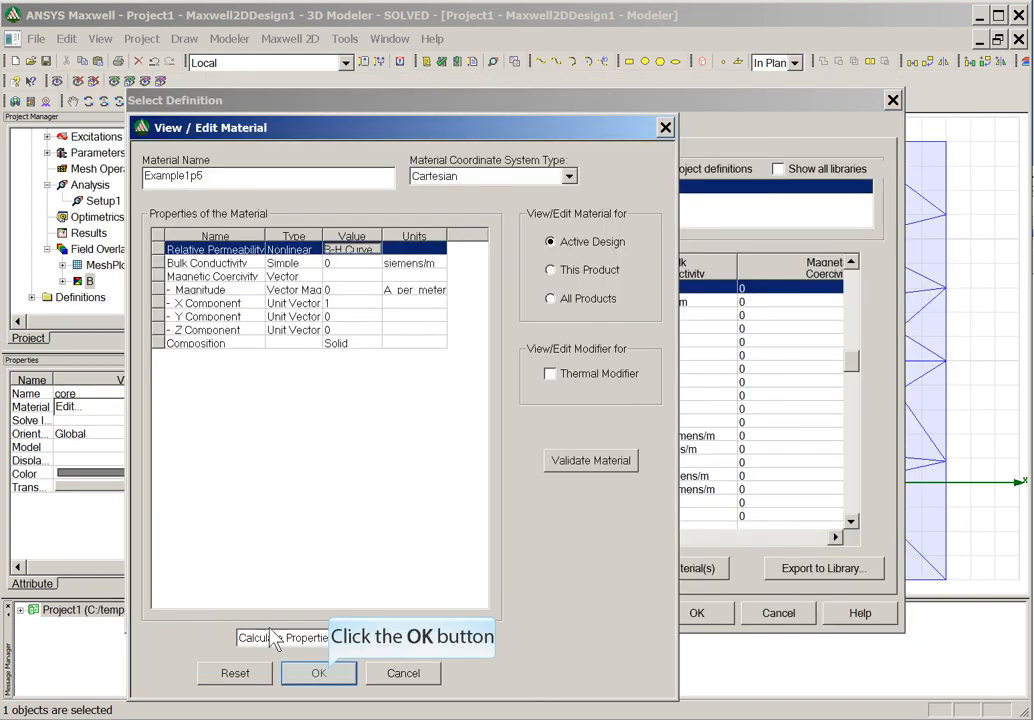
click(336, 676)
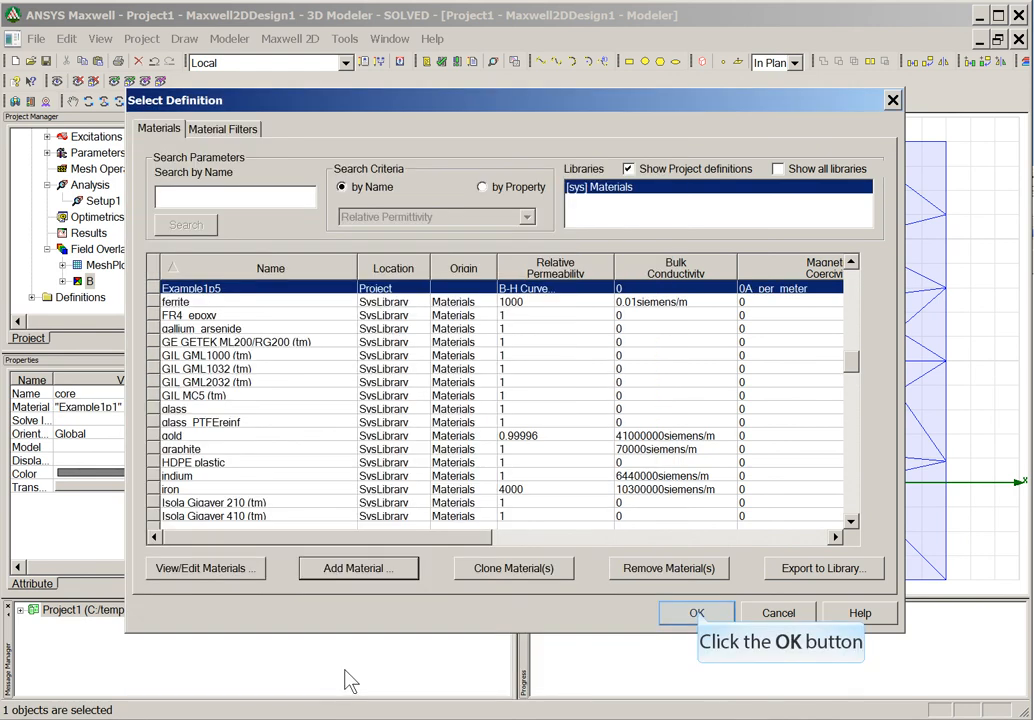
click(697, 613)
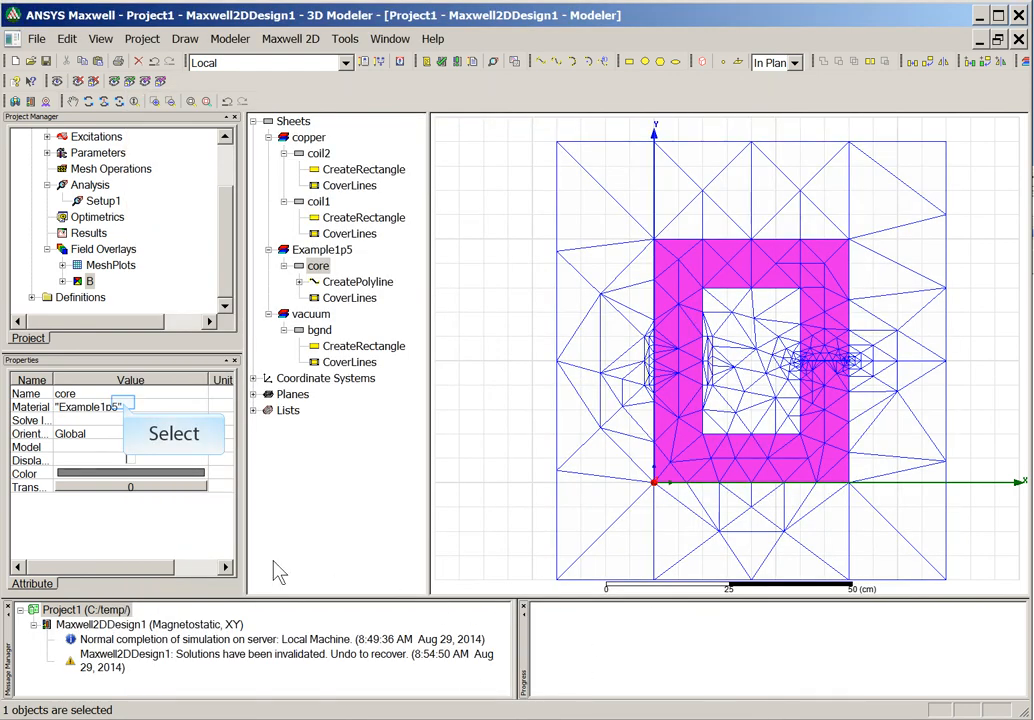
Check the core's assigned material and the latest solution message for Maxwell2DDesign1
click(123, 404)
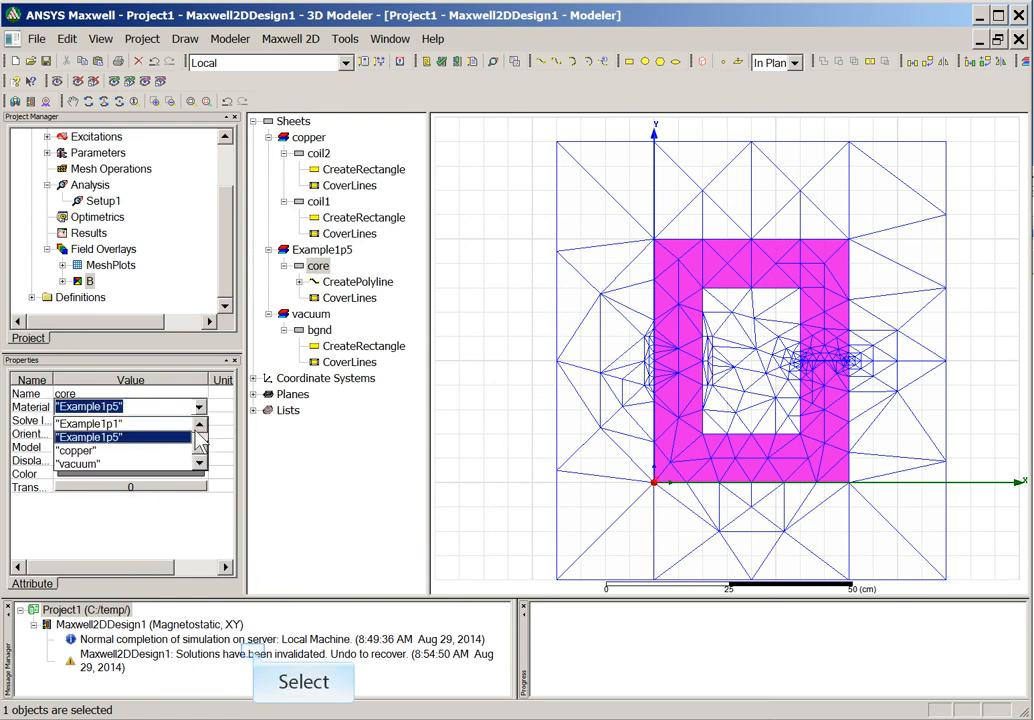
click(253, 651)
click(257, 658)
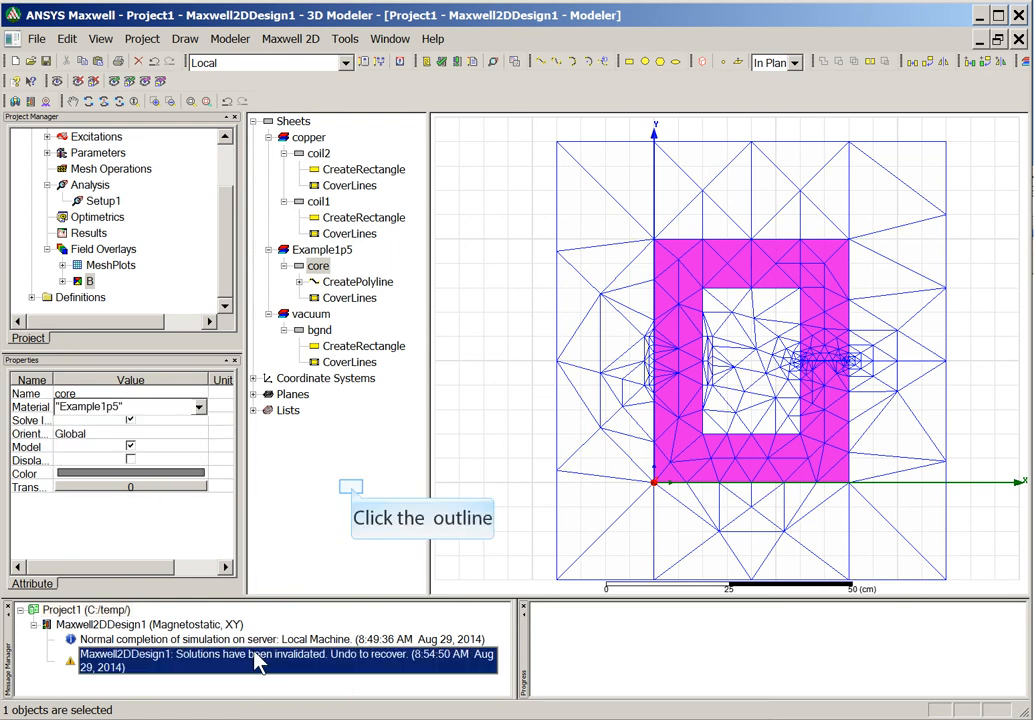
Deselect the core and analyze Setup1 again with the nonlinear core material
click(352, 488)
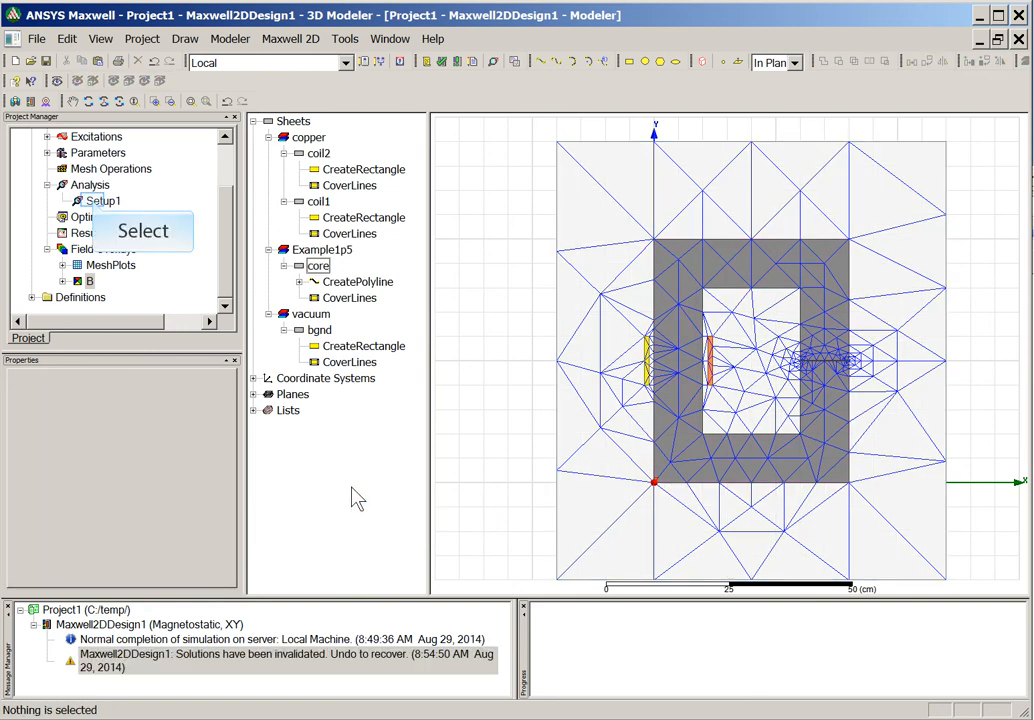
right_click(98, 202)
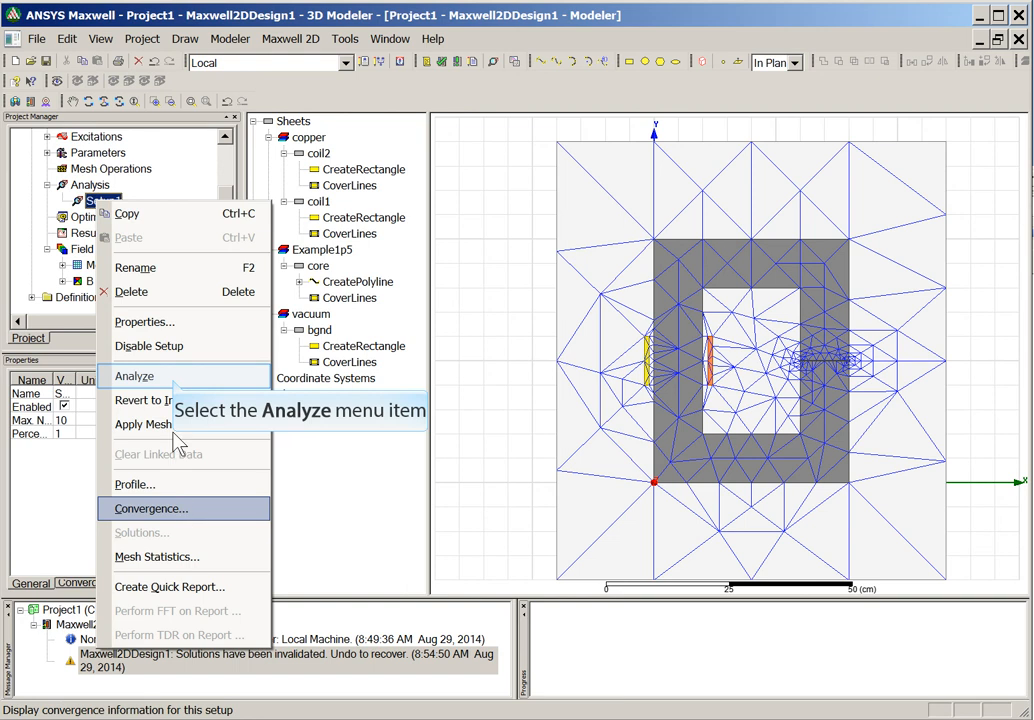
click(170, 380)
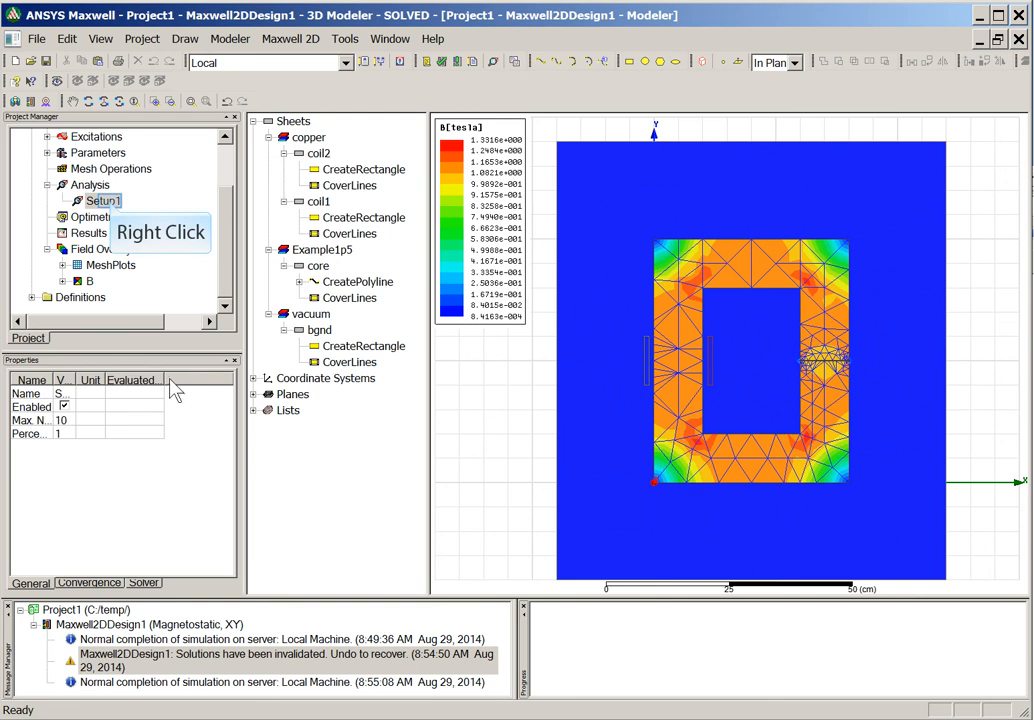
Check Setup1's convergence results, including the last pass's triangle count, and view the Matrix1 inductance of Current1
right_click(111, 206)
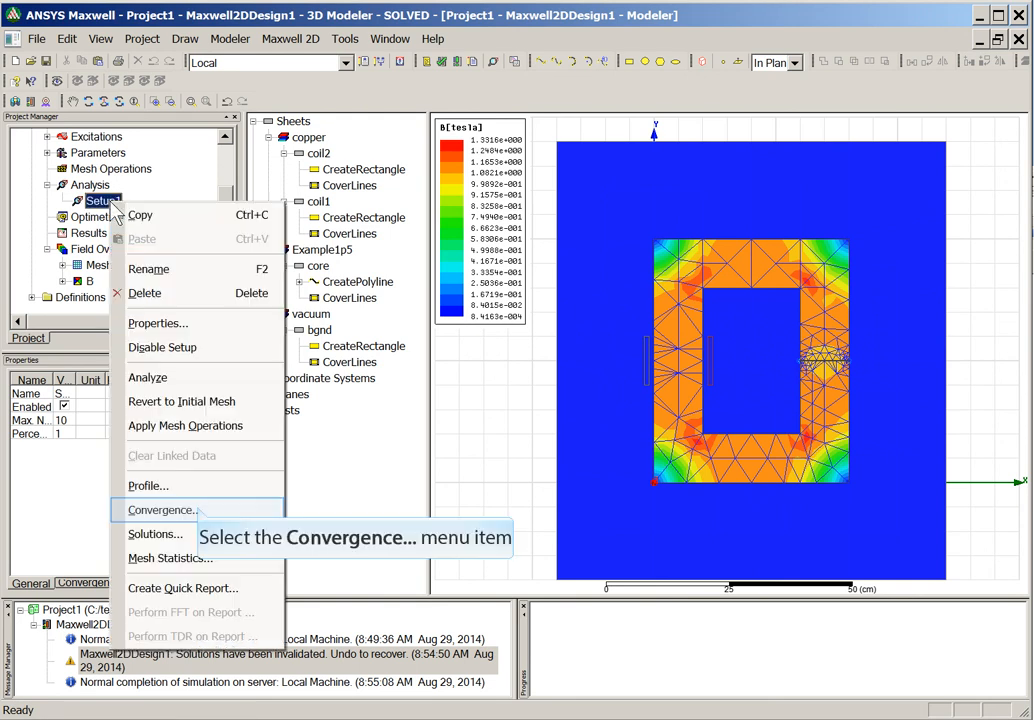
click(201, 514)
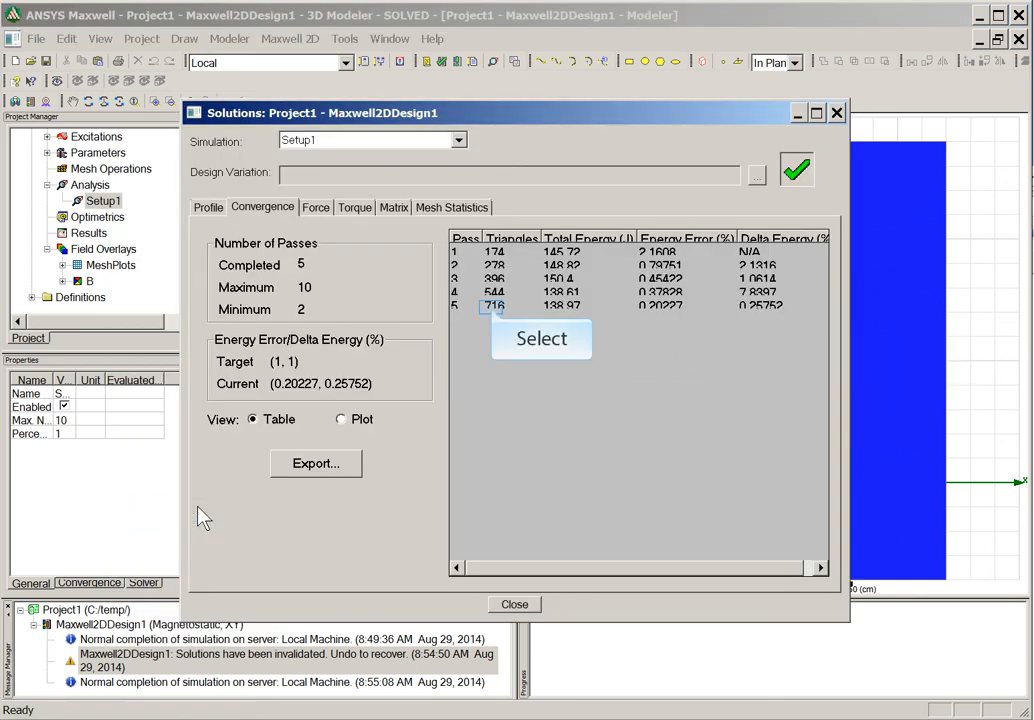
click(492, 308)
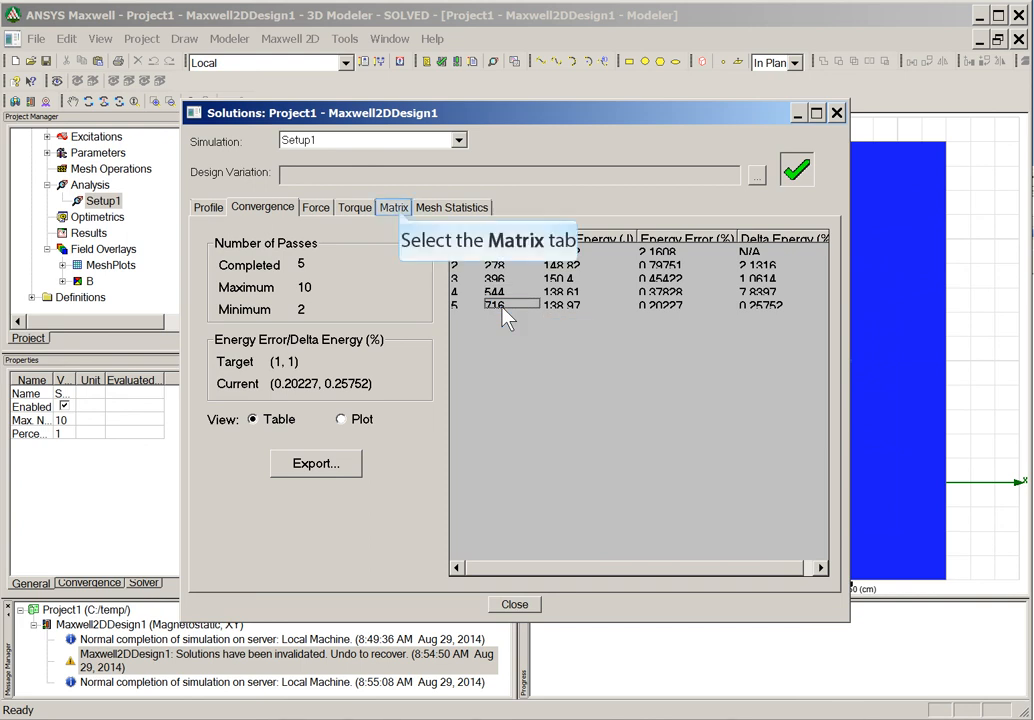
click(397, 210)
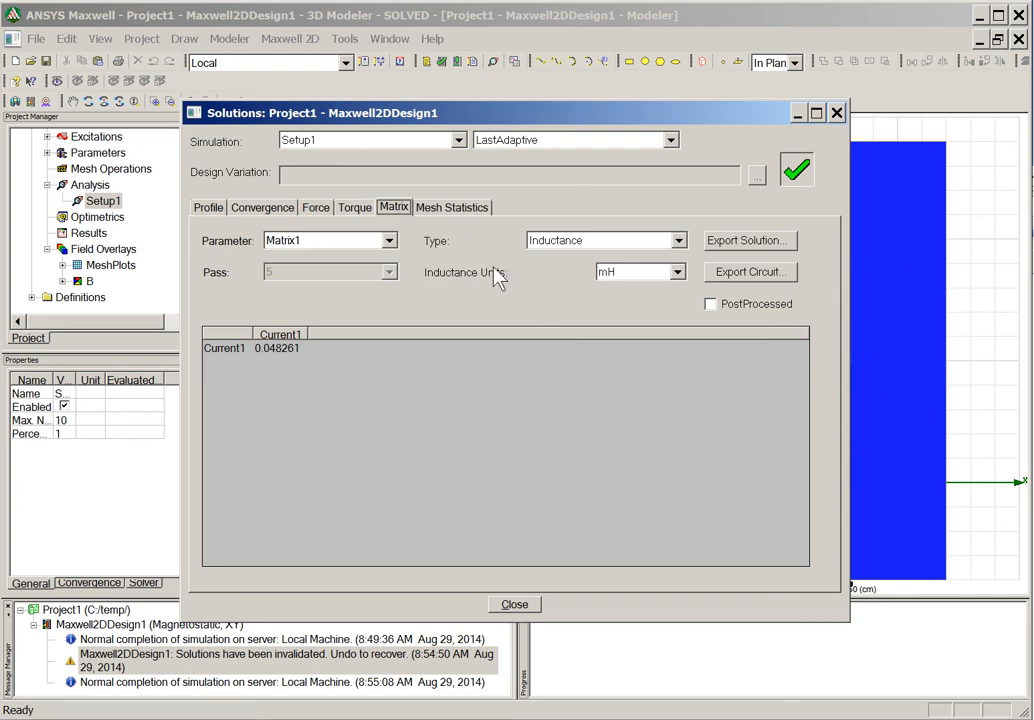
Switch to the FEAInductance worksheet in Mathcad and change the L_FEA coefficient to 0.048261, keeping the 10^-3 H/m factor
key(alt+Tab)
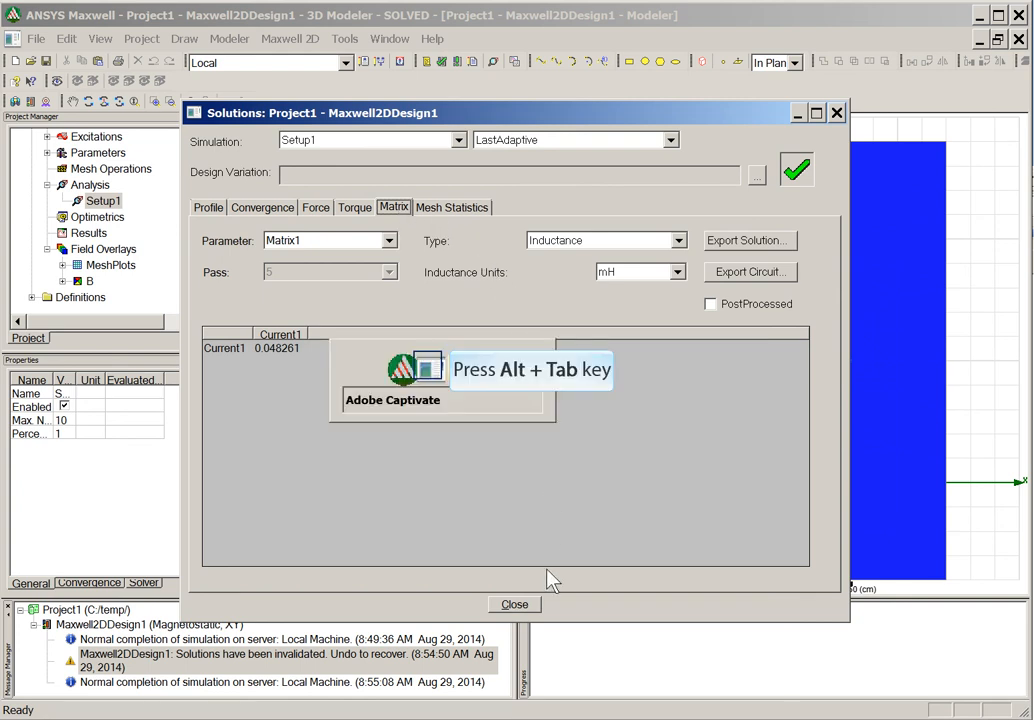
key(alt+Tab)
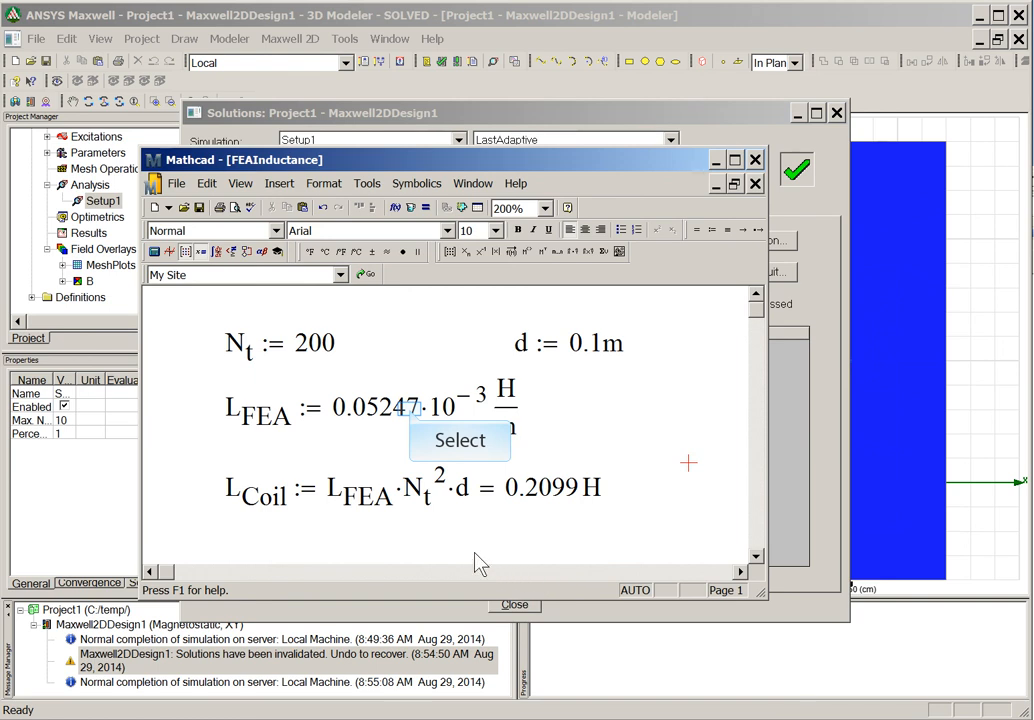
double_click(410, 419)
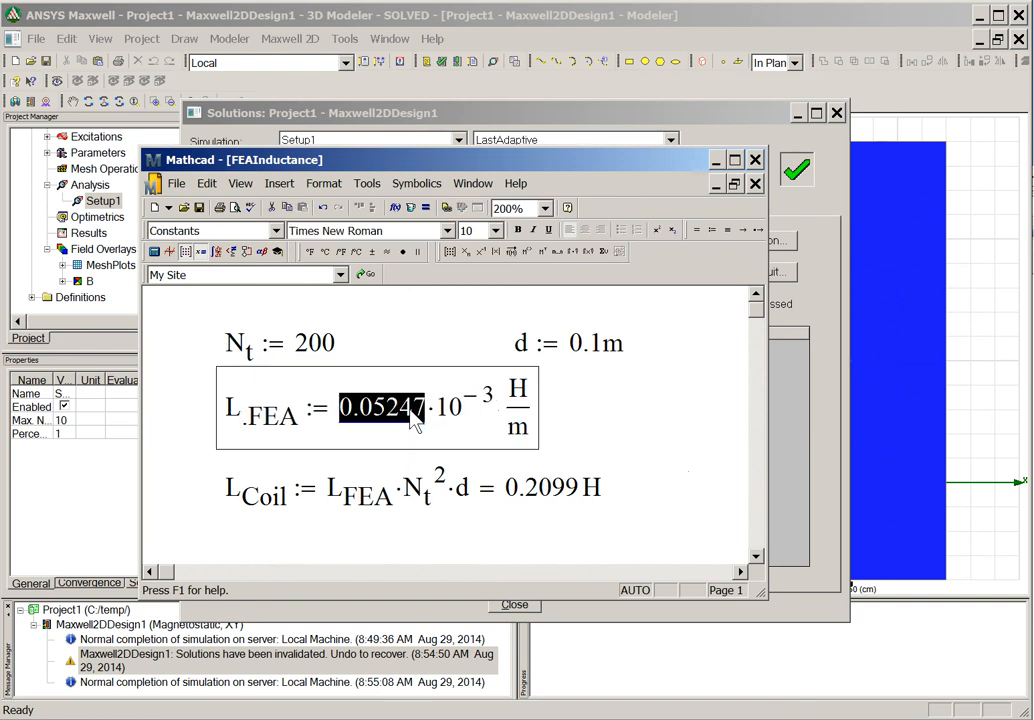
key(Right)
key(Right)
key(Right)
key(Right)
key(Right)
key(Right)
key(Right)
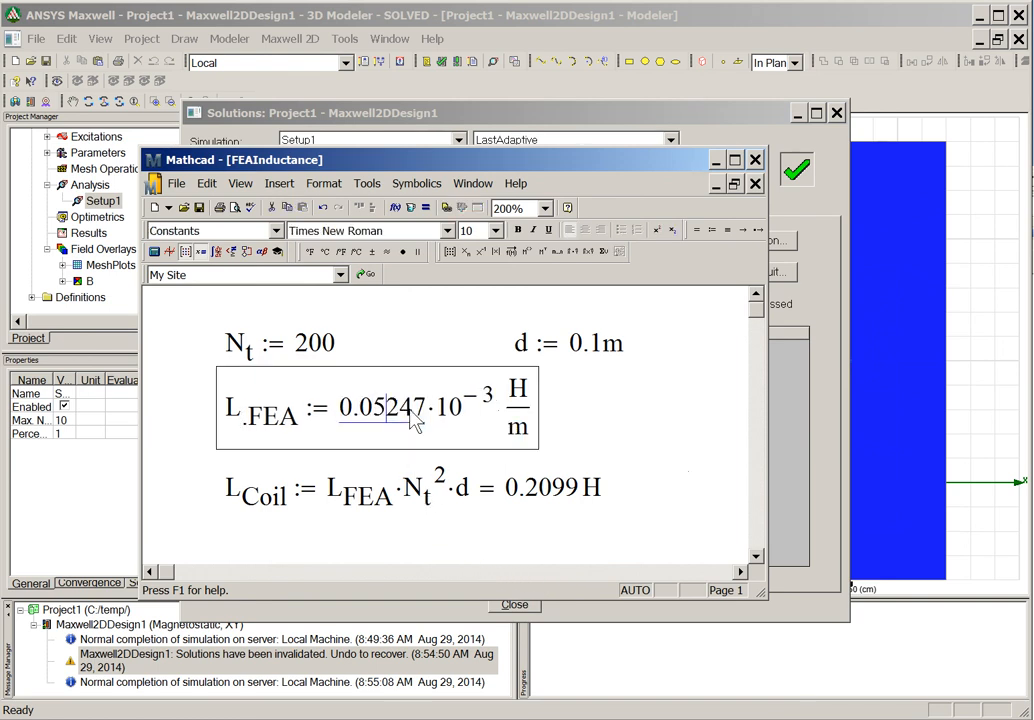
key(BackSpace)
key(BackSpace)
key(BackSpace)
key(BackSpace)
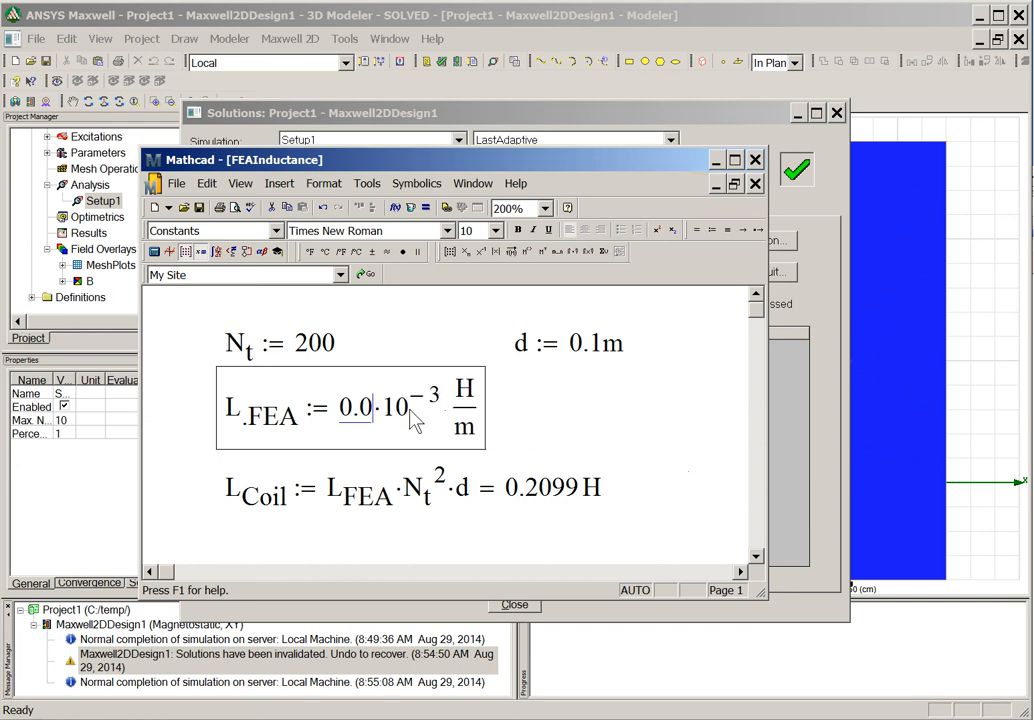
text(48)
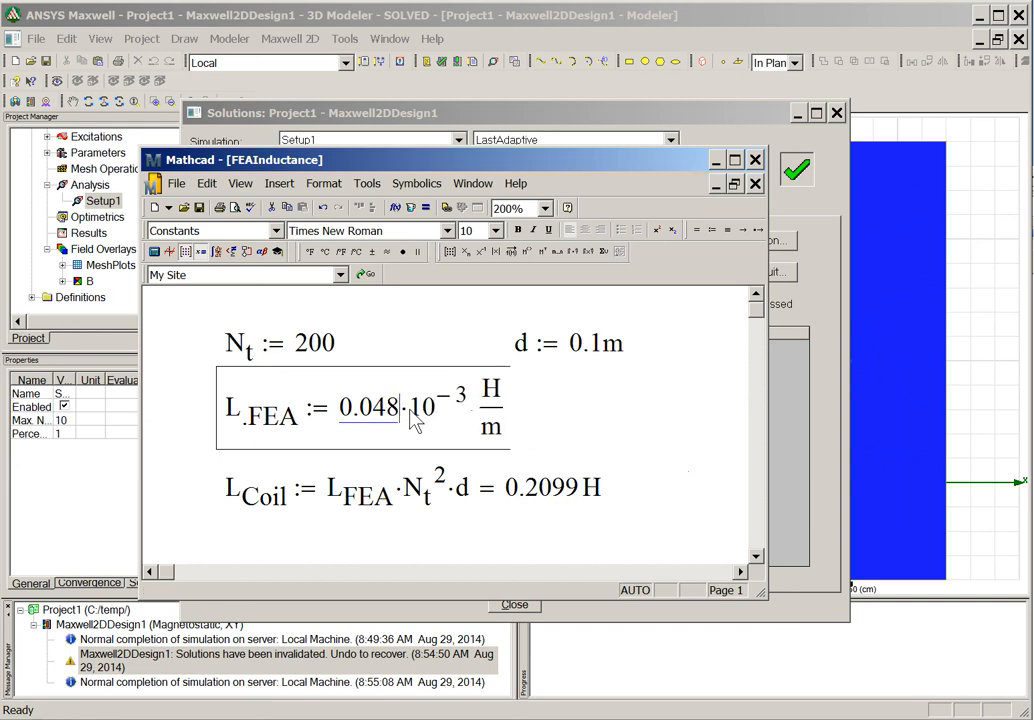
text(2)
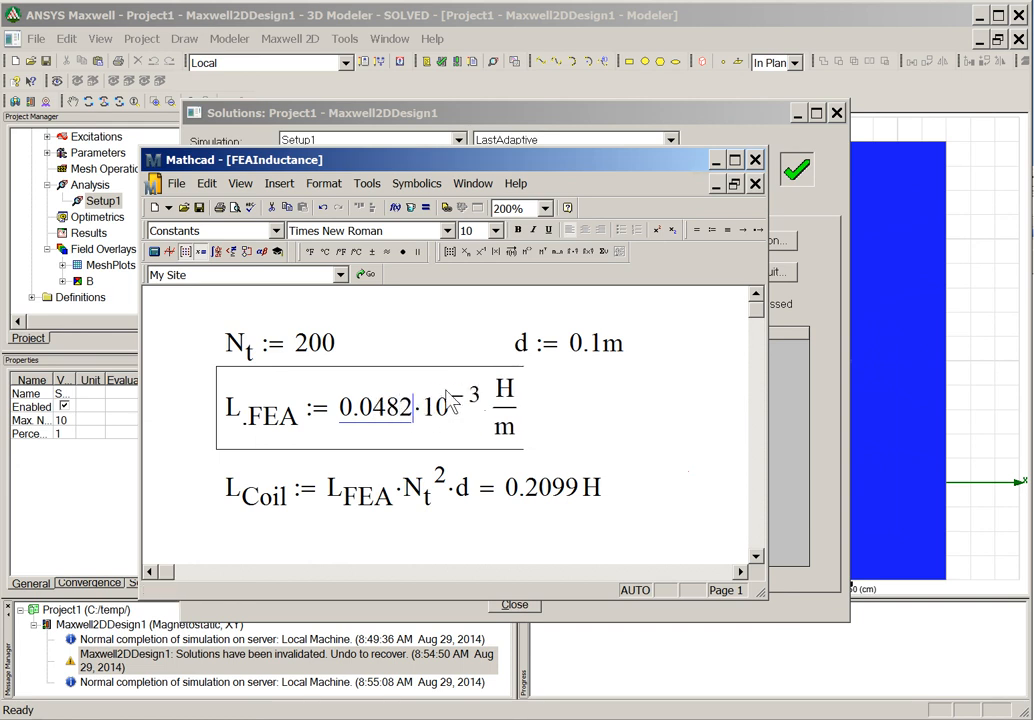
text(61)
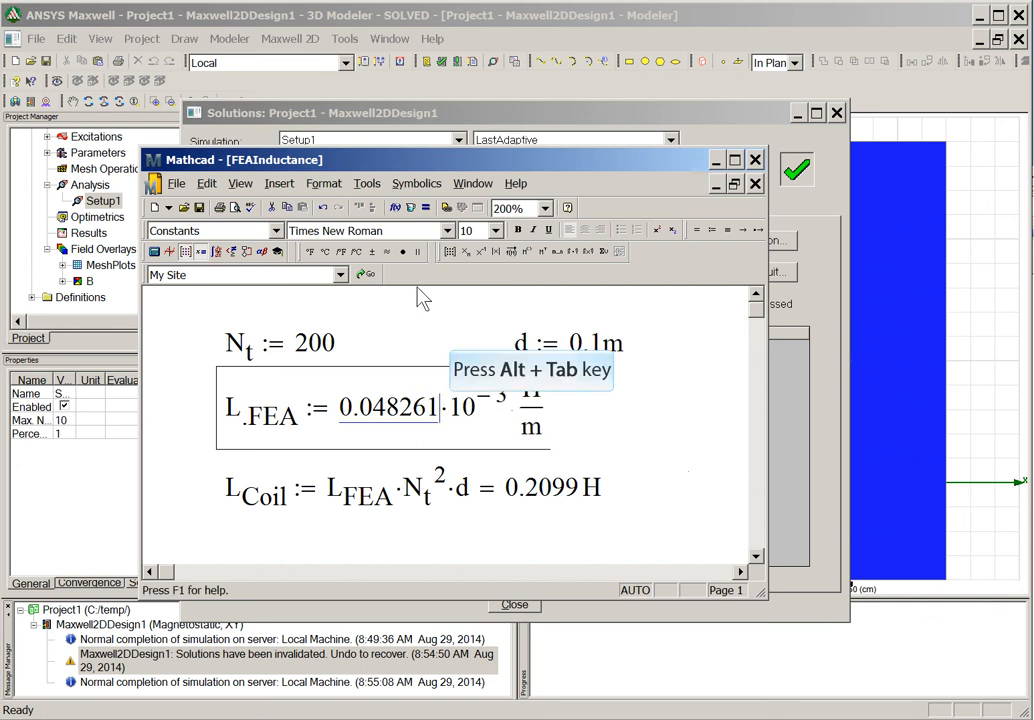
Recheck the inductance in ANSYS Maxwell, then return to Mathcad to update the worksheet and examine the L_Coil result
key(alt+Tab)
key(alt+Tab)
key(alt+Tab)
key(alt+Tab)
key(alt+Tab)
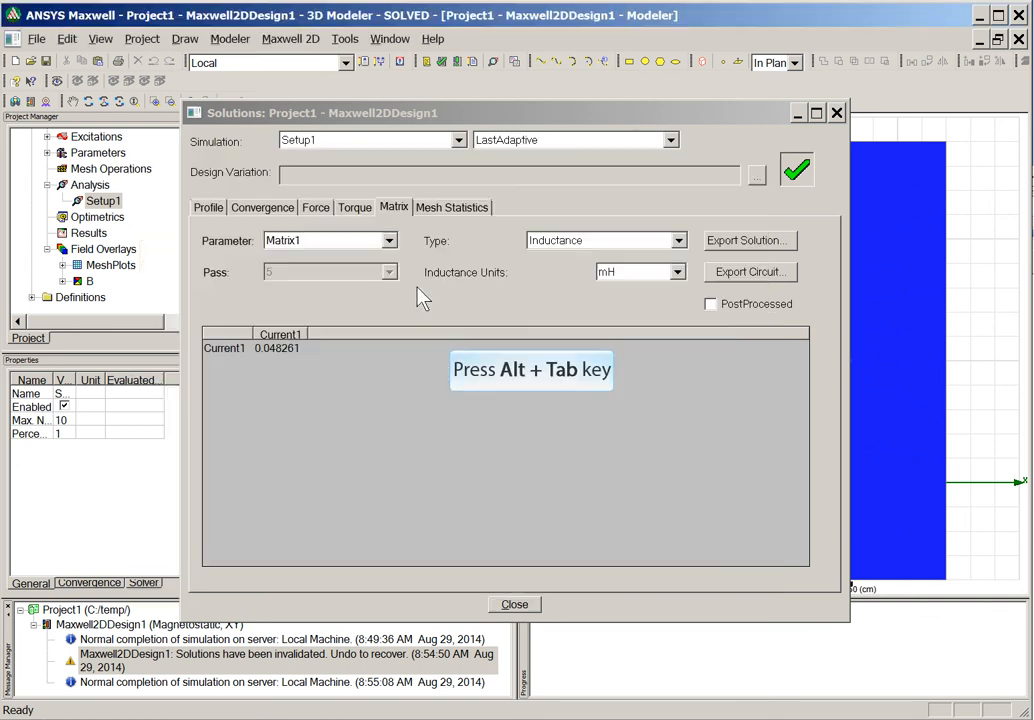
key(alt+Tab)
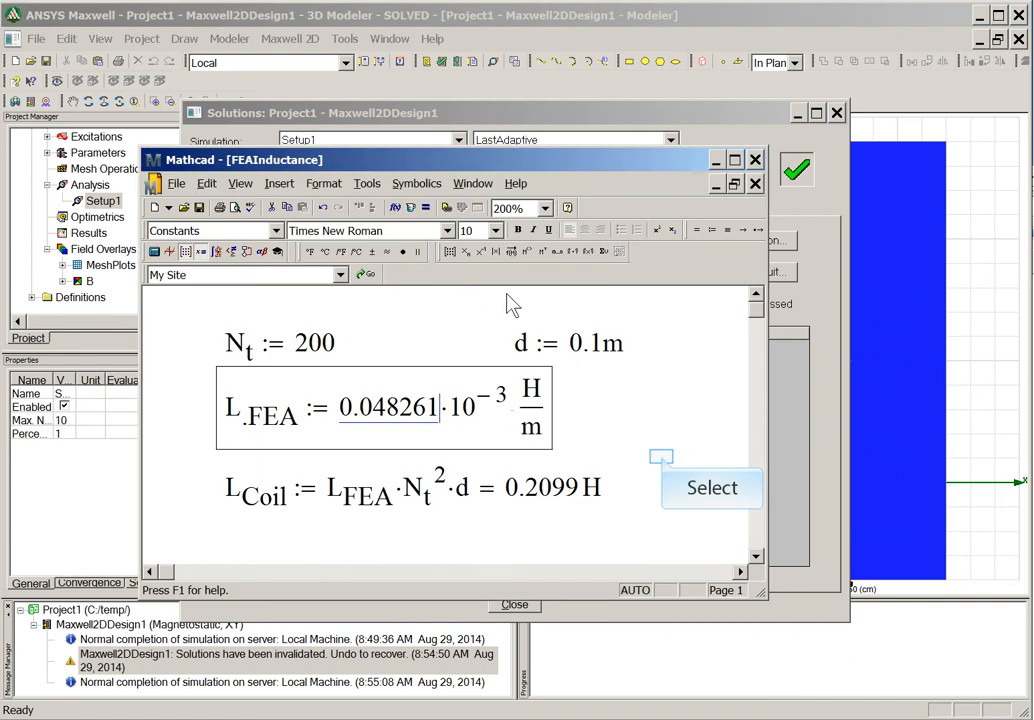
click(662, 460)
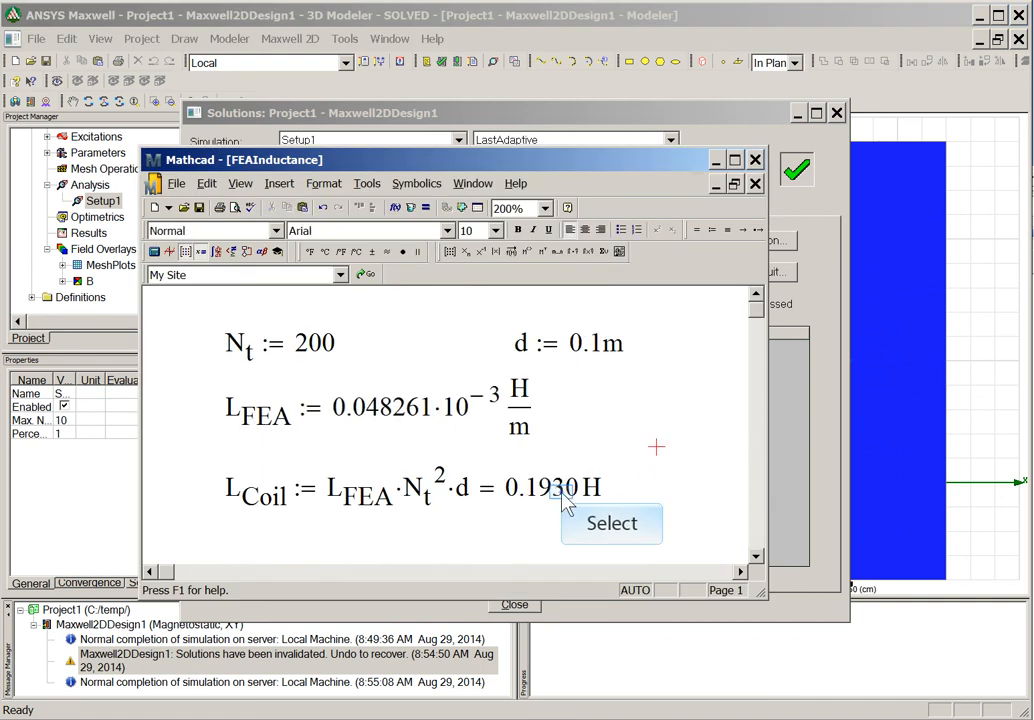
double_click(565, 505)
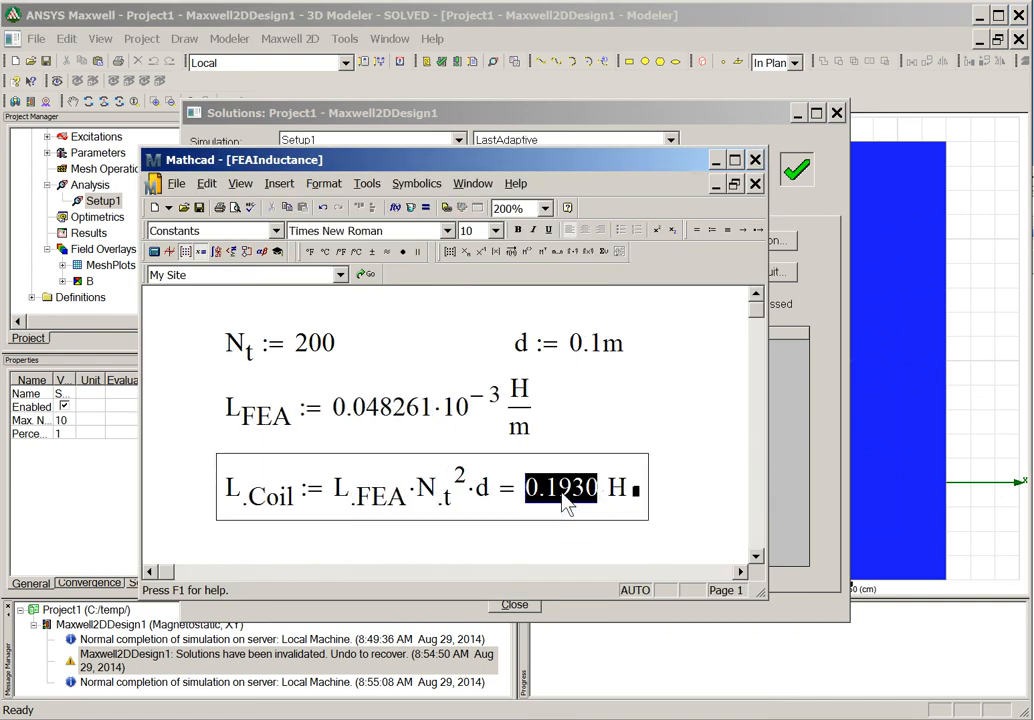